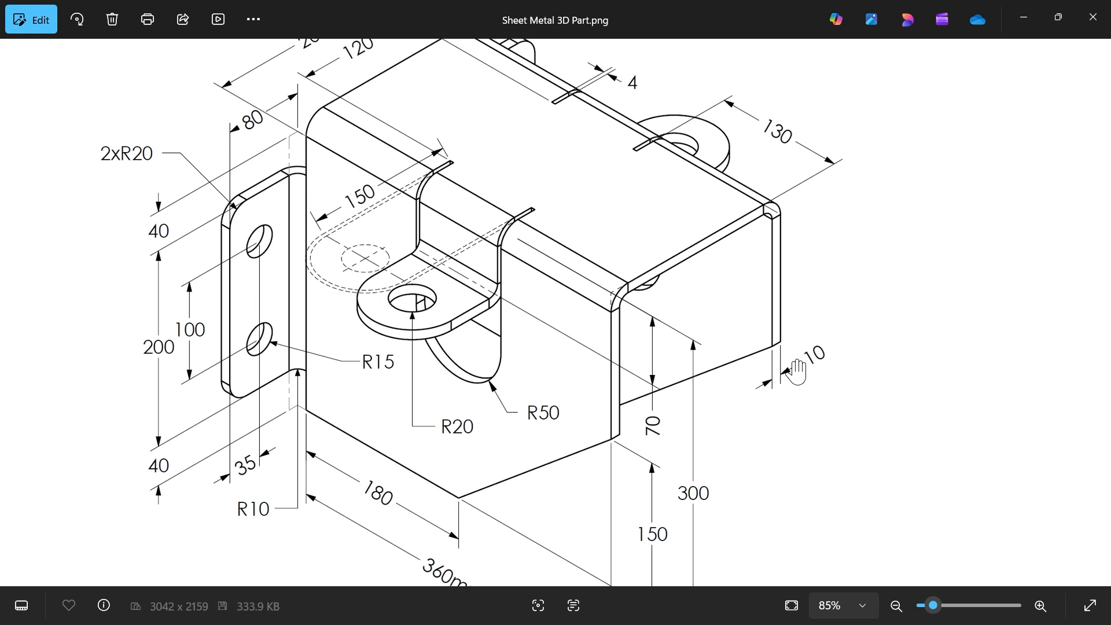
# Examine the dimensioned isometric drawing of the sheet metal part, then switch to SOLIDWORKS
pyautogui.scroll(-1, 797, 372)
pyautogui.moveTo(644, 249); pyautogui.dragTo(654, 307)
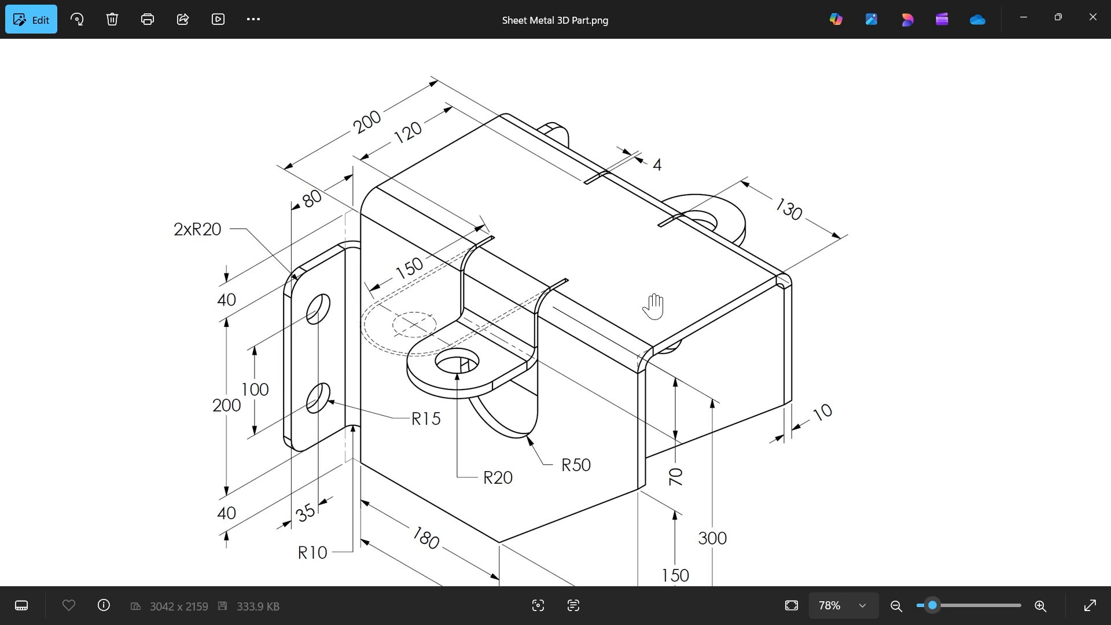
pyautogui.scroll(-2, 655, 307)
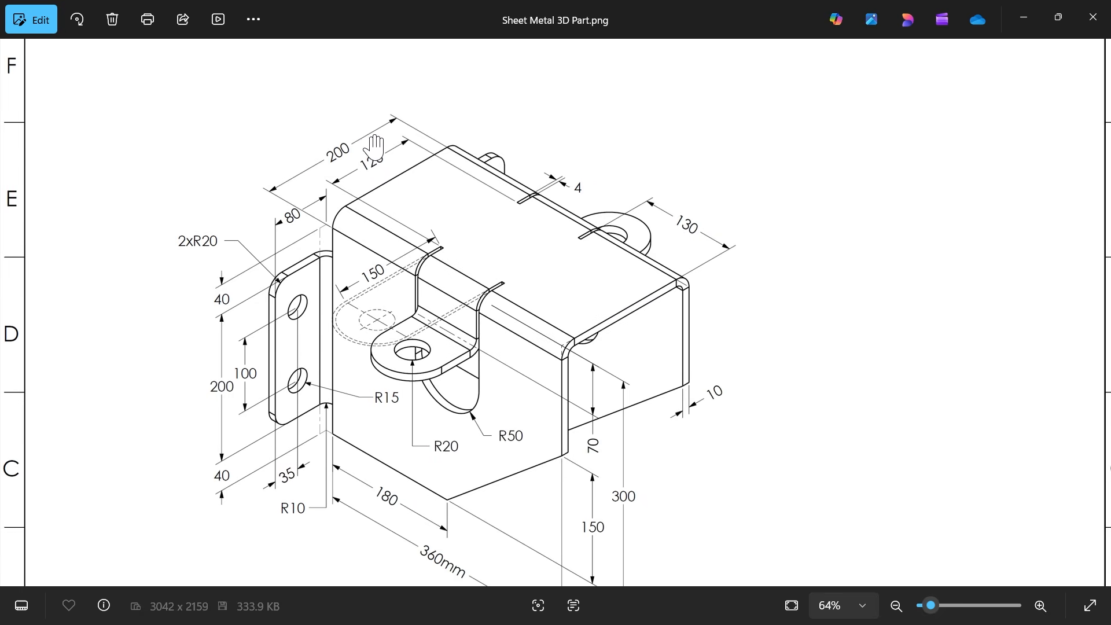
pyautogui.moveTo(341, 215); pyautogui.dragTo(341, 214)
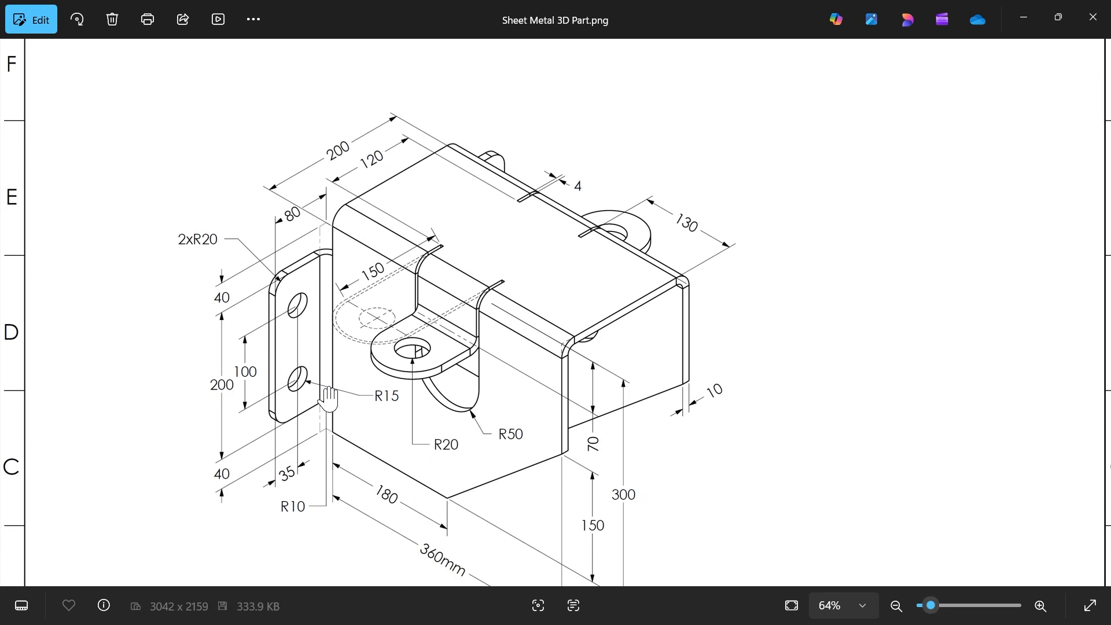
pyautogui.moveTo(341, 375); pyautogui.dragTo(343, 273)
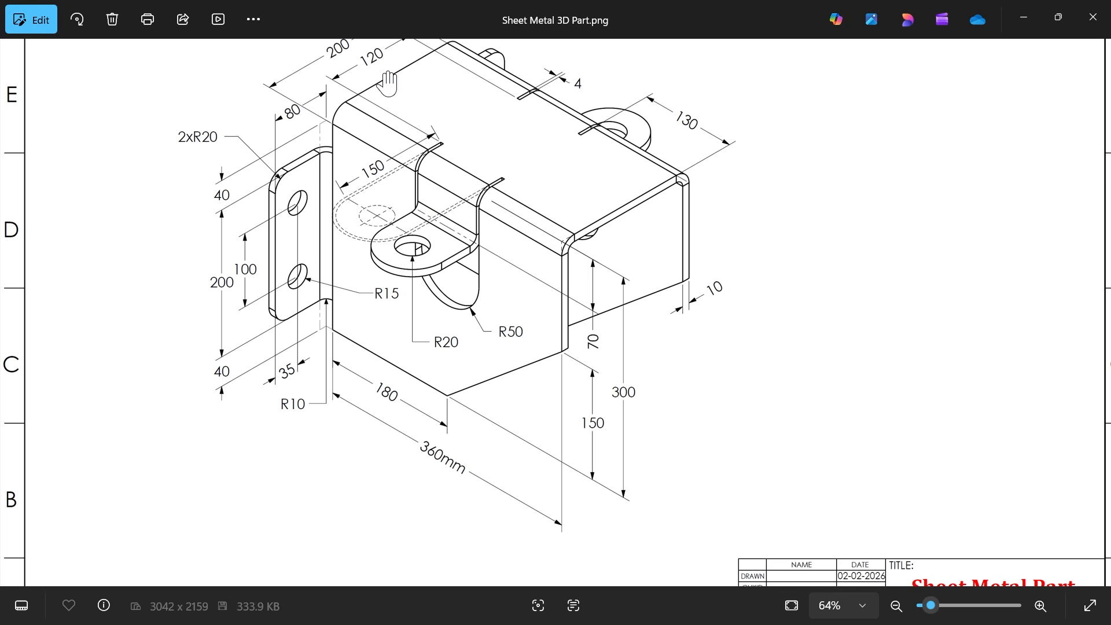
pyautogui.moveTo(530, 252); pyautogui.dragTo(529, 316)
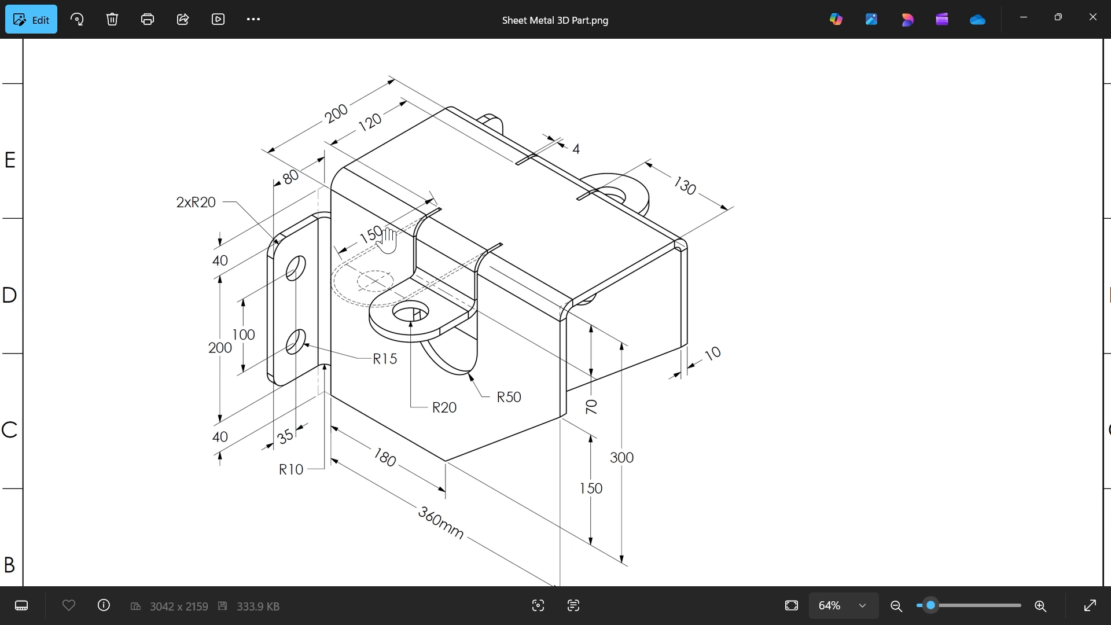
pyautogui.scroll(2, 297, 330)
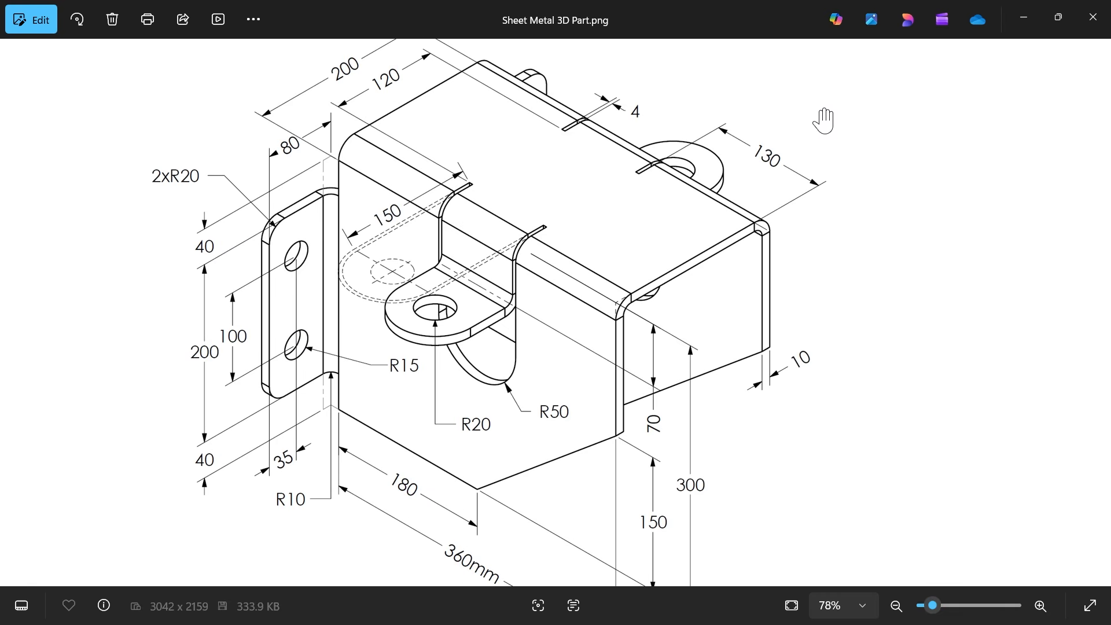
pyautogui.click(1023, 18)
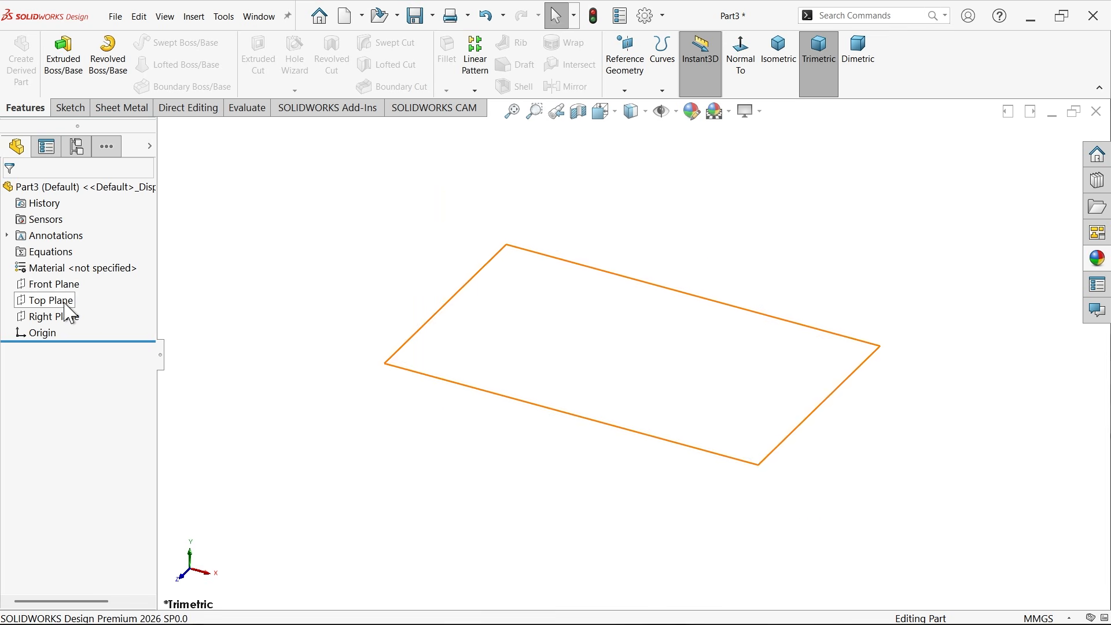
# Start a sketch on the Top Plane and draw a horizontal corner rectangle with its upper edge level with the origin
pyautogui.click(74, 300)
pyautogui.click(88, 285)
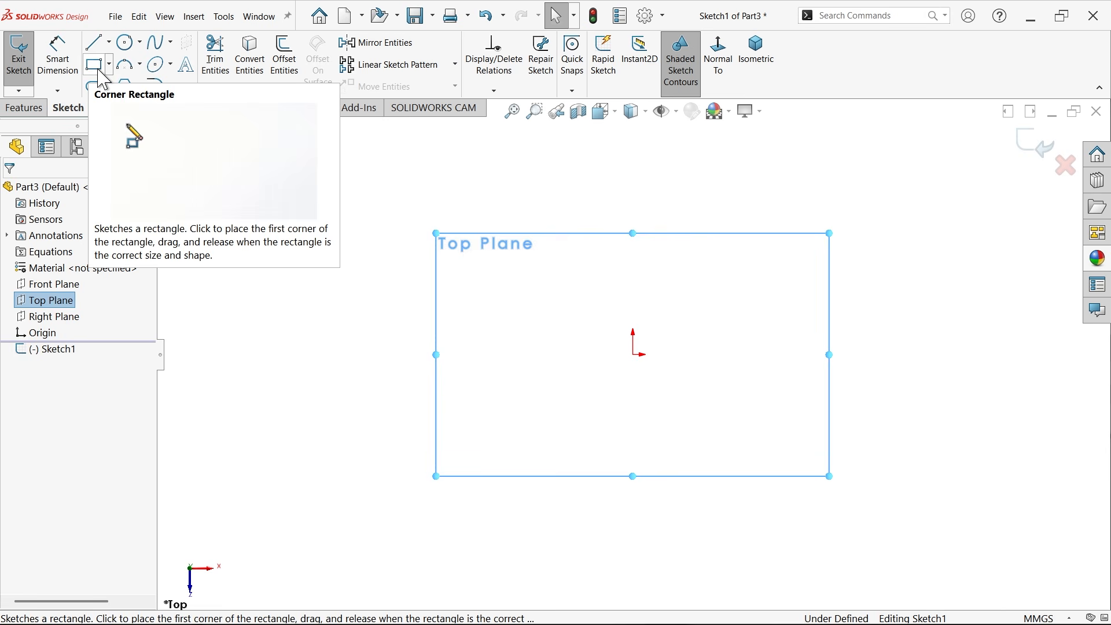
pyautogui.click(100, 73)
pyautogui.click(783, 353)
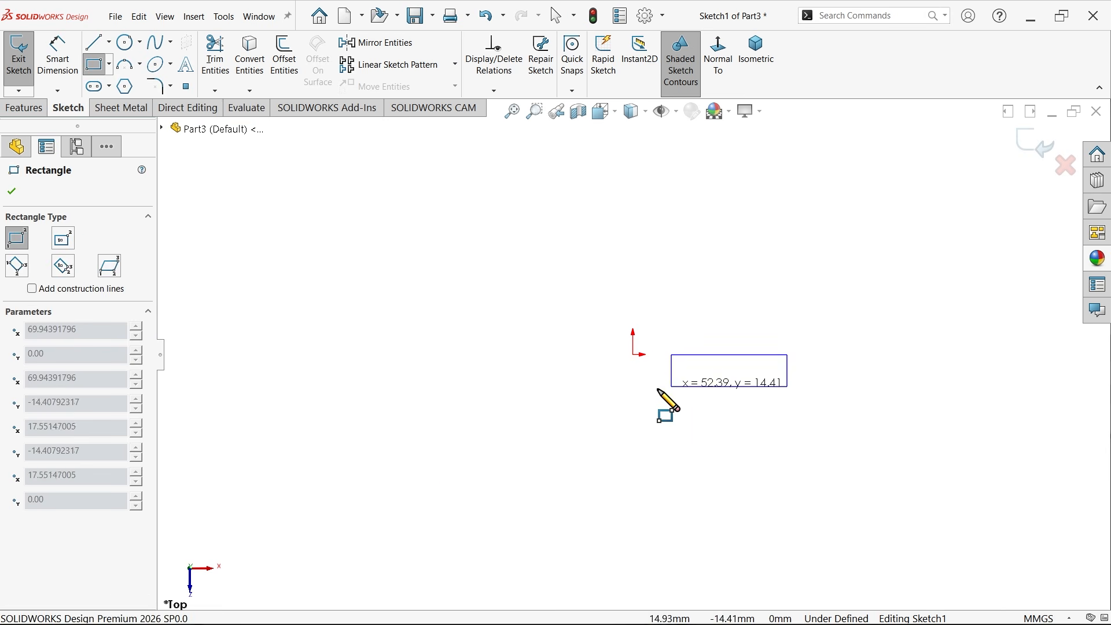
pyautogui.click(399, 438)
pyautogui.press('Escape')
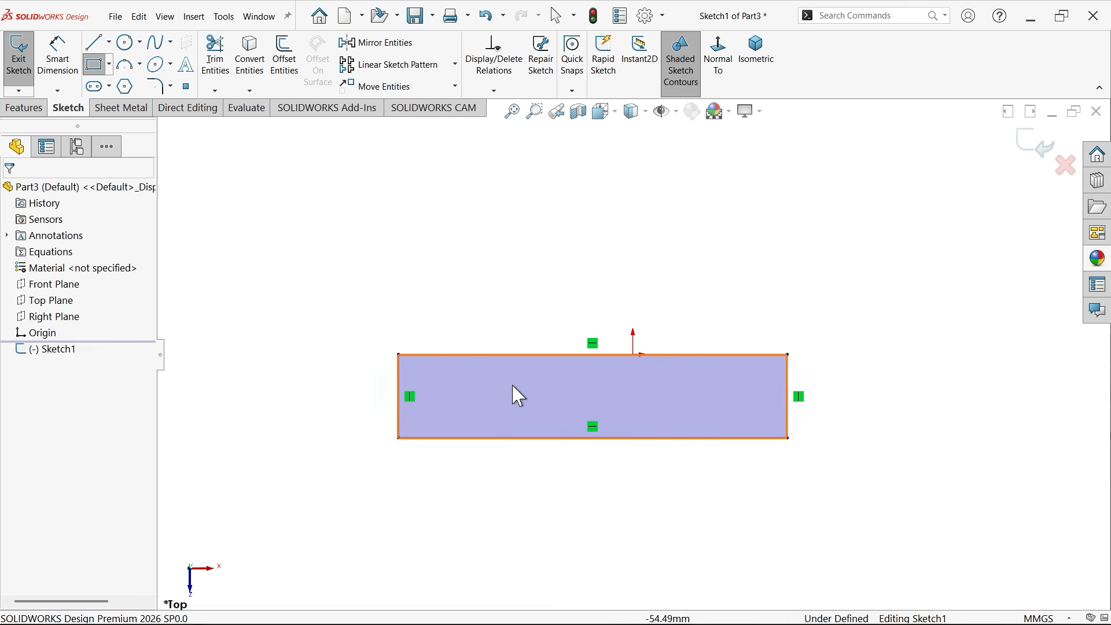
# Add a Midpoint relation between the origin and the rectangle's upper edge
pyautogui.scroll(-2, 677, 347)
pyautogui.click(599, 371)
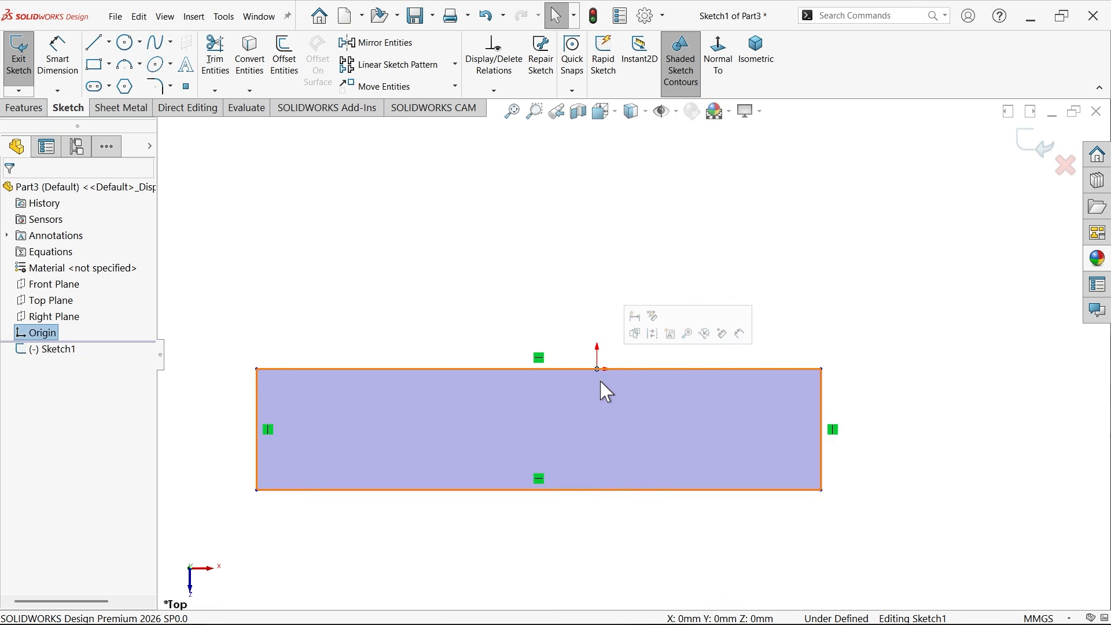
pyautogui.keyDown('ctrl'); pyautogui.click(637, 371); pyautogui.keyUp('ctrl')
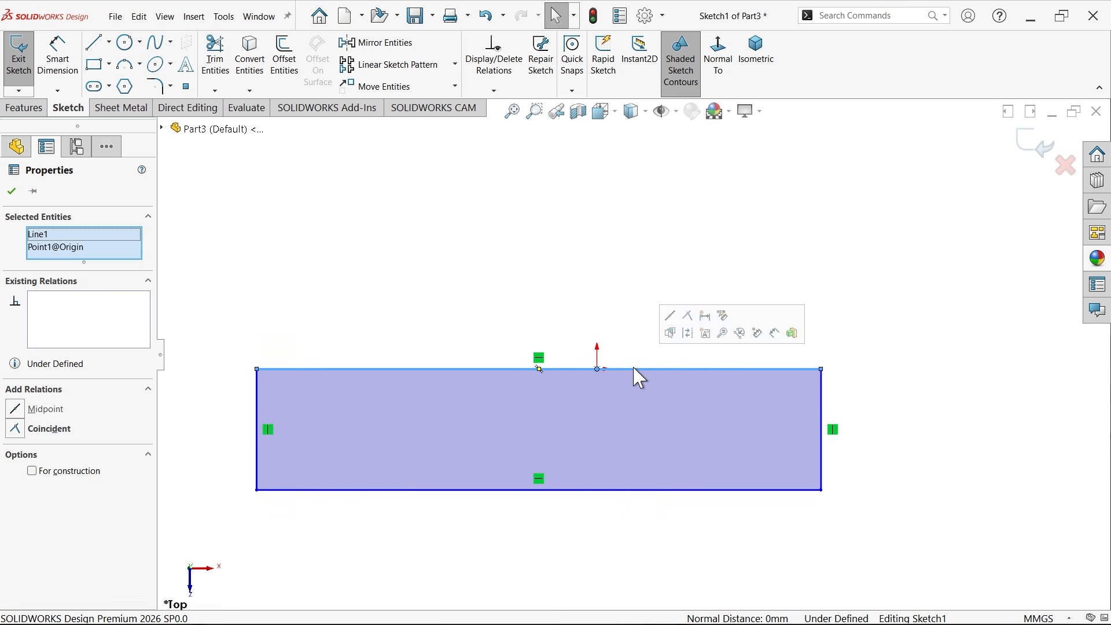
pyautogui.click(670, 324)
# Dimension the rectangle's lower edge at 360 mm and its short side at 100 mm
pyautogui.click(58, 55)
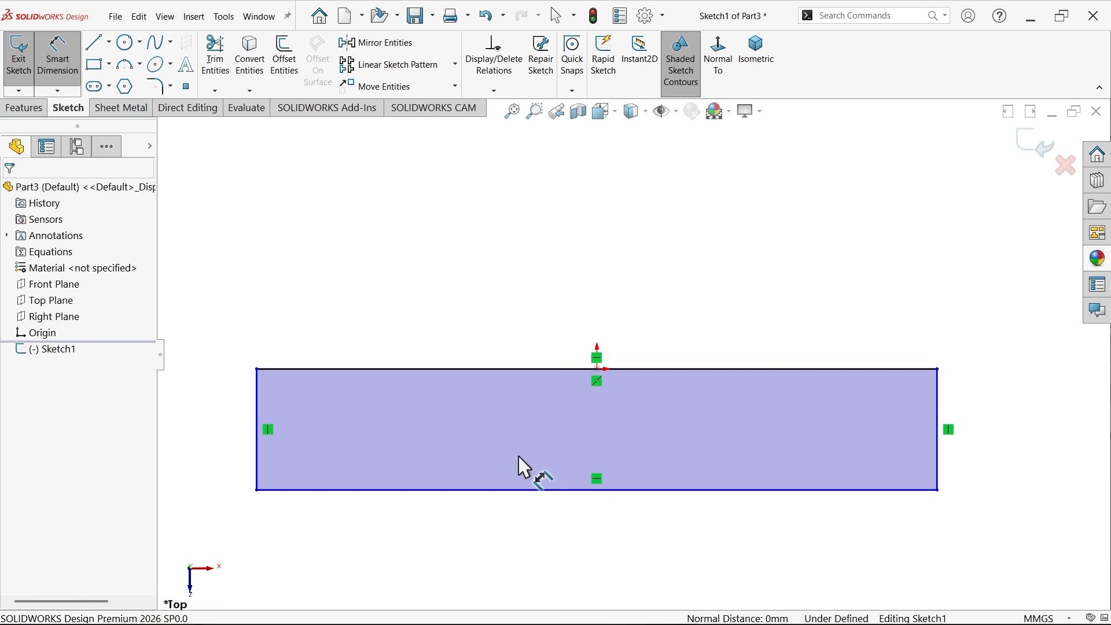
pyautogui.click(580, 490)
pyautogui.click(581, 536)
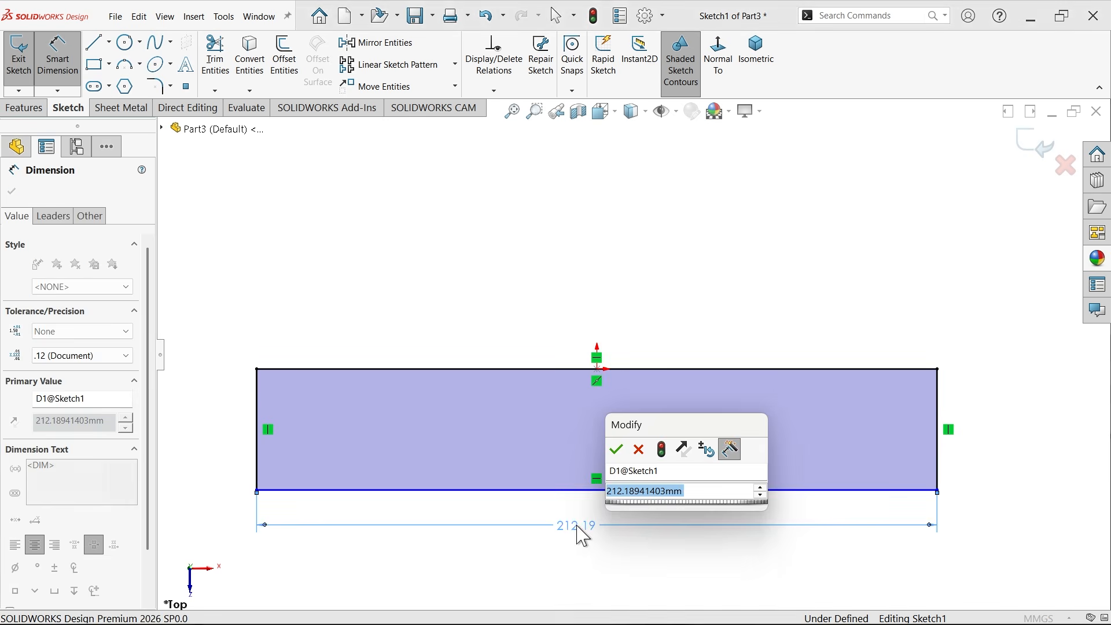
pyautogui.write('360')
pyautogui.press('Return')
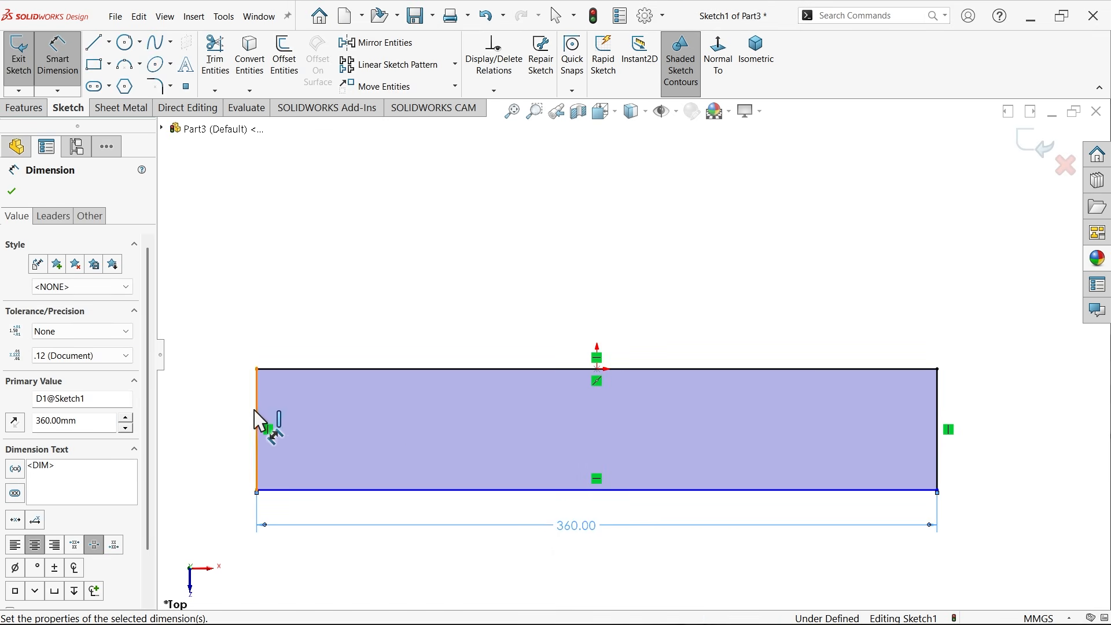
pyautogui.click(258, 426)
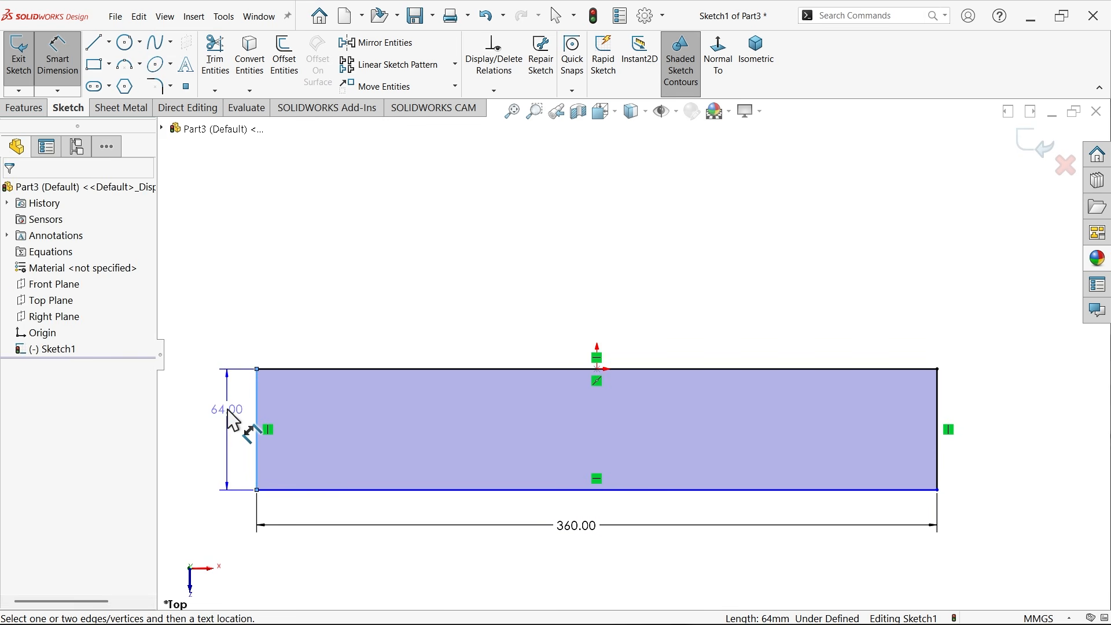
pyautogui.click(227, 411)
pyautogui.write('100')
pyautogui.press('Return')
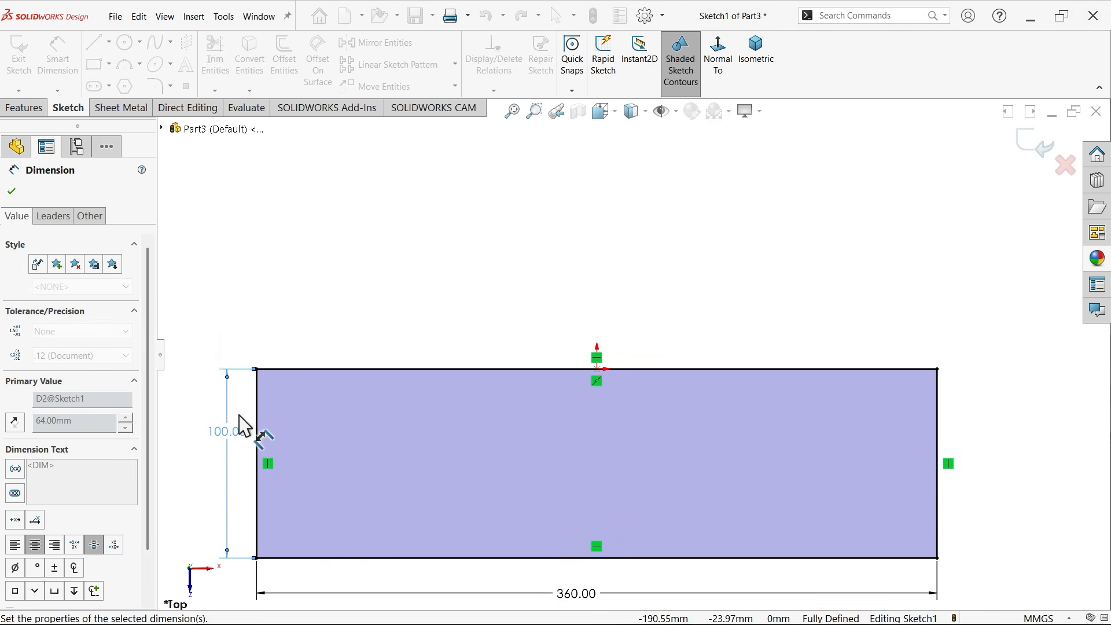
# Create a base flange from the rectangle sketch, 10 mm thick, starting from the sketch plane
pyautogui.click(123, 109)
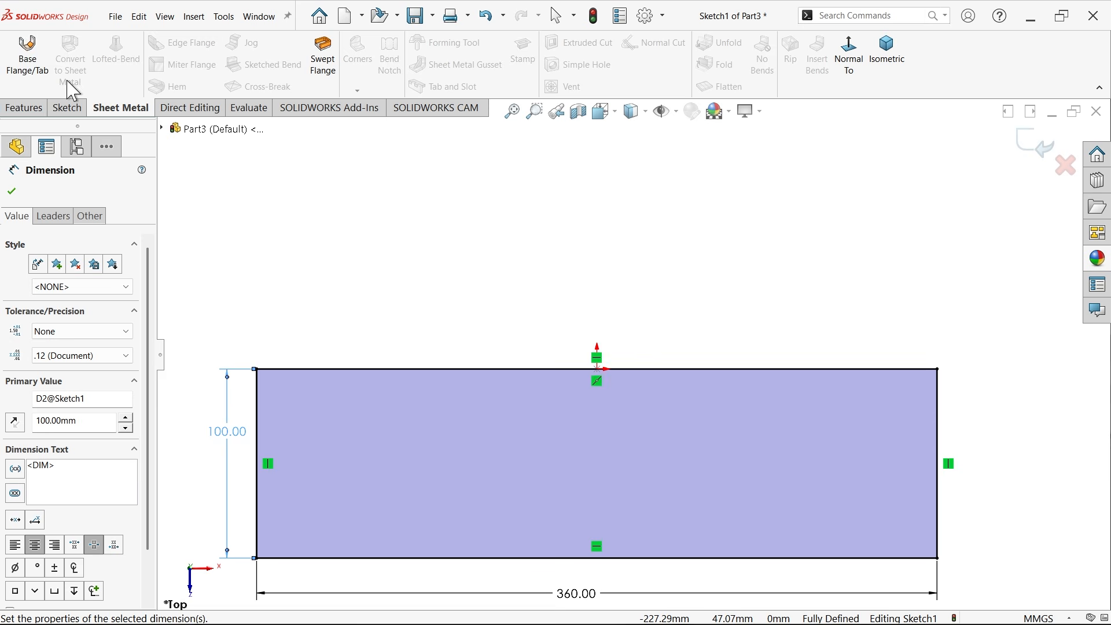
pyautogui.click(35, 68)
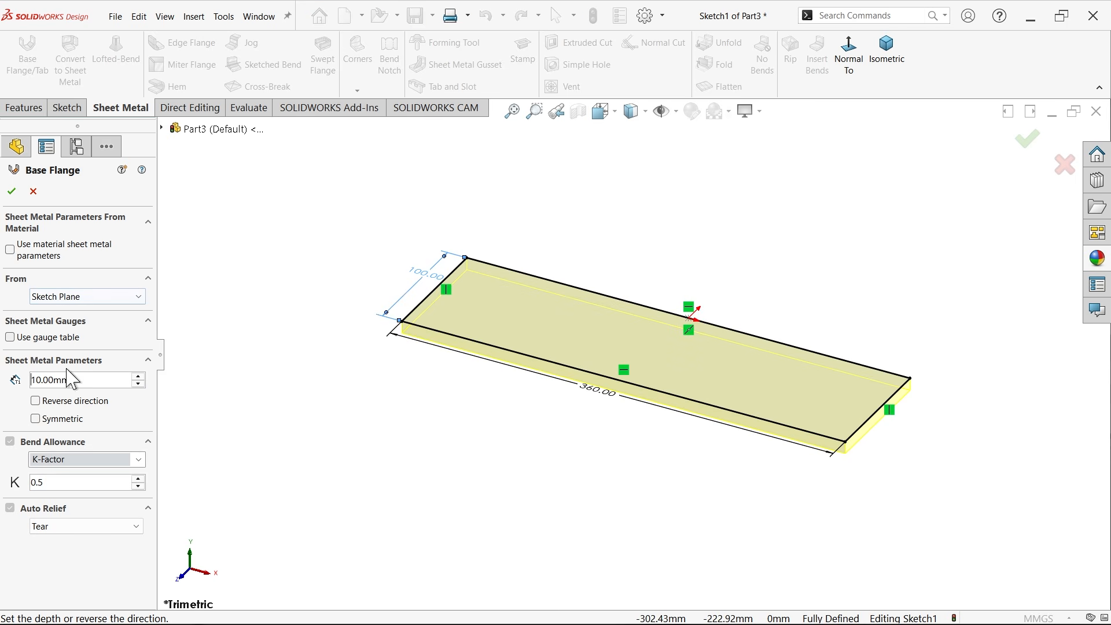
pyautogui.moveTo(81, 379); pyautogui.dragTo(3, 377)
pyautogui.click(64, 296)
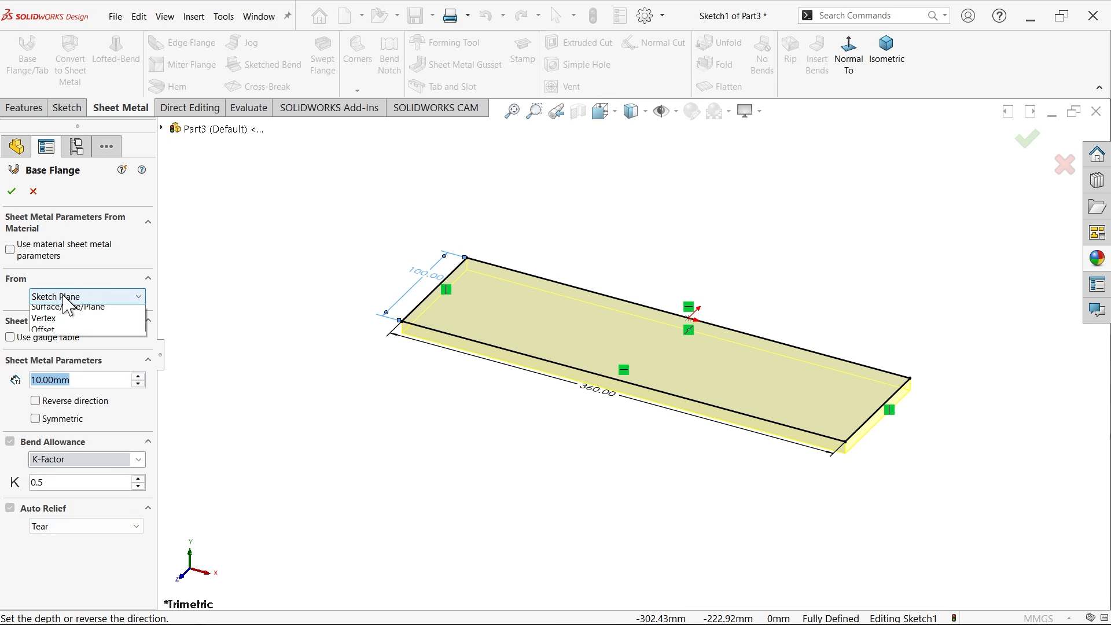
pyautogui.click(64, 298)
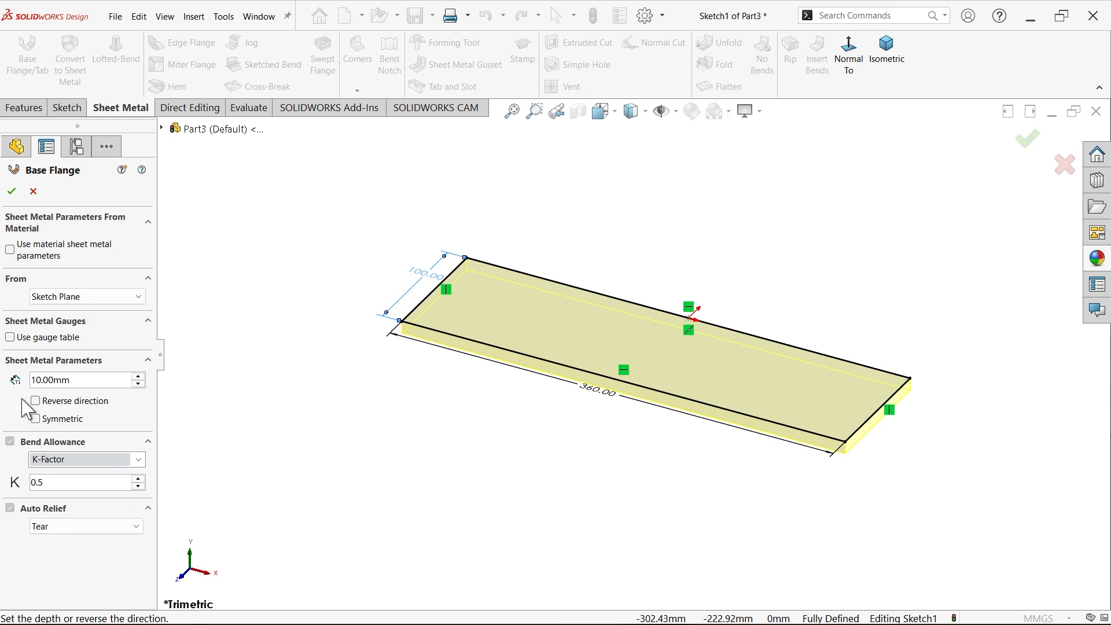
pyautogui.click(11, 191)
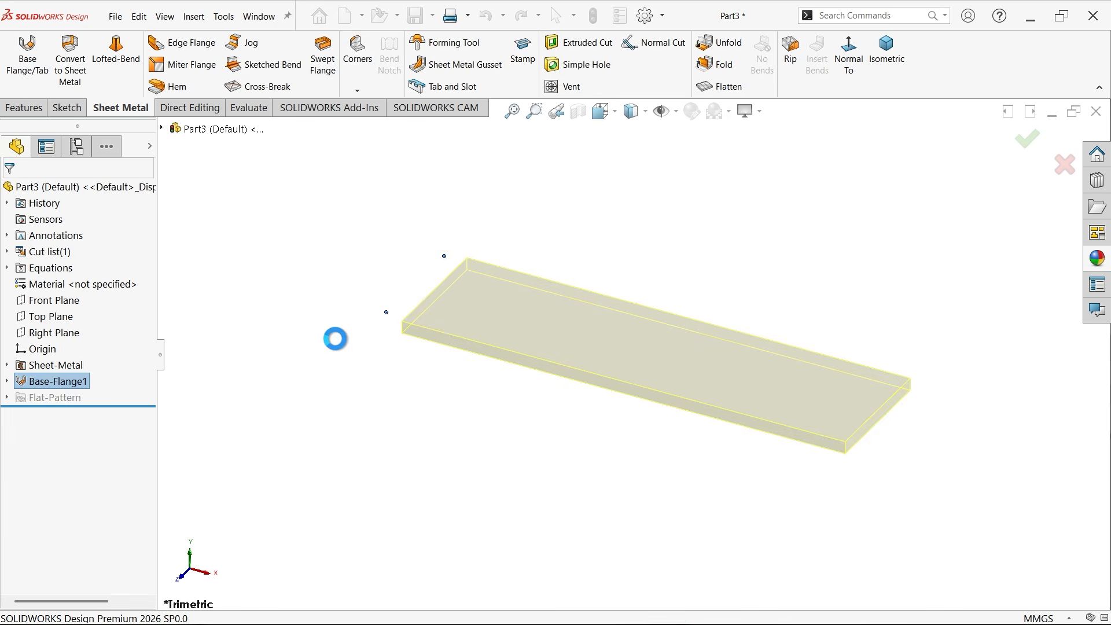
pyautogui.scroll(-2, 648, 418)
pyautogui.click(479, 232)
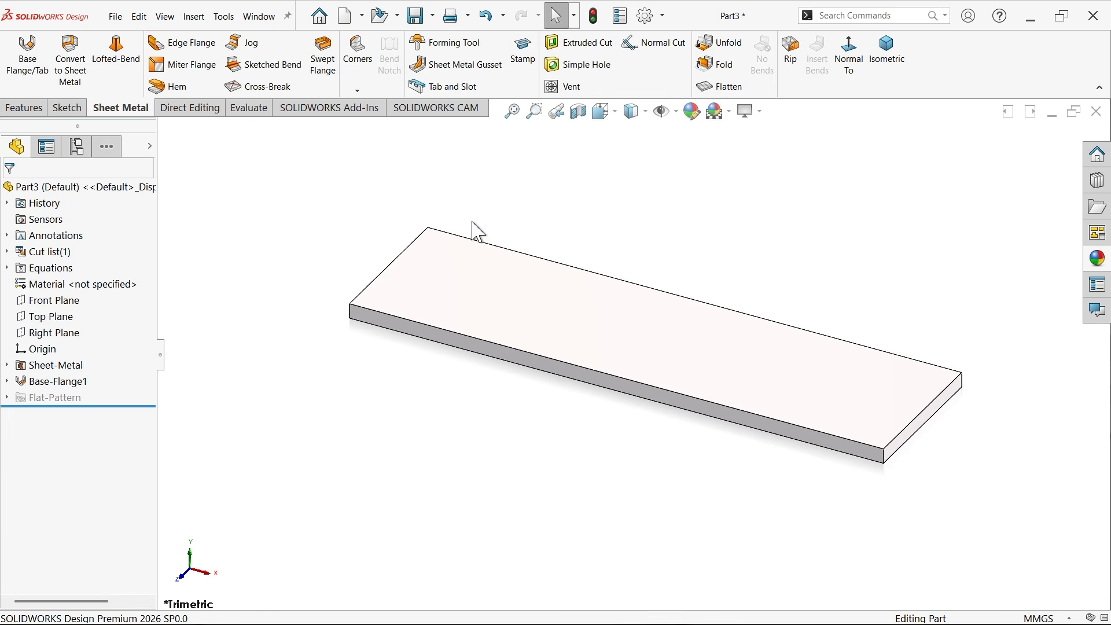
# Apply an orange colour appearance to the whole part
pyautogui.click(112, 191)
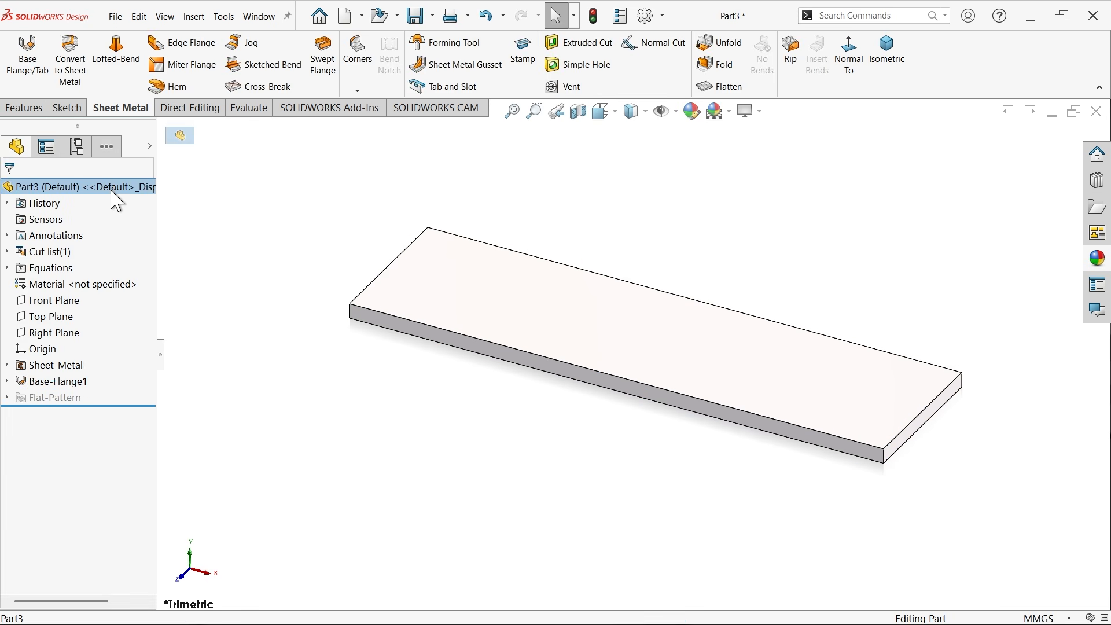
pyautogui.click(694, 113)
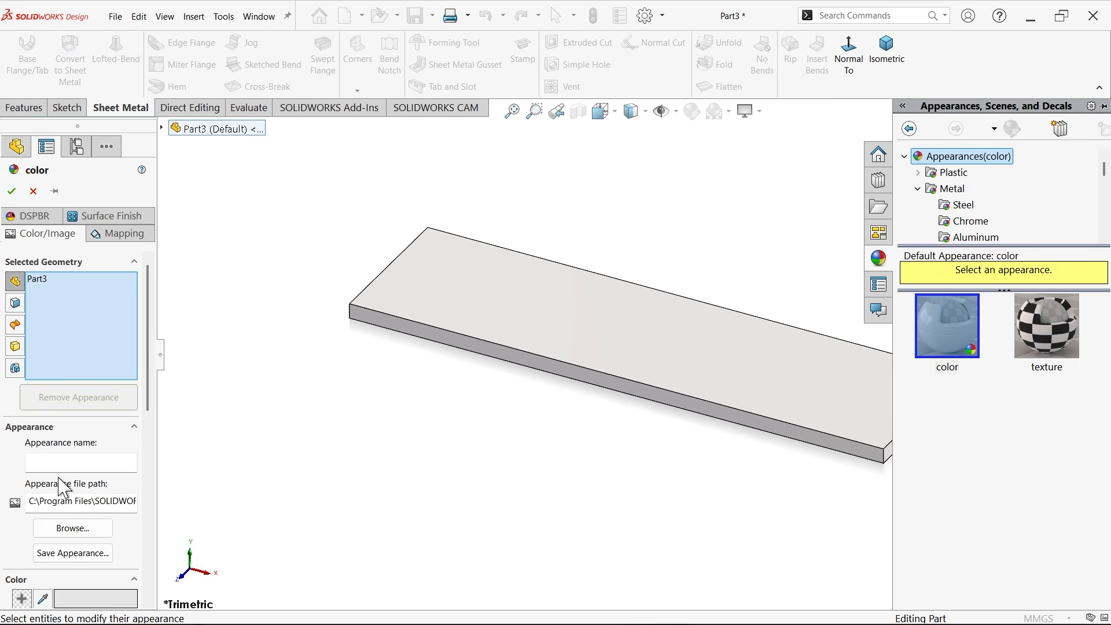
pyautogui.moveTo(149, 397); pyautogui.dragTo(149, 464)
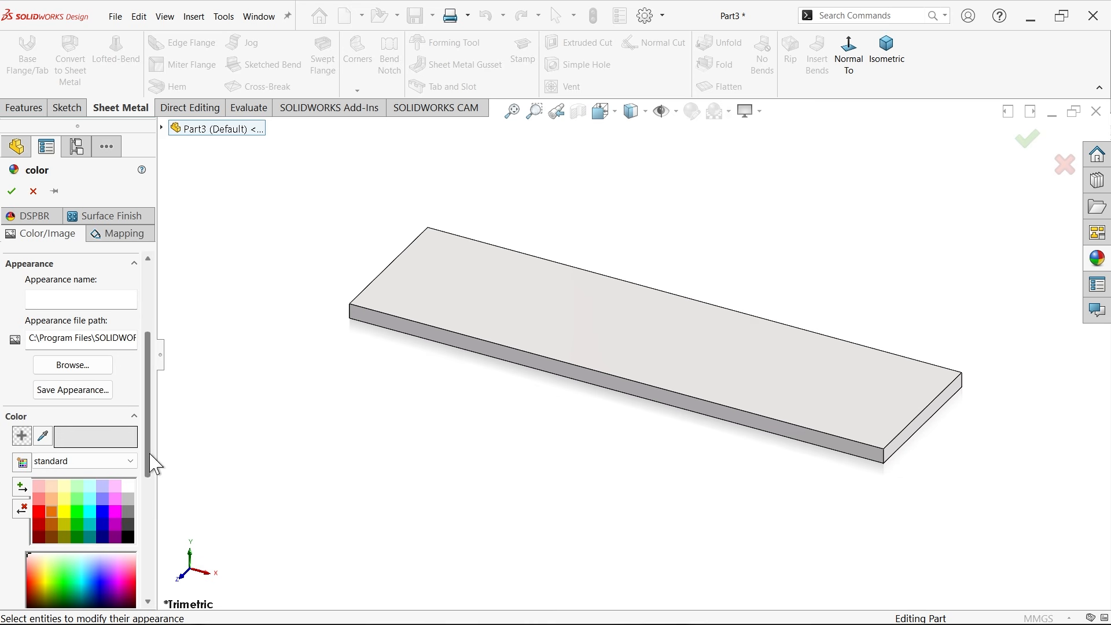
pyautogui.click(50, 512)
pyautogui.click(11, 191)
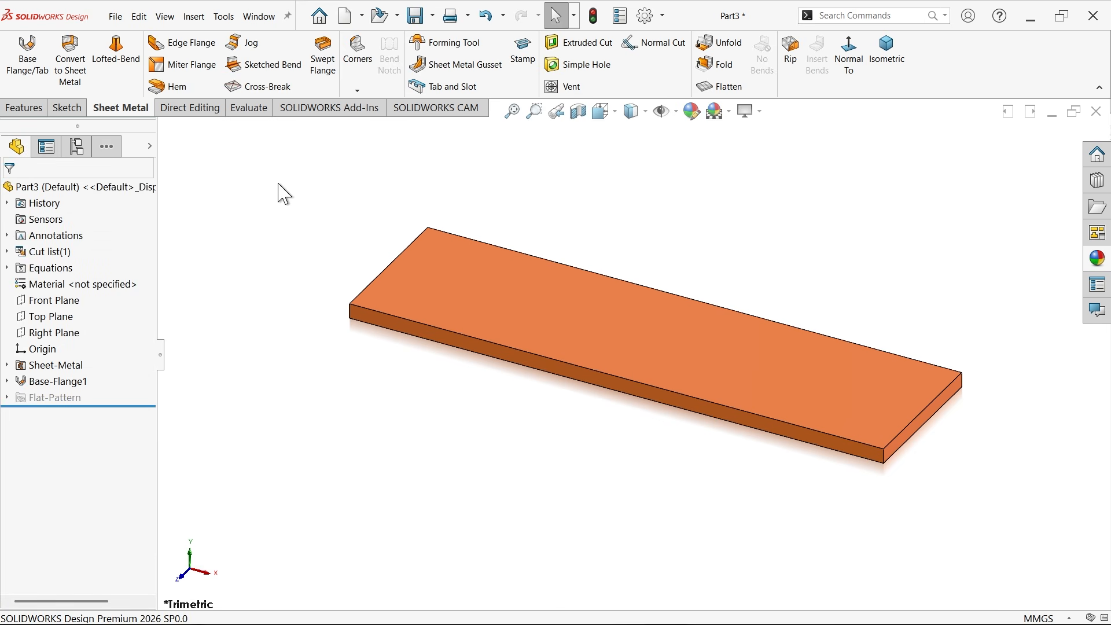
# Start an edge flange on the lower front long edge of the plate, extending downward about 123 mm
pyautogui.click(182, 42)
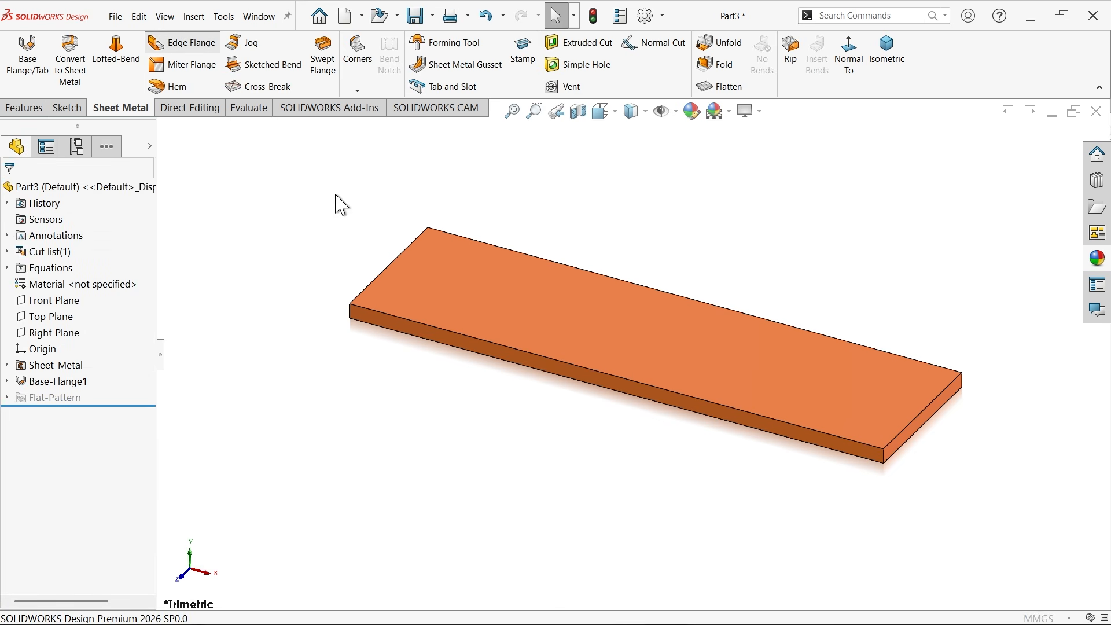
pyautogui.click(480, 359)
pyautogui.press('z')
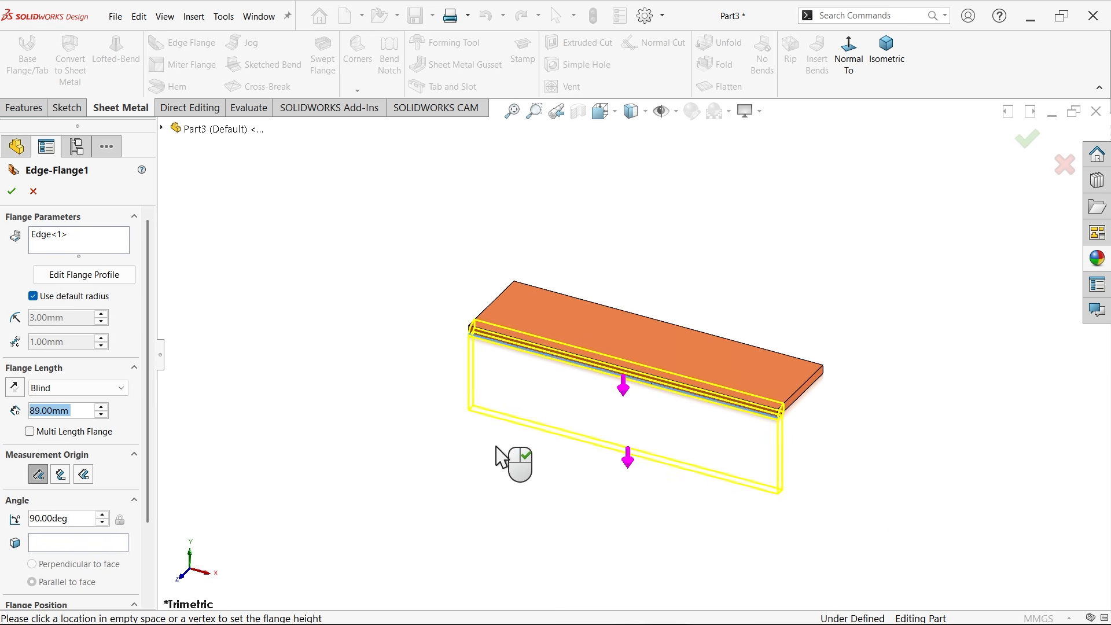
pyautogui.click(510, 488)
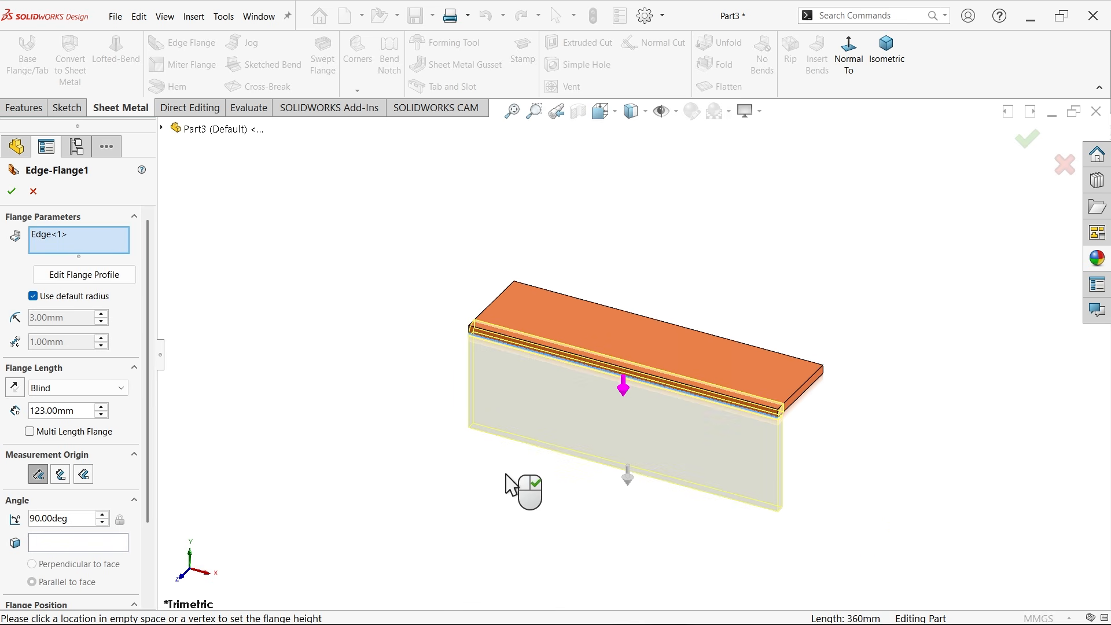
# Override the edge flange's default bend radius with 10 mm and set the flange length to 300 mm
pyautogui.click(33, 298)
pyautogui.moveTo(64, 318); pyautogui.dragTo(23, 319)
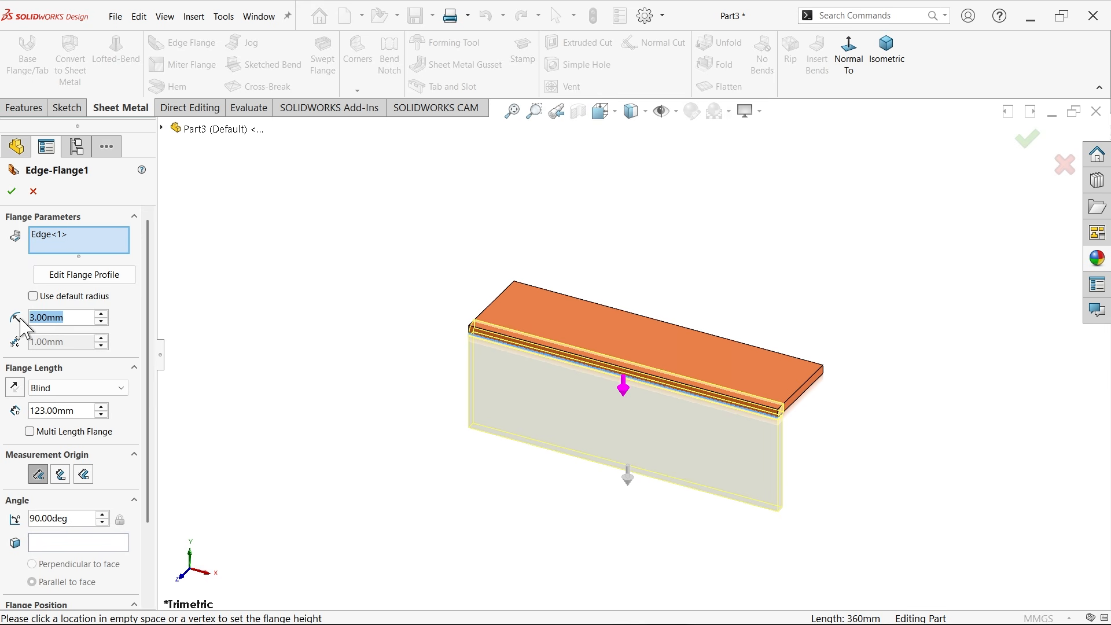
pyautogui.write('10')
pyautogui.press('Return')
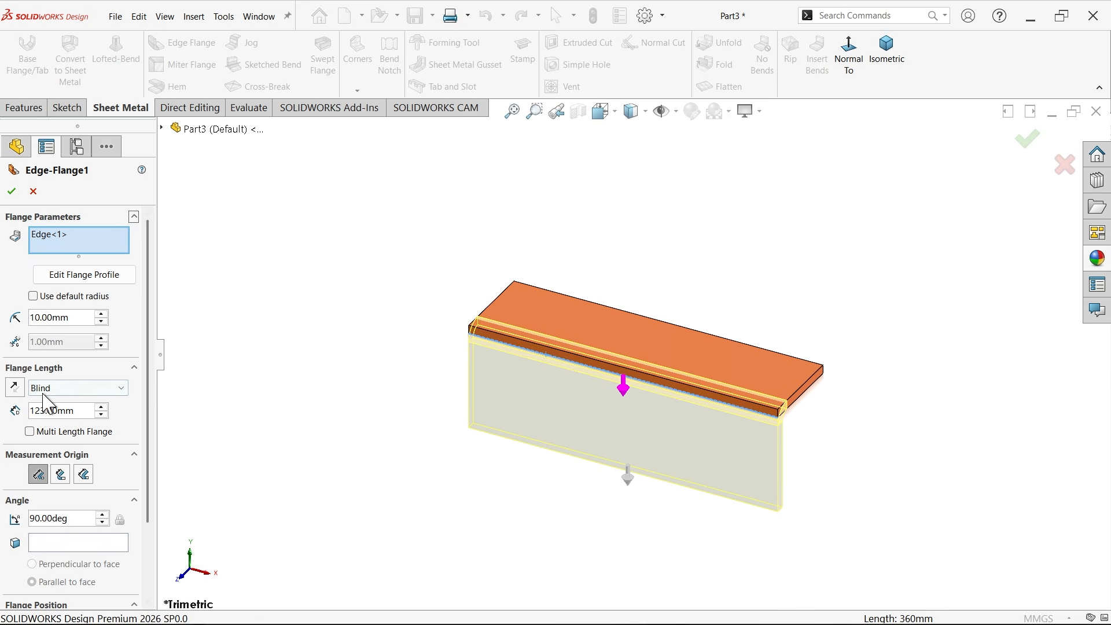
pyautogui.moveTo(87, 407); pyautogui.dragTo(13, 407)
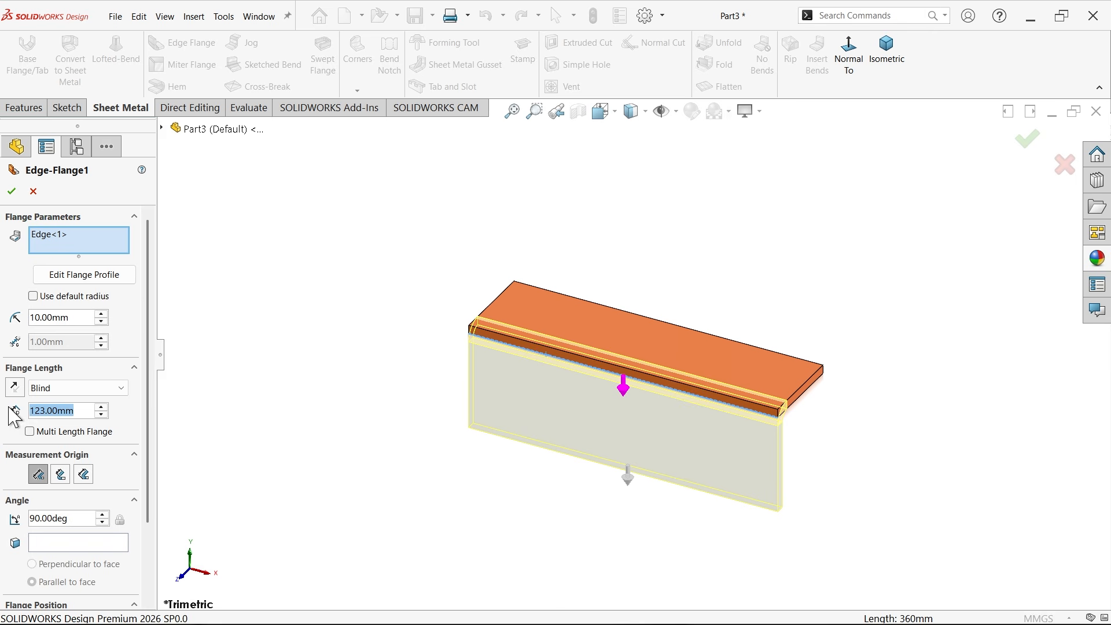
pyautogui.write('300')
pyautogui.press('Return')
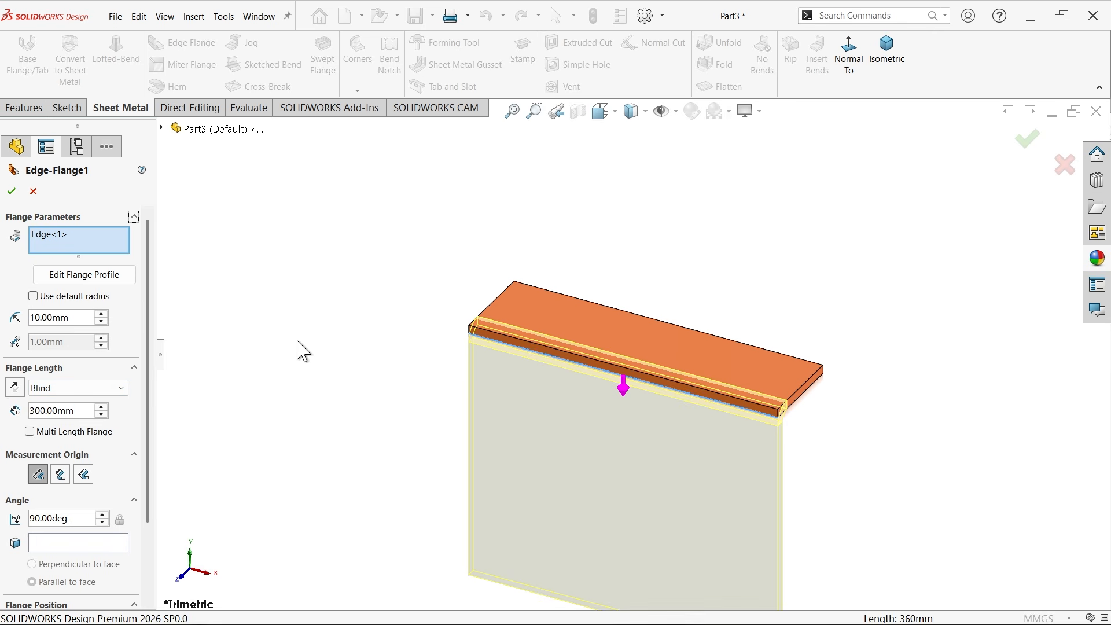
# Finish the edge flange with its length measured from the outer virtual sharp and its position set to Bend from Virtual Sharp
pyautogui.press('f')
pyautogui.click(605, 114)
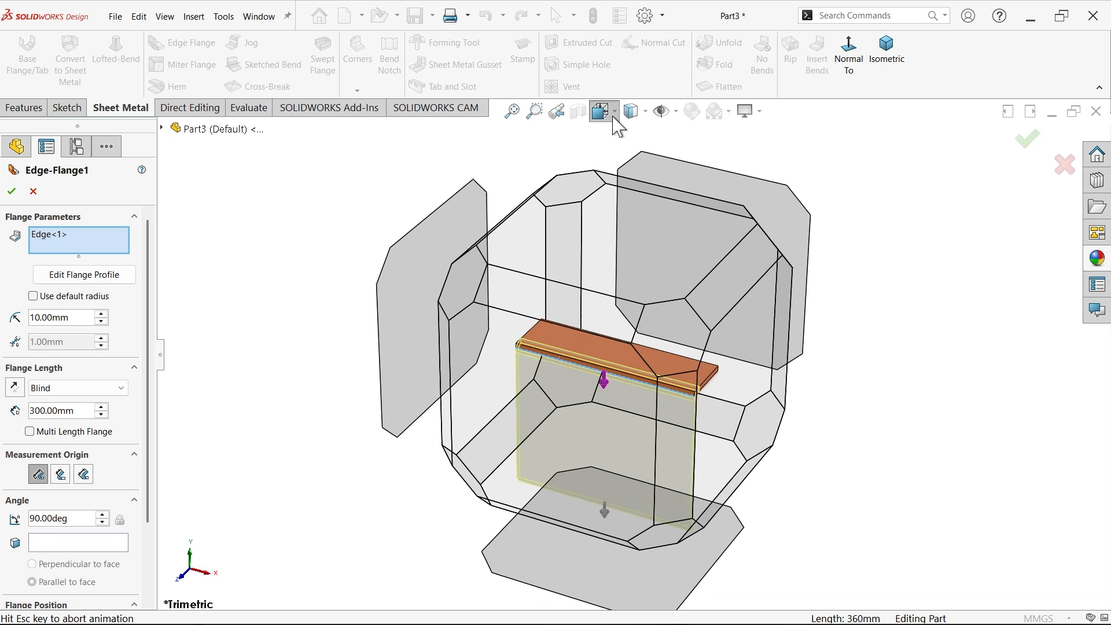
pyautogui.click(581, 370)
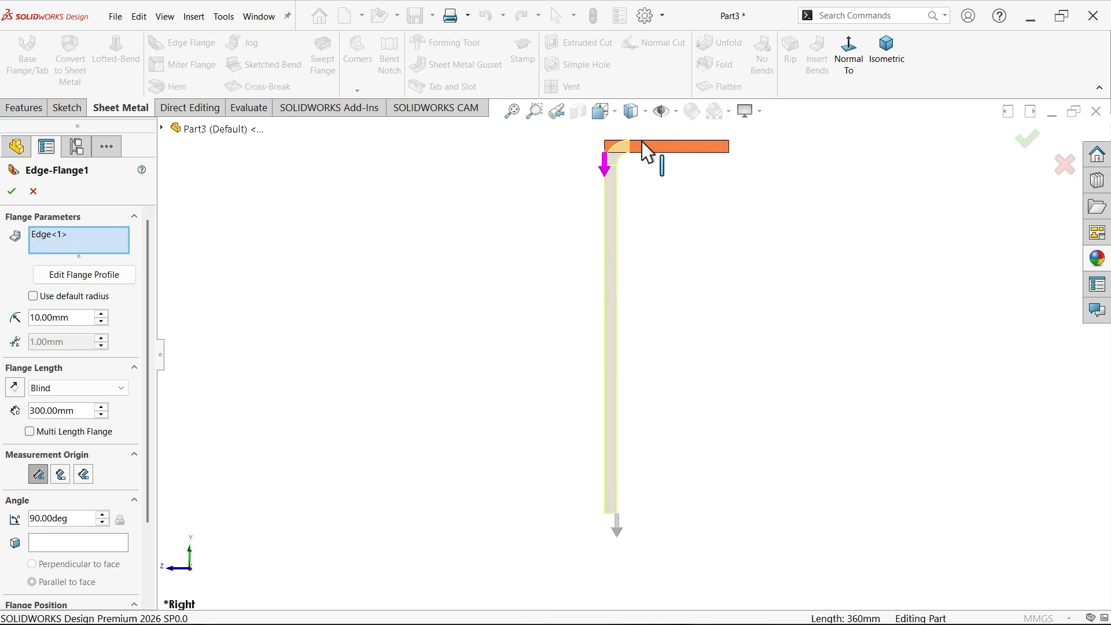
pyautogui.click(39, 479)
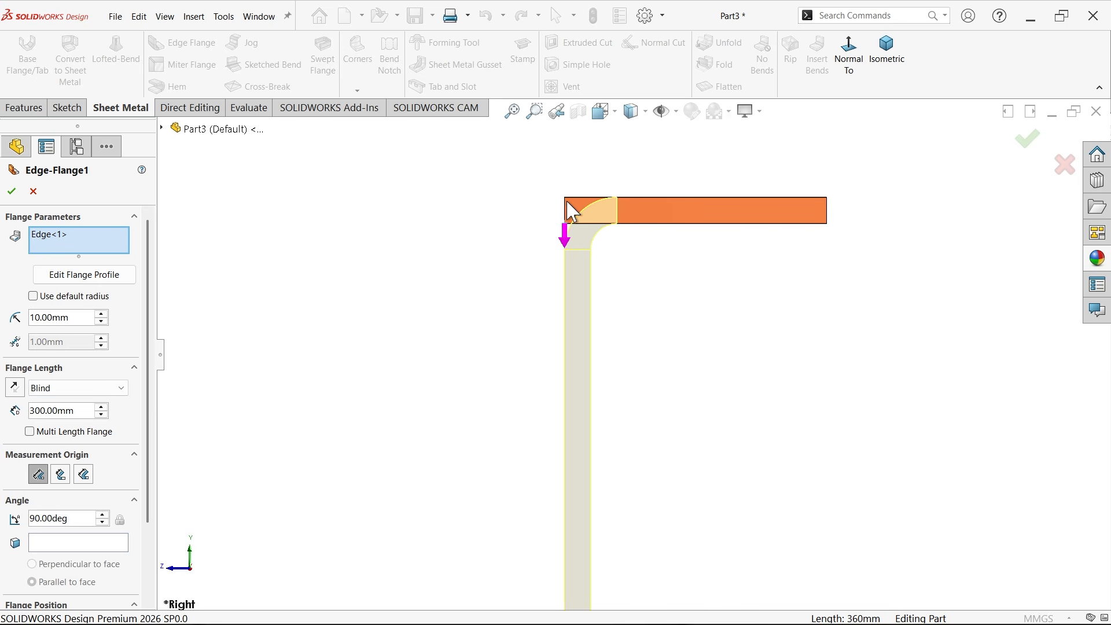
pyautogui.moveTo(149, 335); pyautogui.dragTo(141, 414)
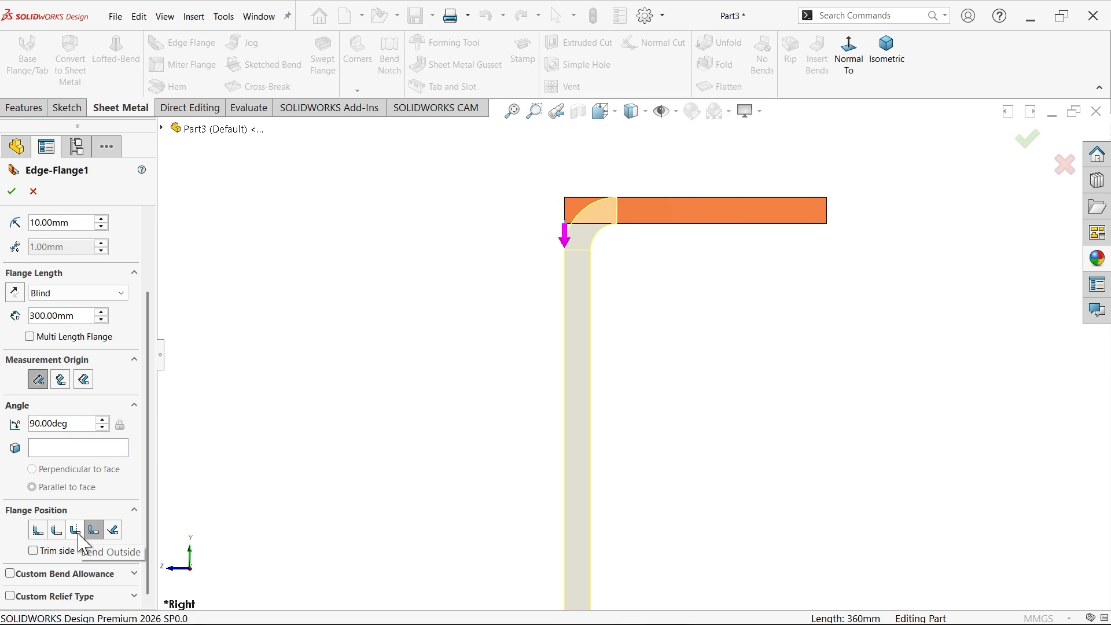
pyautogui.click(36, 533)
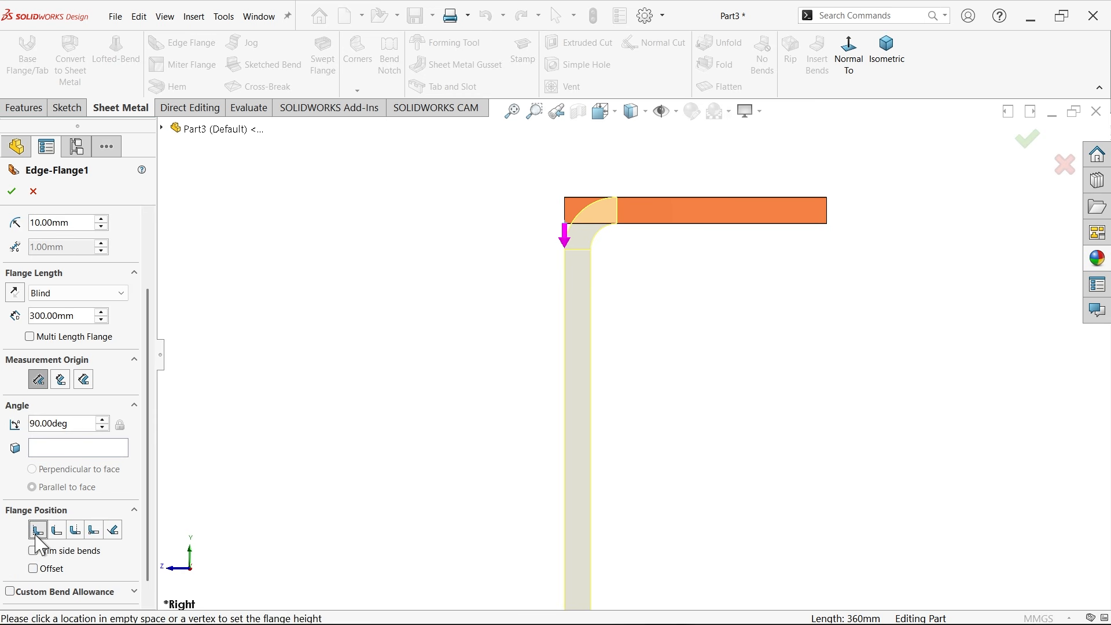
pyautogui.click(94, 531)
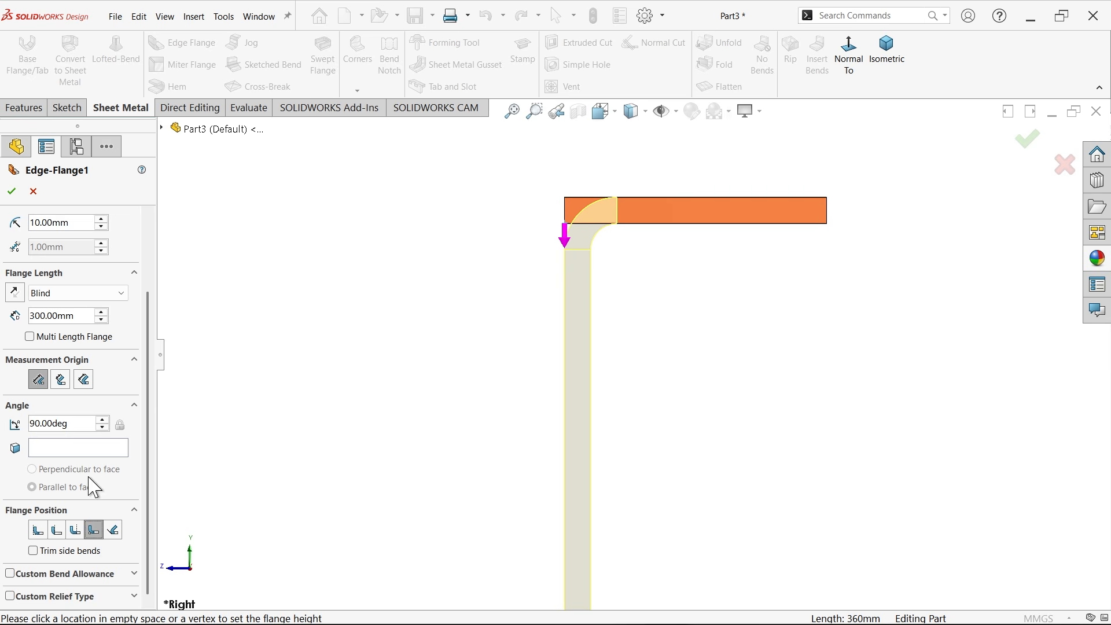
pyautogui.click(12, 191)
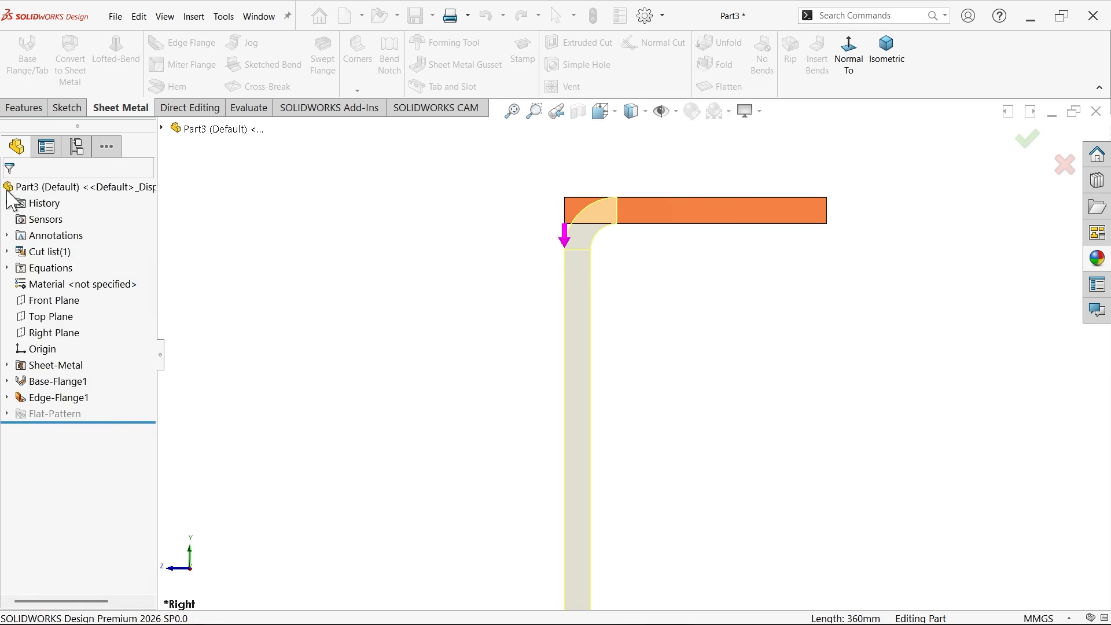
pyautogui.click(886, 52)
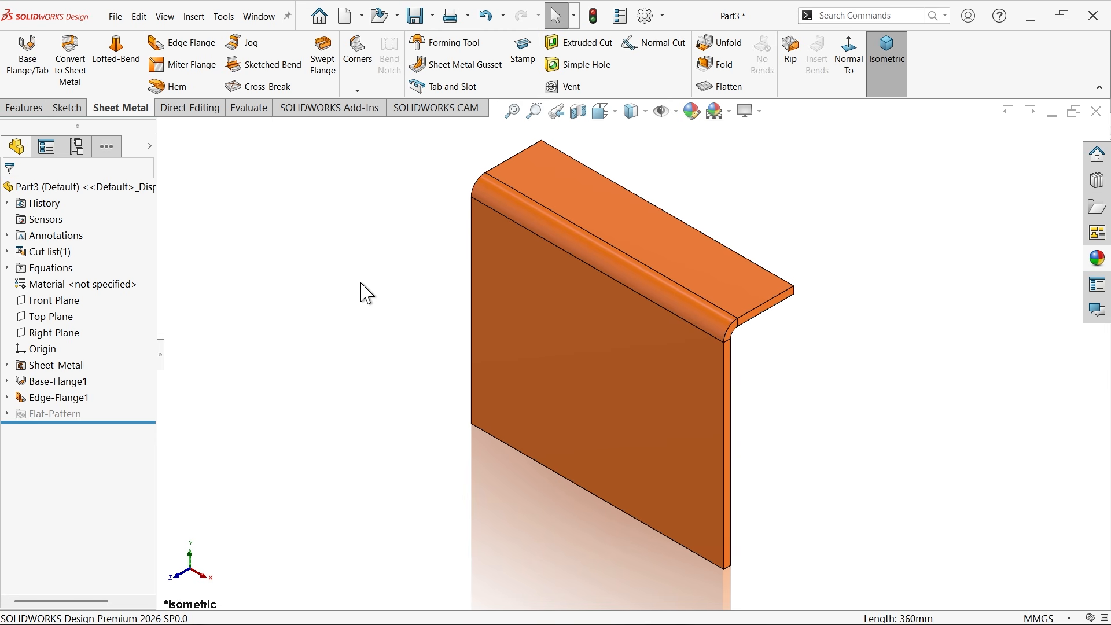
# Examine the reference drawing Sheet Metal 3D Part.png for the side mounting flange's length, bend radius, end offsets, corner radii and hole dimensions
pyautogui.hotkey('alt', 'Tab')
pyautogui.scroll(1, 318, 290)
pyautogui.scroll(2, 307, 230)
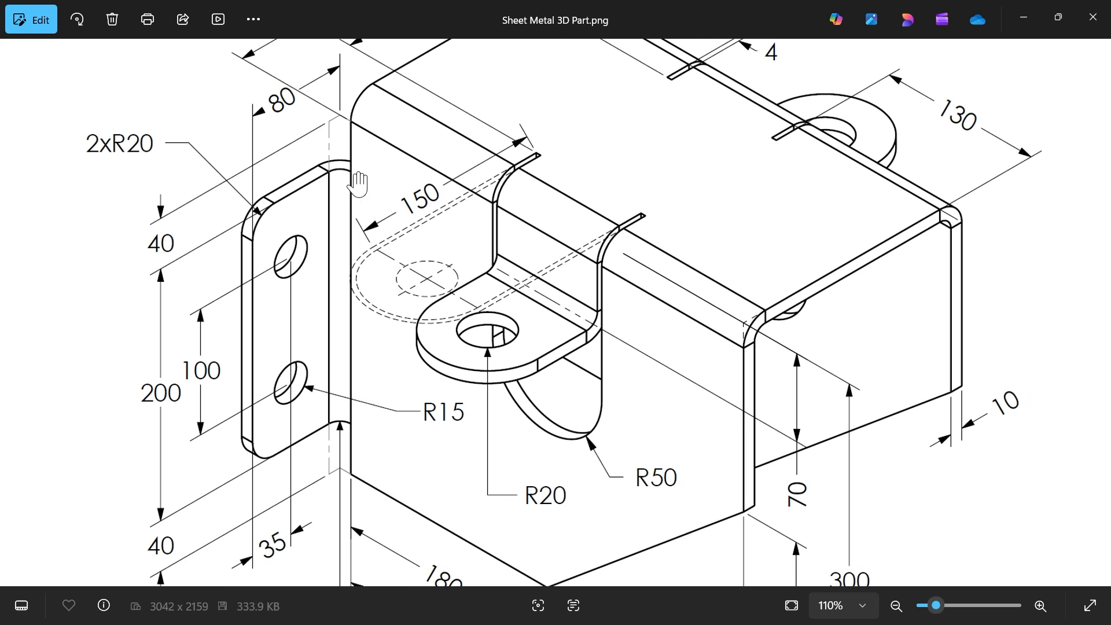
pyautogui.moveTo(322, 185); pyautogui.dragTo(331, 236)
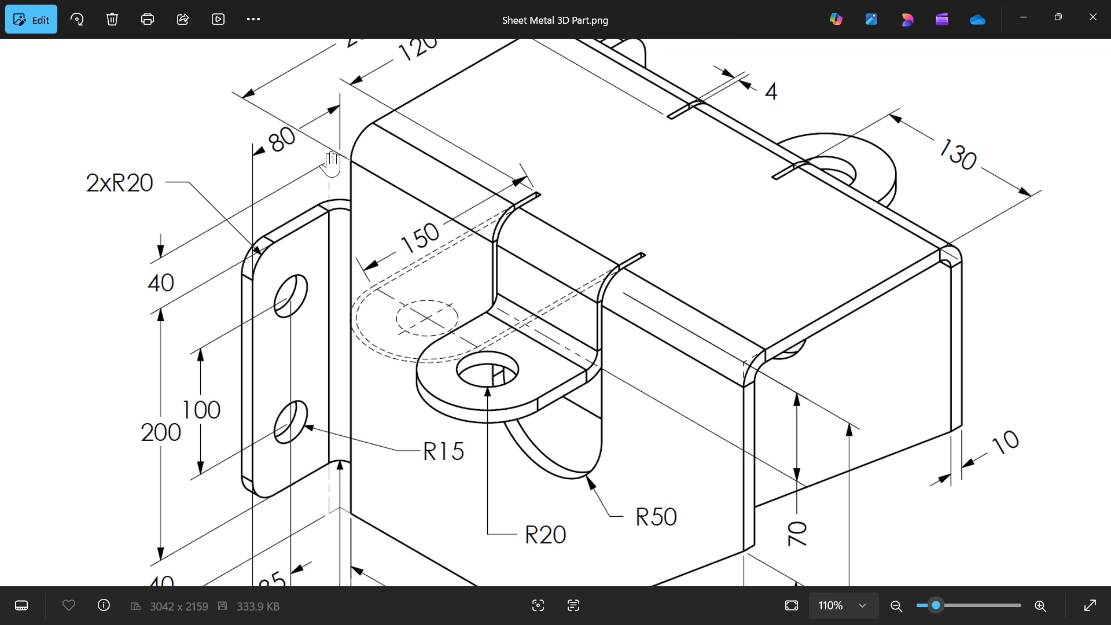
pyautogui.scroll(2, 344, 177)
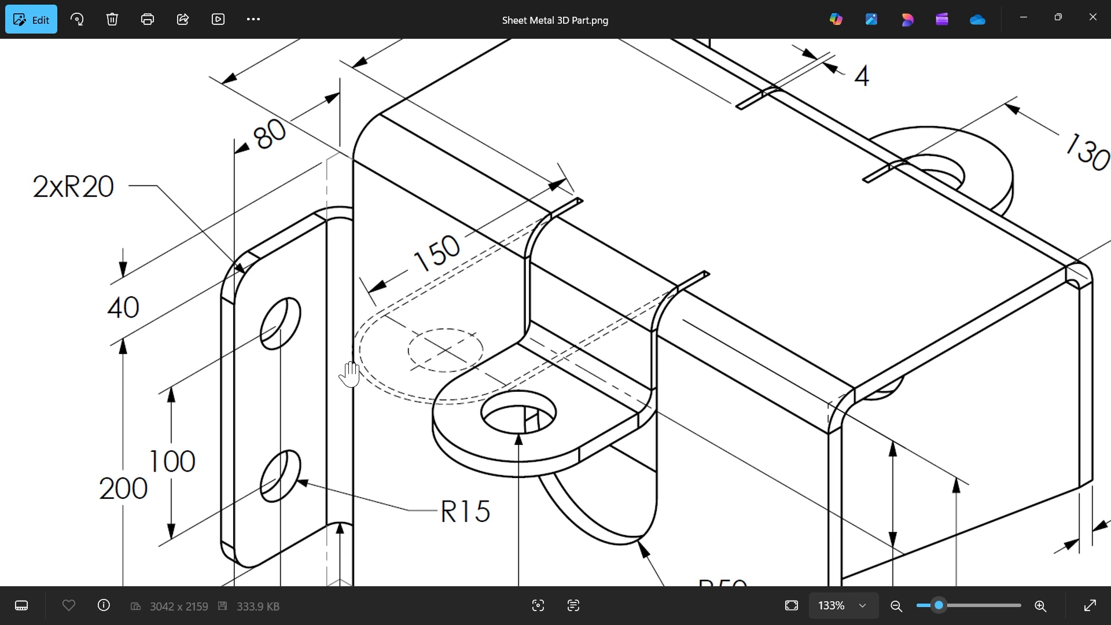
pyautogui.moveTo(351, 373); pyautogui.dragTo(349, 220)
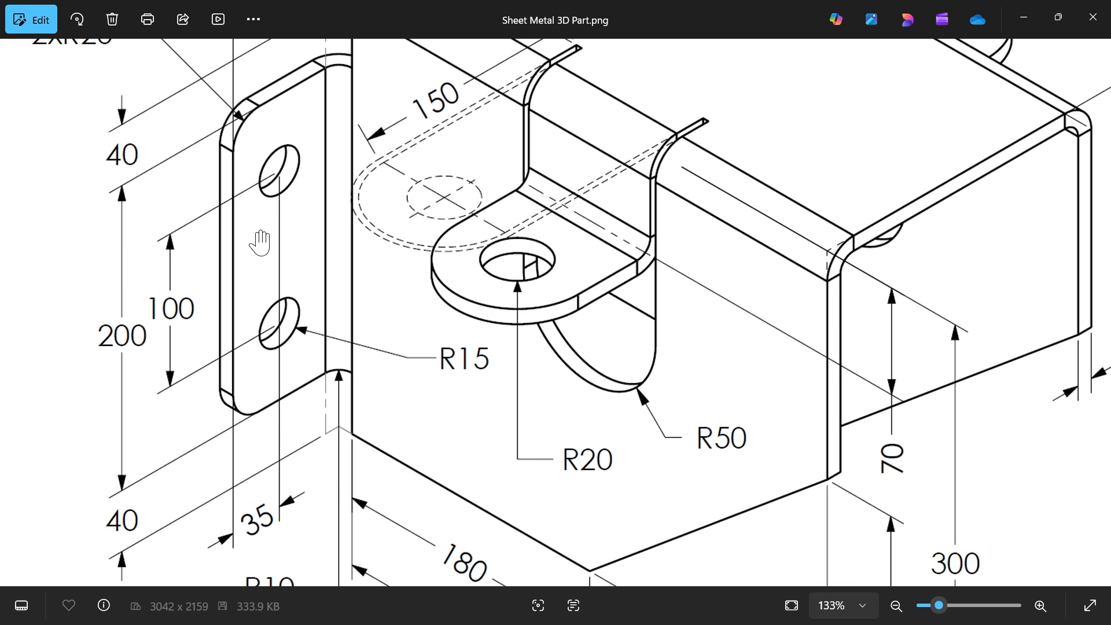
pyautogui.scroll(-1, 157, 355)
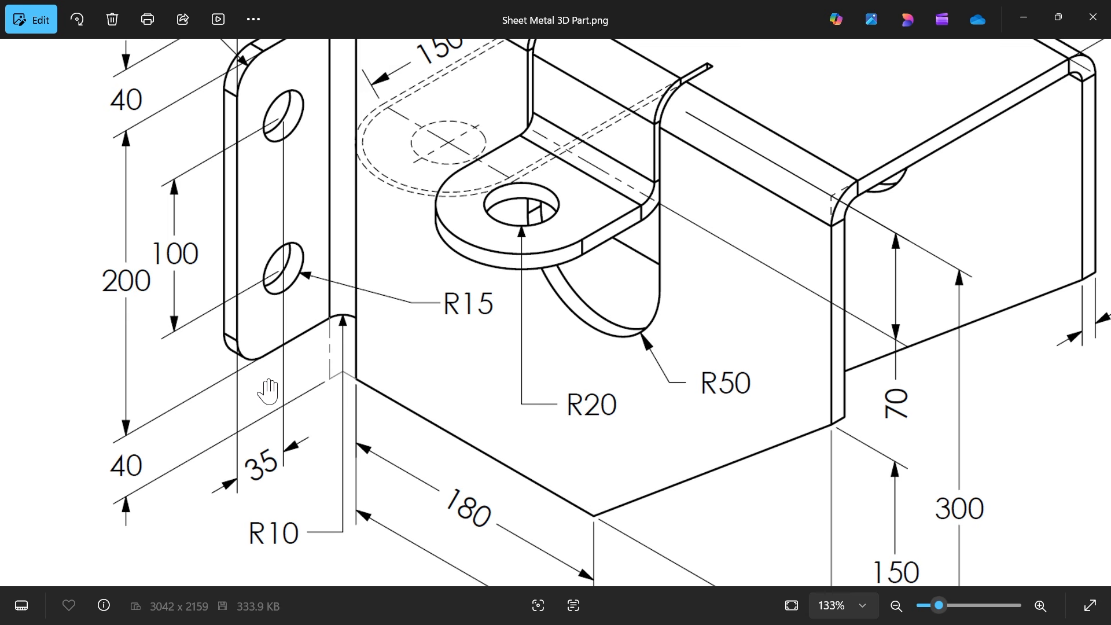
pyautogui.scroll(1, 284, 380)
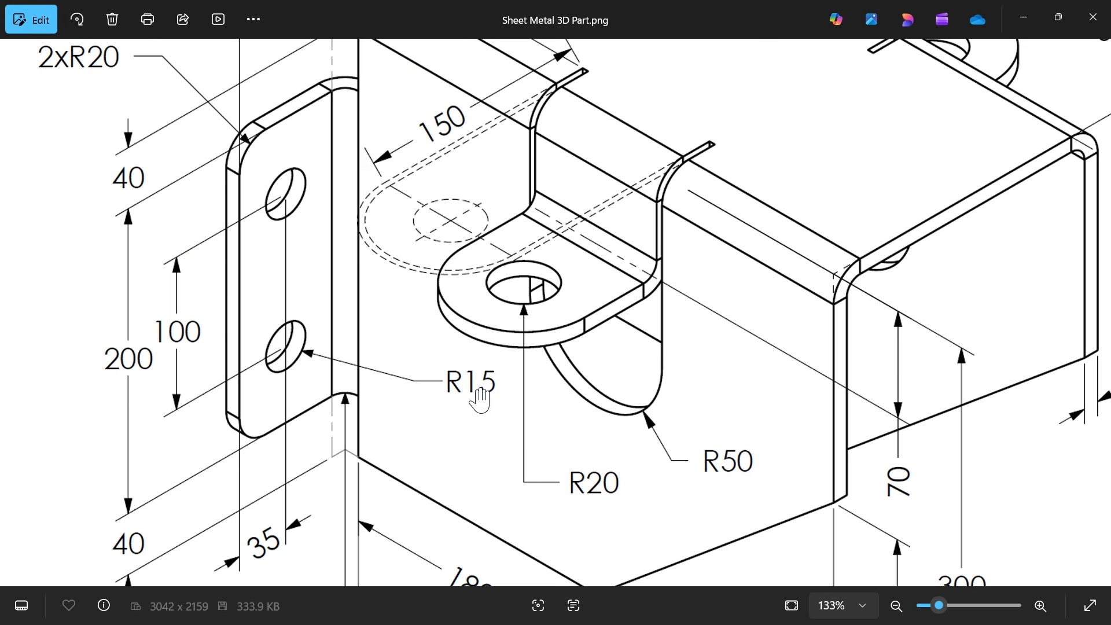
pyautogui.moveTo(240, 427); pyautogui.dragTo(246, 373)
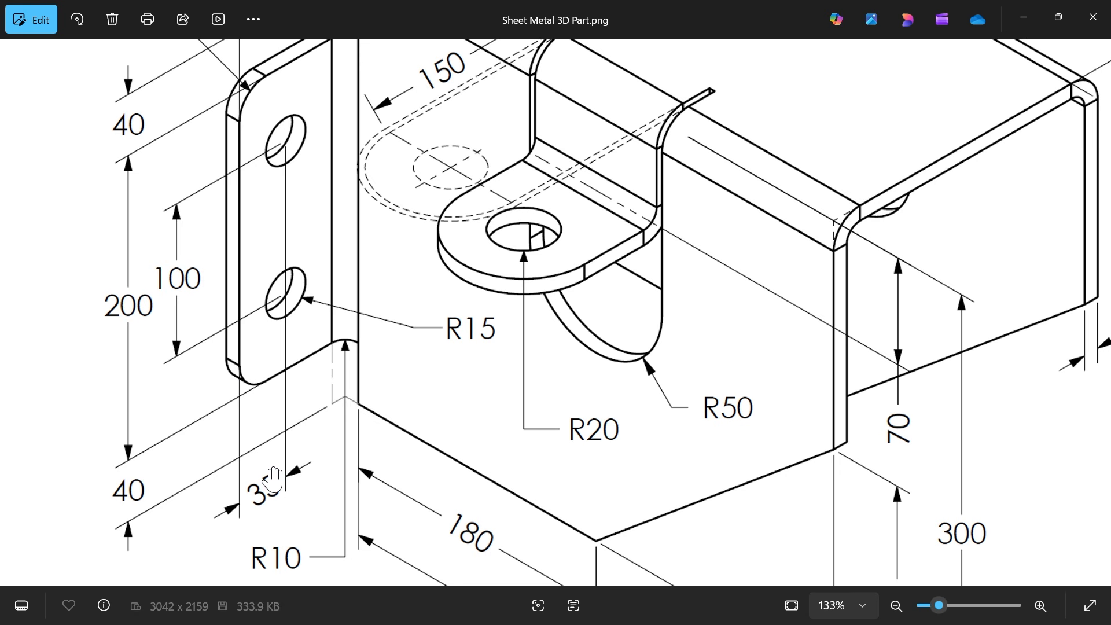
pyautogui.scroll(2, 255, 289)
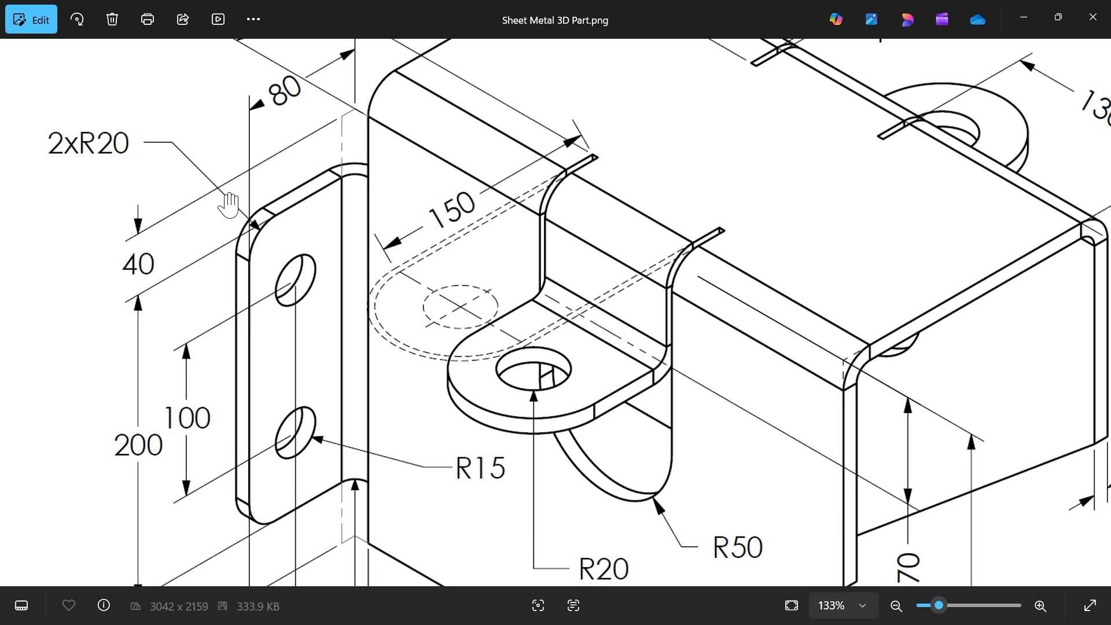
pyautogui.scroll(-4, 228, 203)
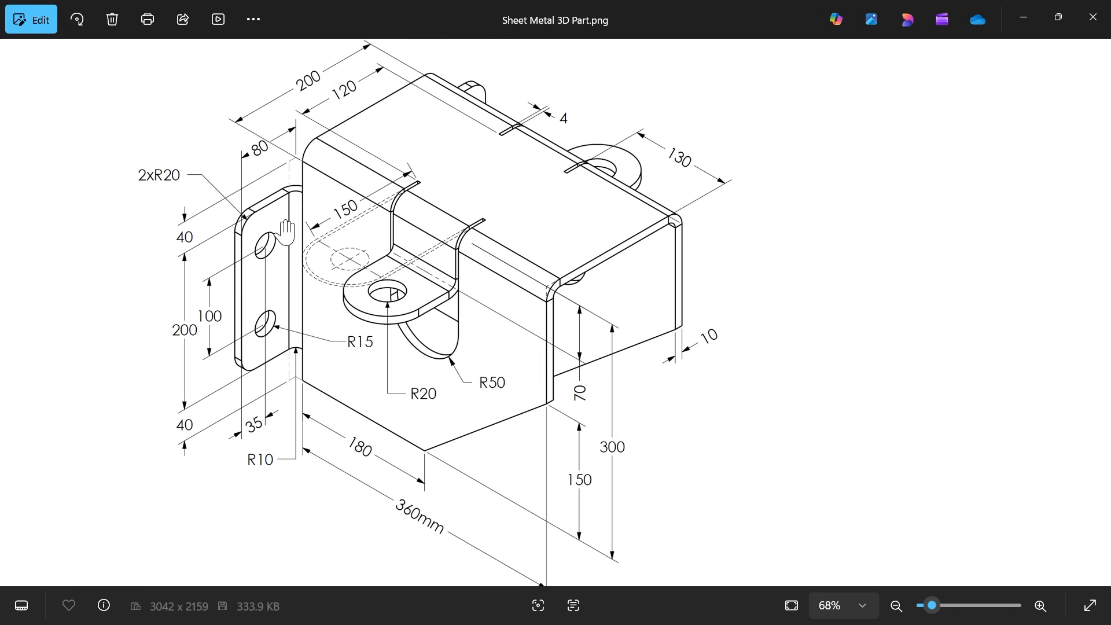
pyautogui.click(1023, 17)
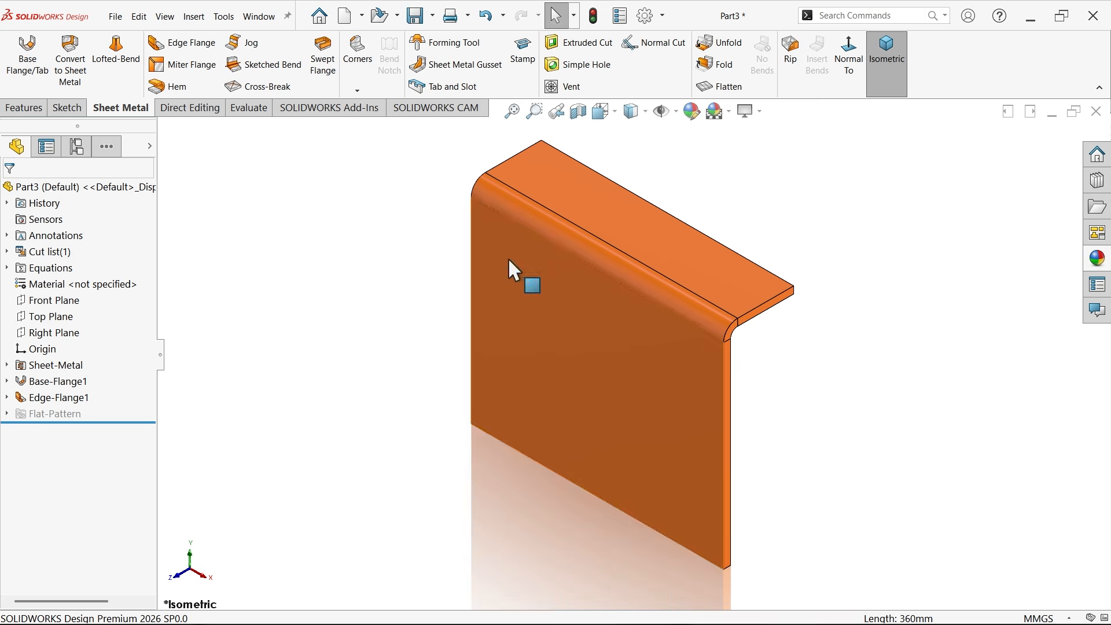
# Start an edge flange on the left vertical edge of the large front flange, extending forward about 133 mm
pyautogui.click(197, 51)
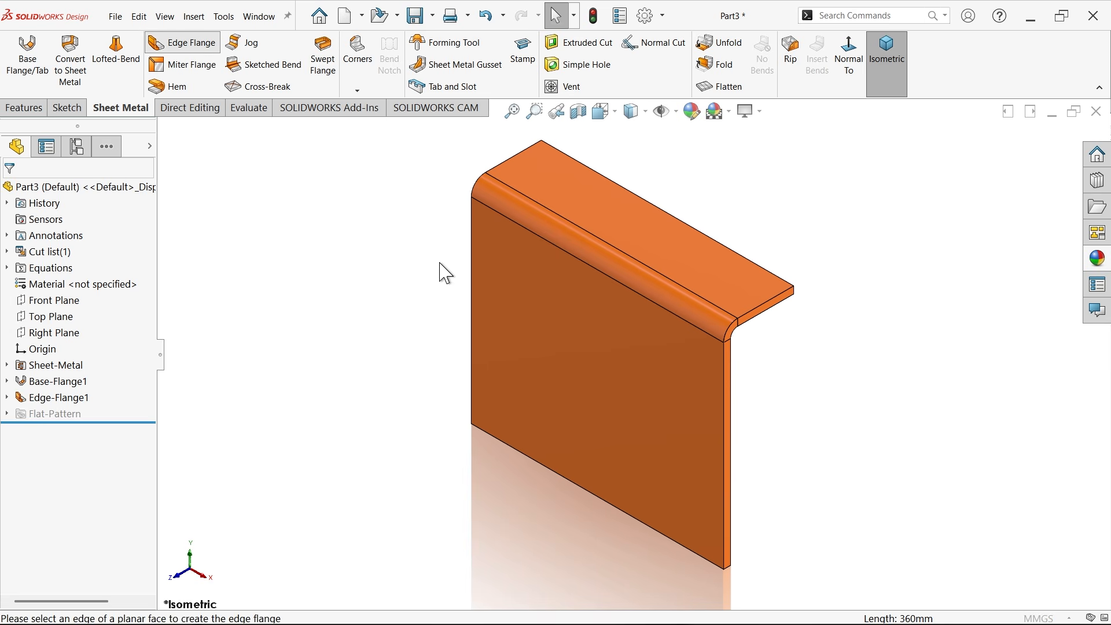
pyautogui.click(471, 295)
pyautogui.click(380, 335)
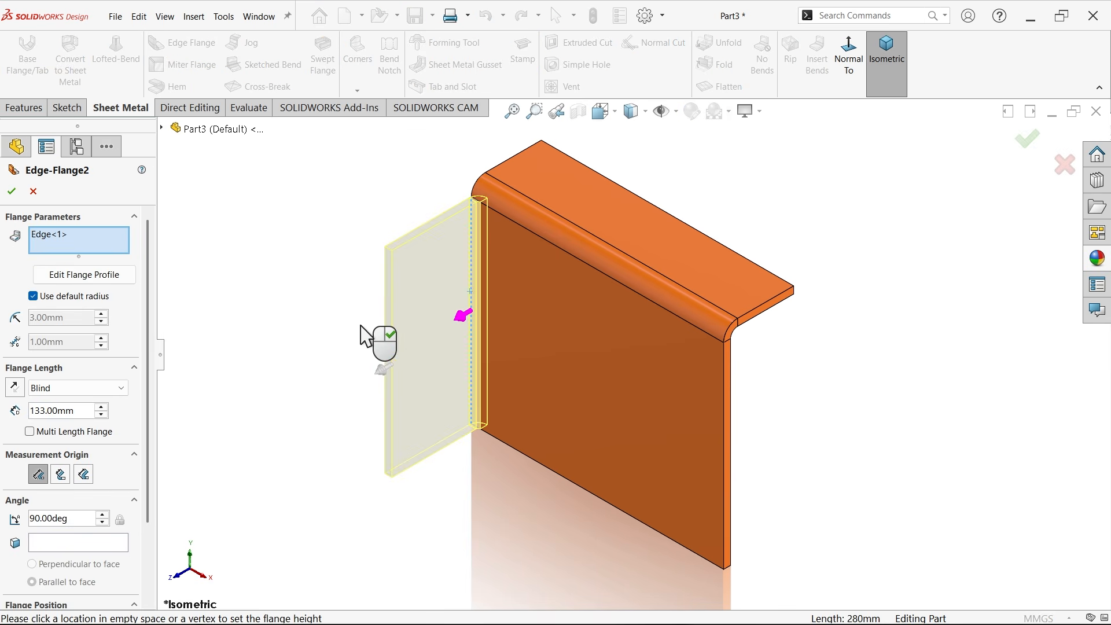
# Override the side flange's default bend radius with 10 mm and set its flange position to Bend Outside
pyautogui.click(33, 296)
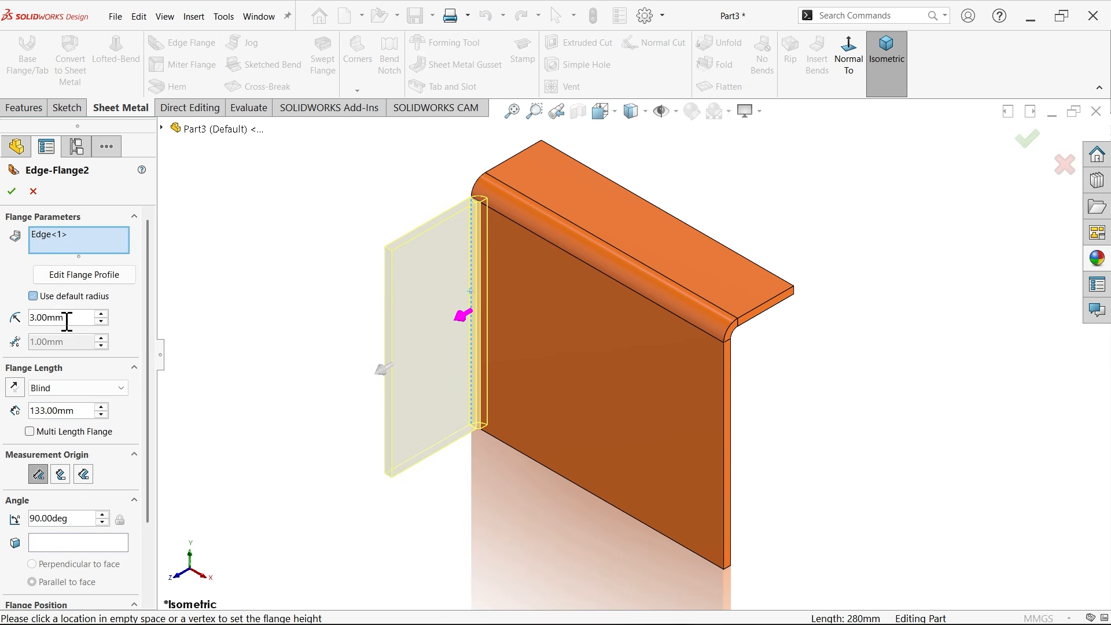
pyautogui.moveTo(67, 317); pyautogui.dragTo(24, 317)
pyautogui.write('10')
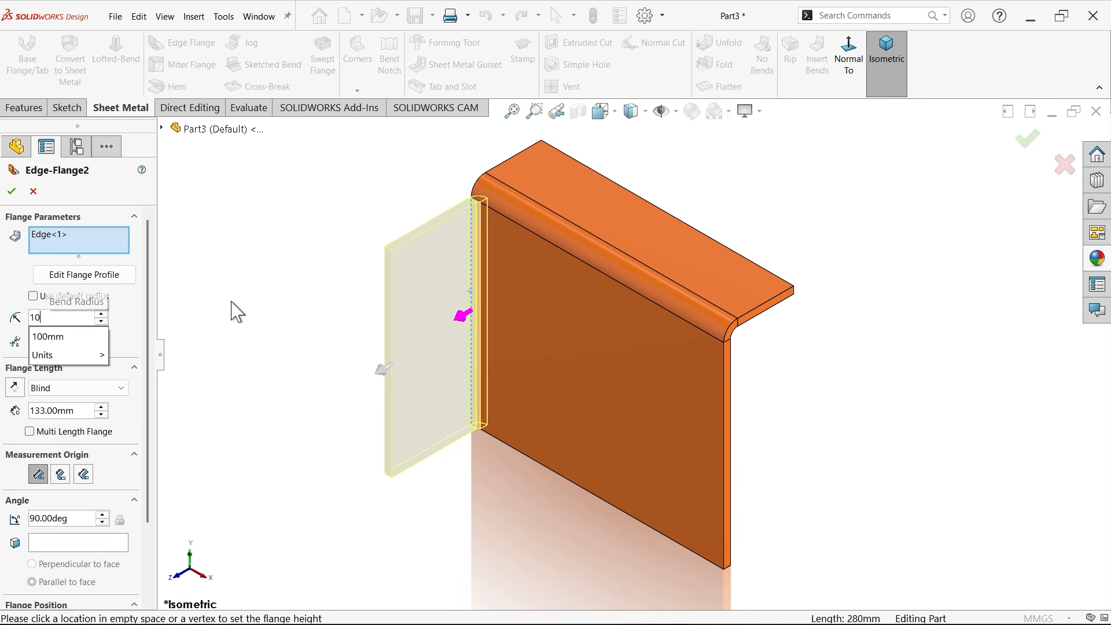
pyautogui.press('Return')
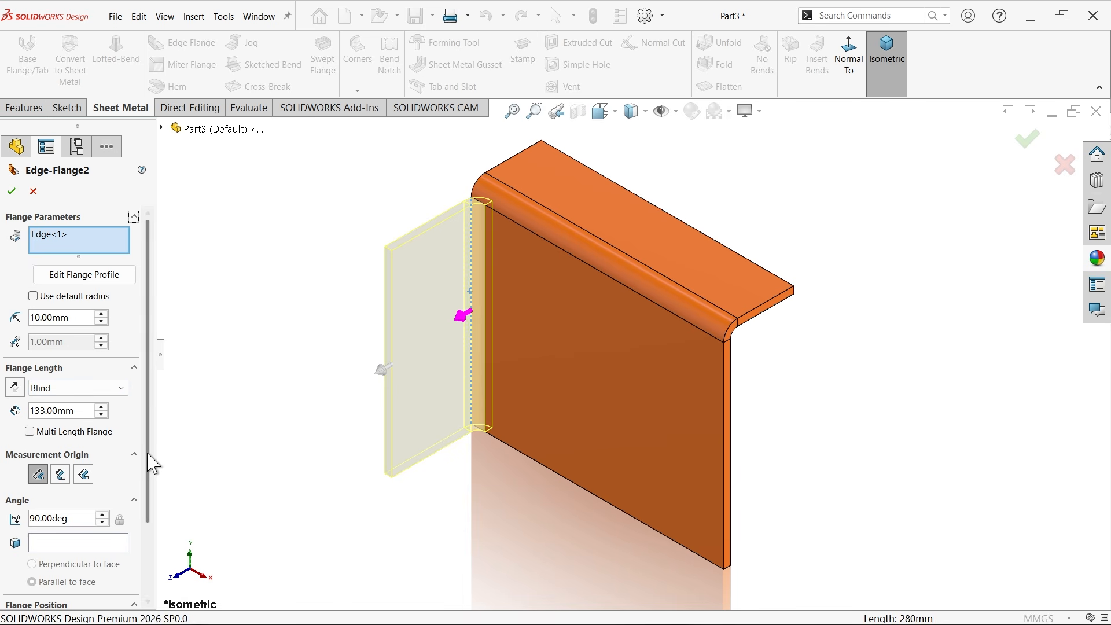
pyautogui.moveTo(149, 461); pyautogui.dragTo(149, 510)
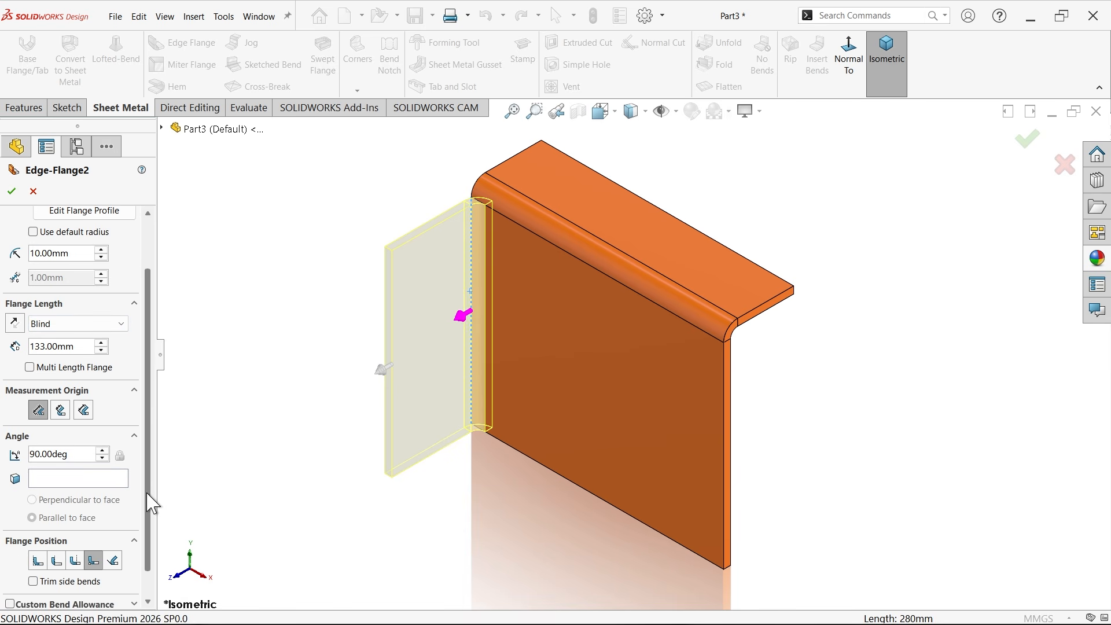
pyautogui.click(76, 561)
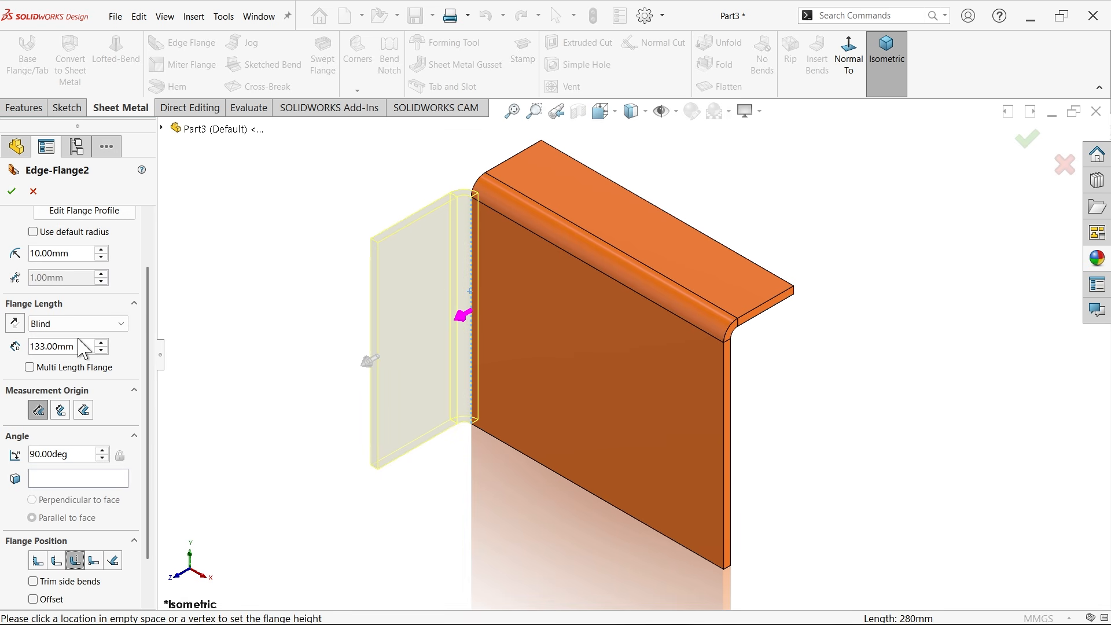
# Edit the side flange's profile sketch, pulling both end lines inward, the one near the existing bend by about 40 mm
pyautogui.click(100, 212)
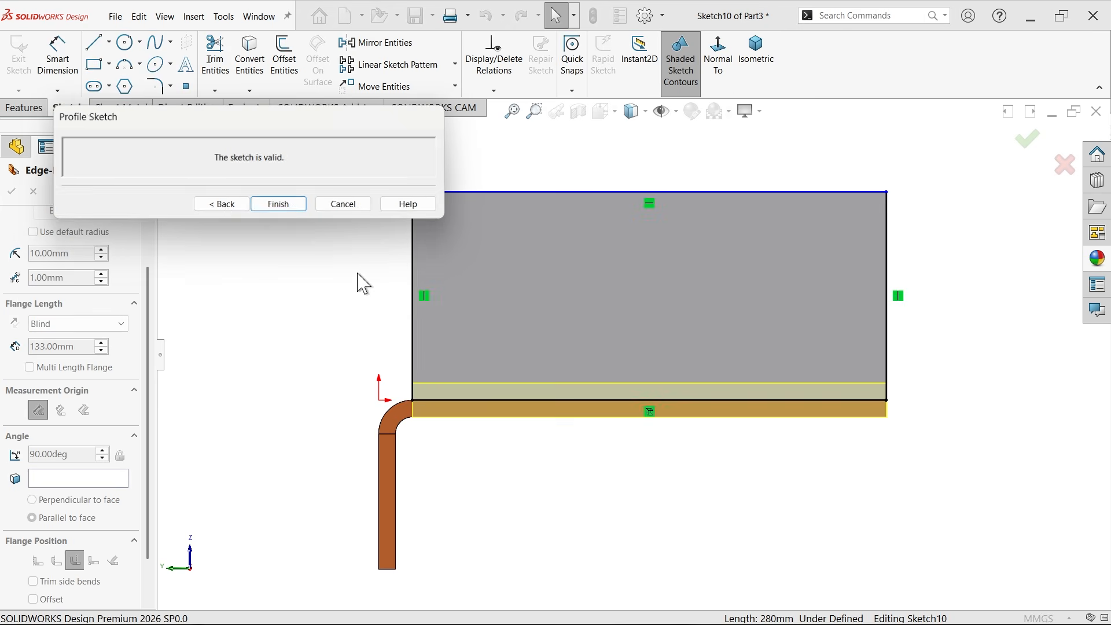
pyautogui.moveTo(481, 323); pyautogui.dragTo(481, 323)
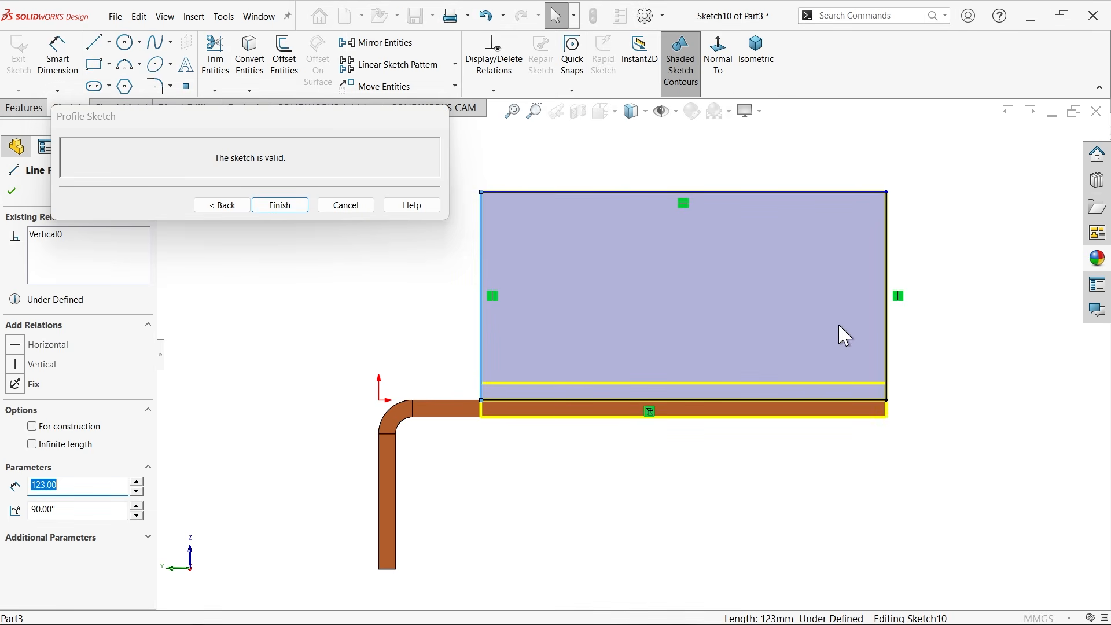
pyautogui.moveTo(891, 346); pyautogui.dragTo(829, 342)
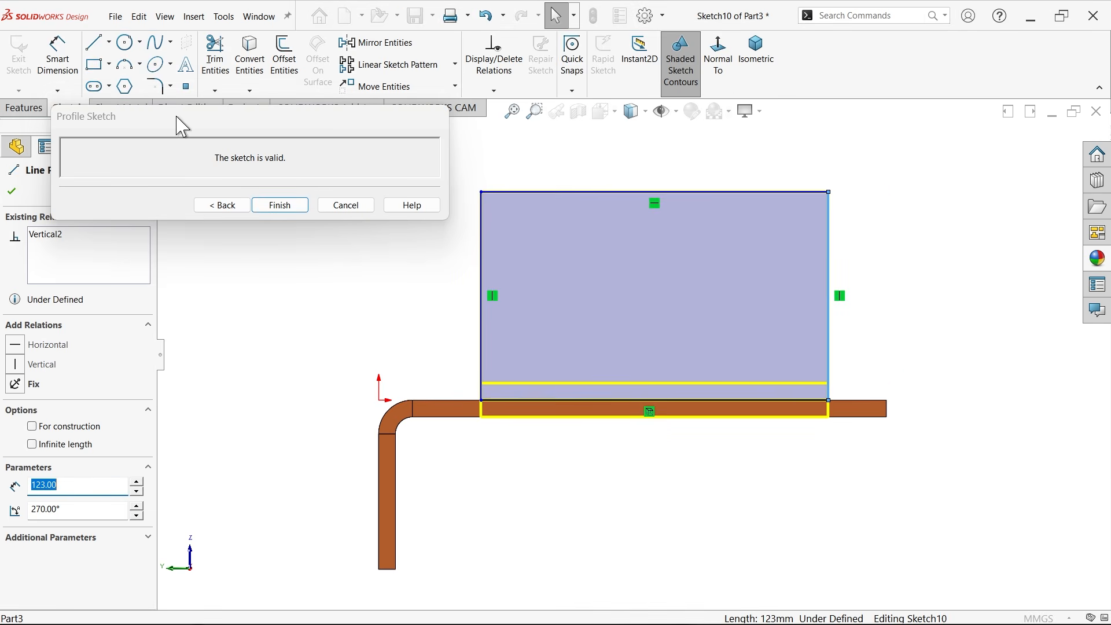
# Dimension the profile's end line at 40 mm from the edge of the existing bend
pyautogui.click(58, 58)
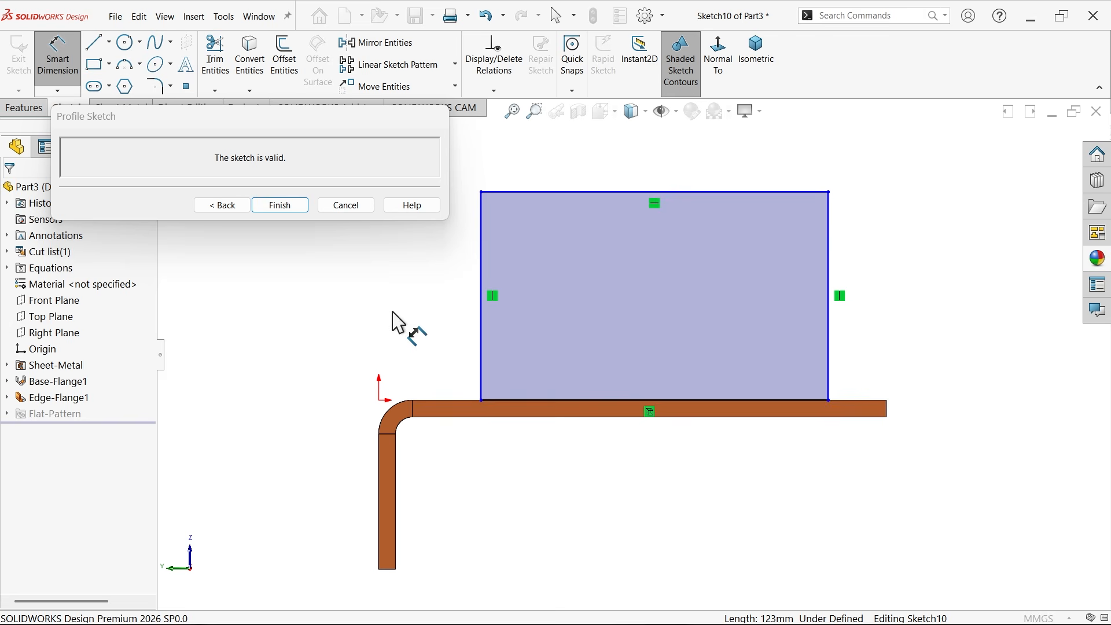
pyautogui.click(483, 356)
pyautogui.click(413, 412)
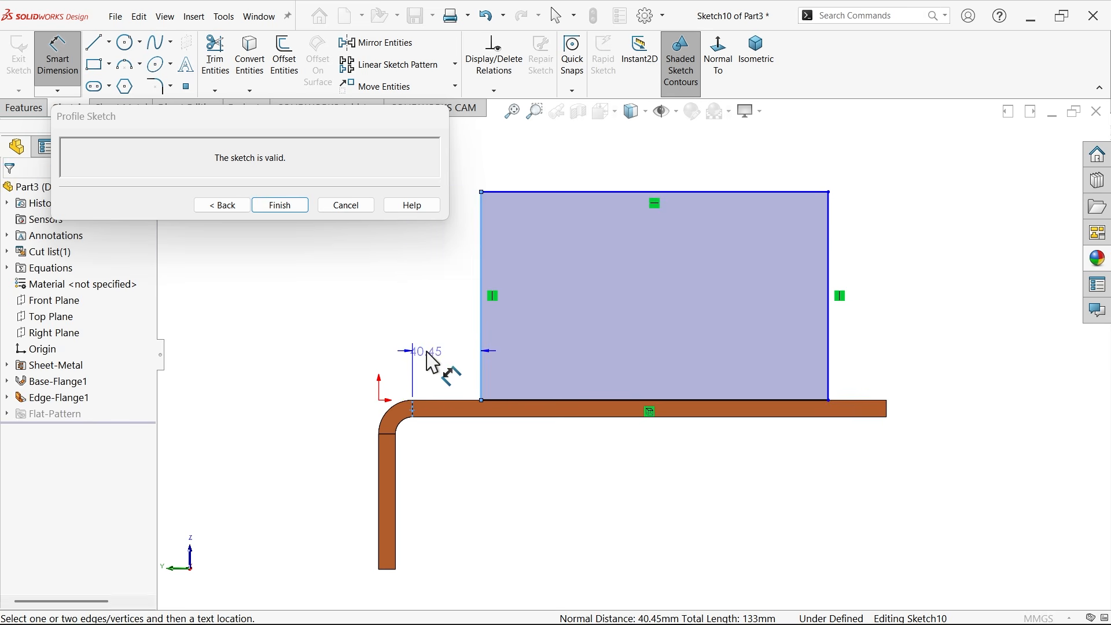
pyautogui.click(430, 356)
pyautogui.write('40')
pyautogui.press('Return')
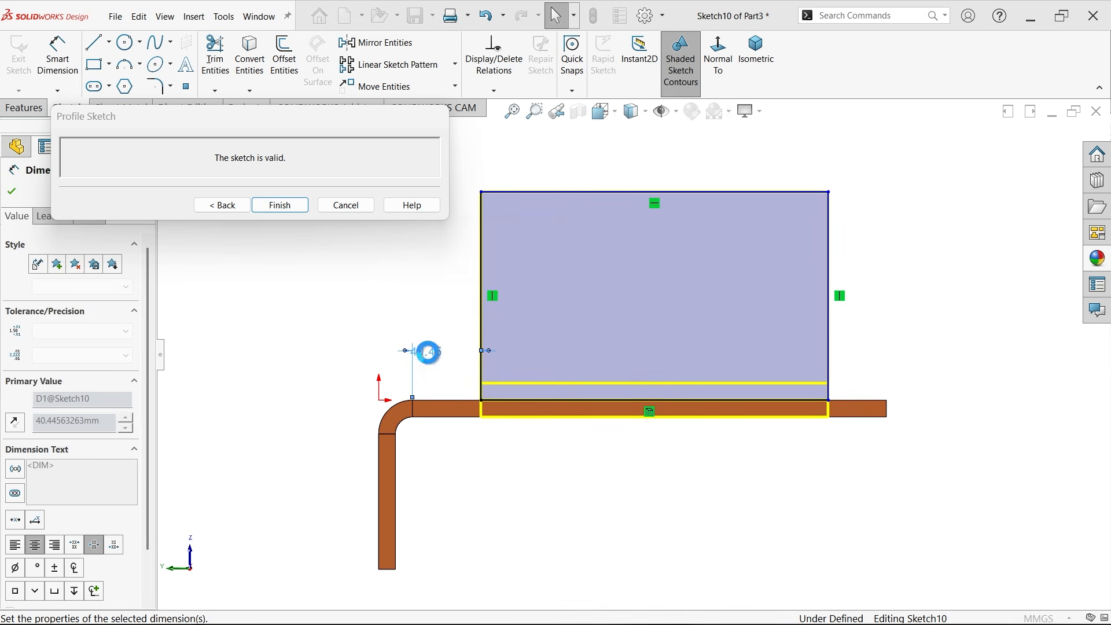
# Dimension the profile's other end line at 40 mm from the free end of the front flange
pyautogui.click(829, 364)
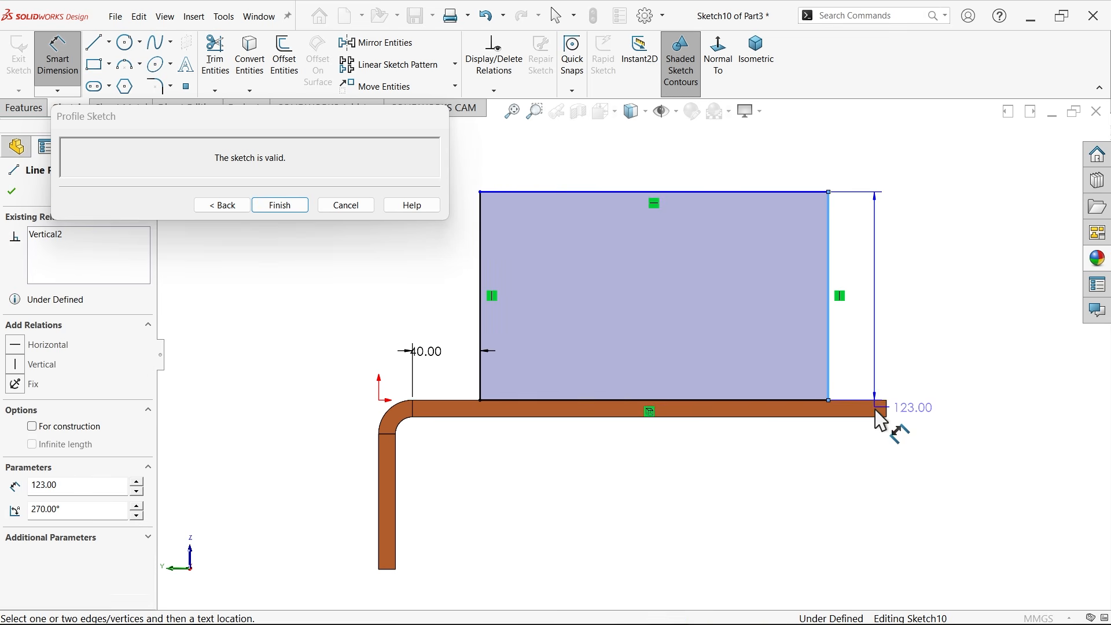
pyautogui.click(885, 413)
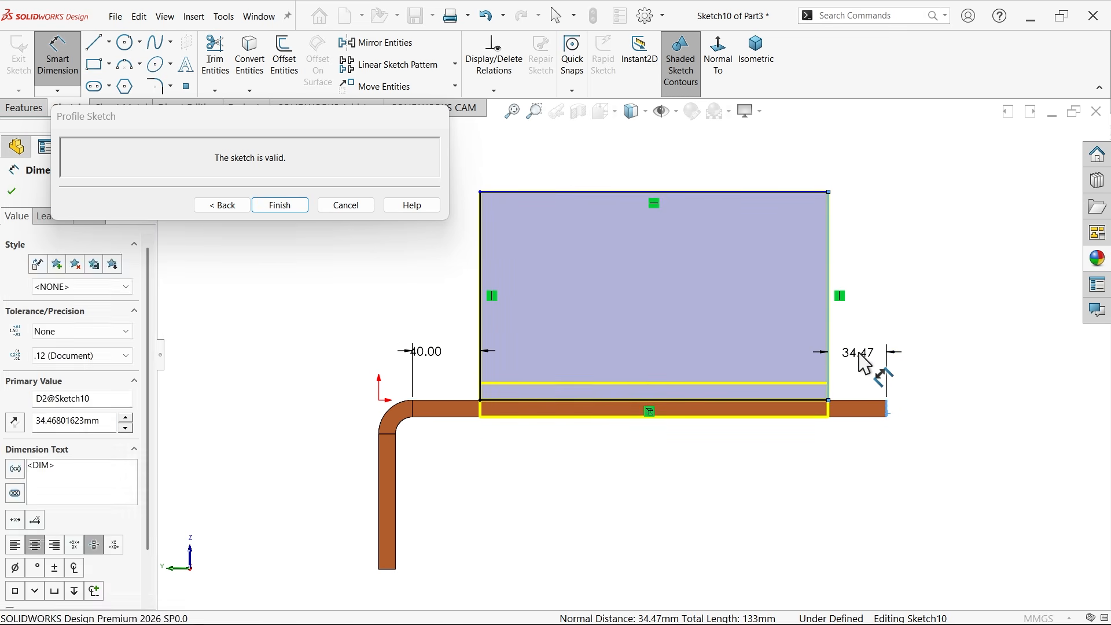
pyautogui.click(860, 355)
pyautogui.write('40')
pyautogui.press('Return')
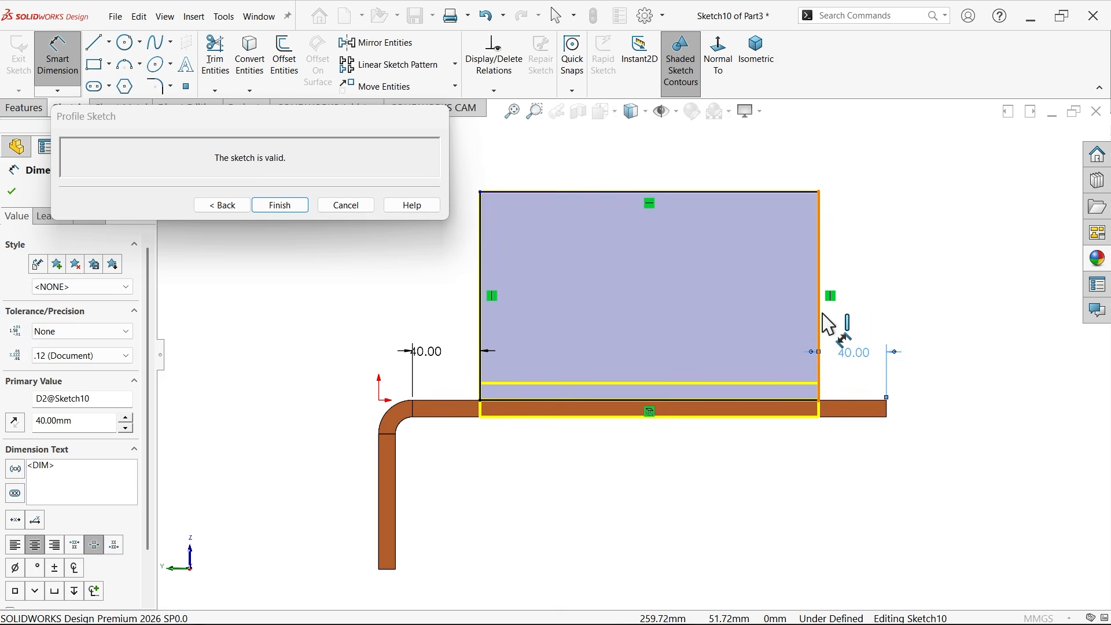
# Dimension the height of the side flange's profile at 80 mm
pyautogui.click(821, 315)
pyautogui.click(930, 315)
pyautogui.write('8')
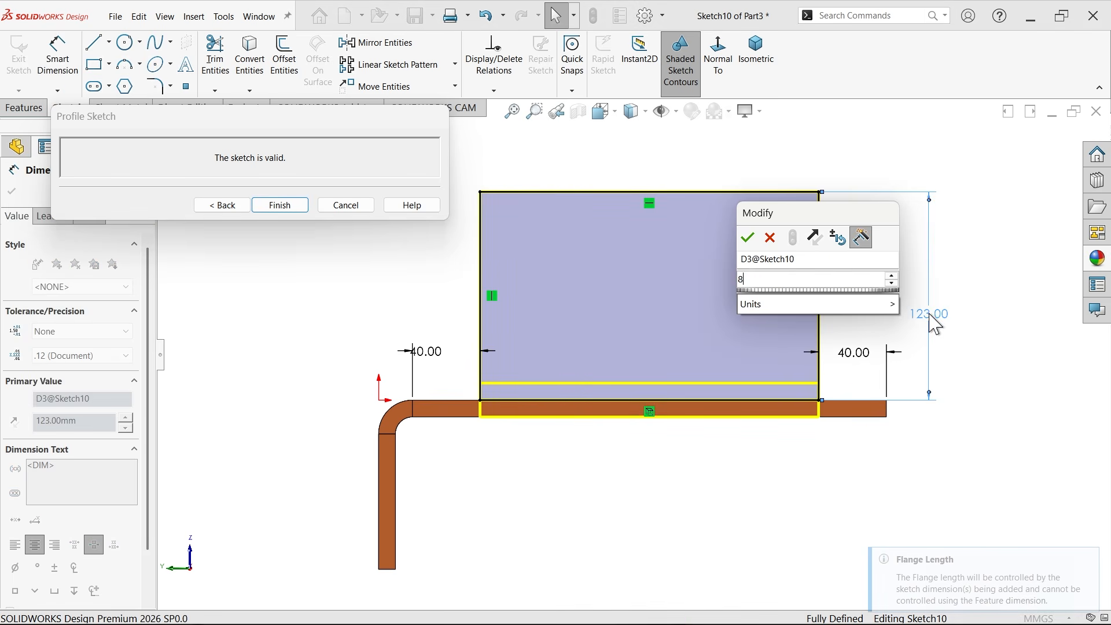
pyautogui.write('0')
pyautogui.press('Return')
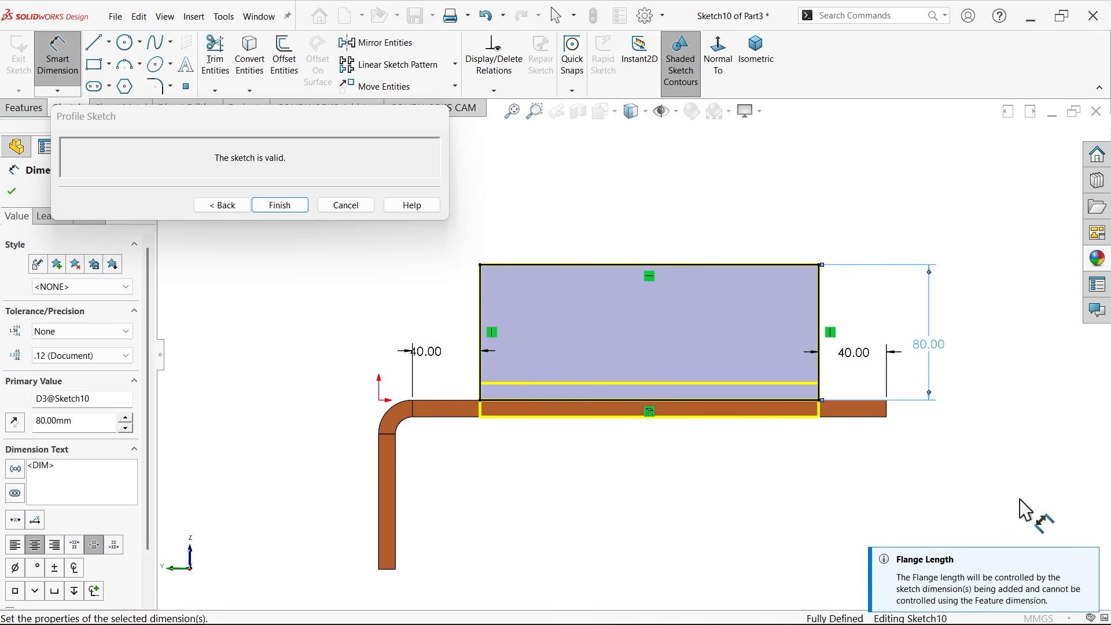
pyautogui.click(1090, 563)
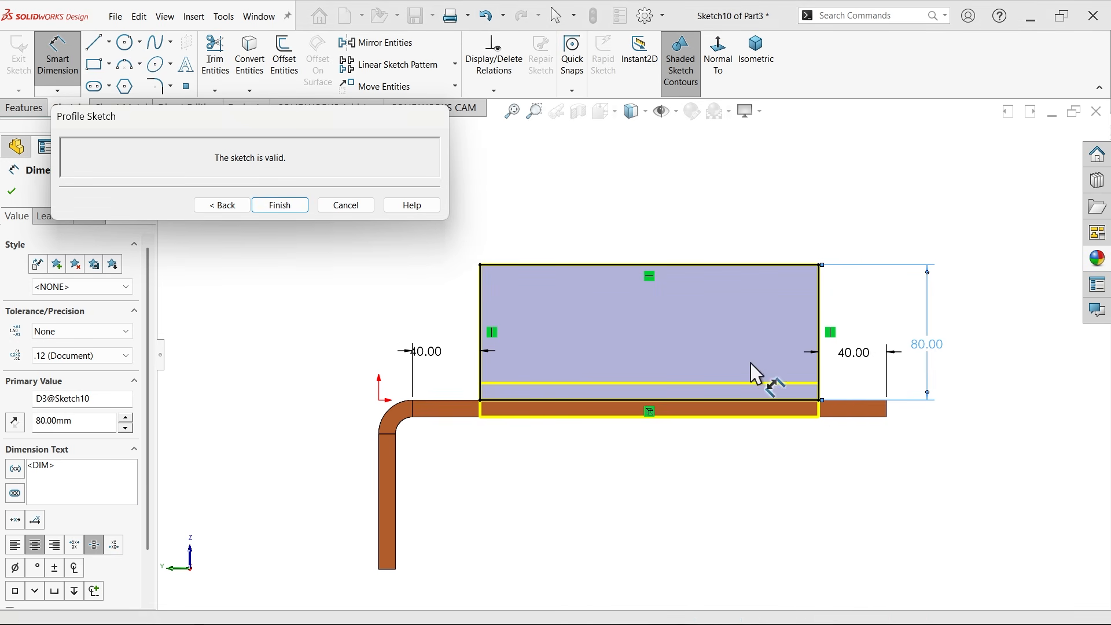
# Return from the profile sketch to the flange settings, set the flange position to Bend Outside and accept the side flange
pyautogui.click(220, 206)
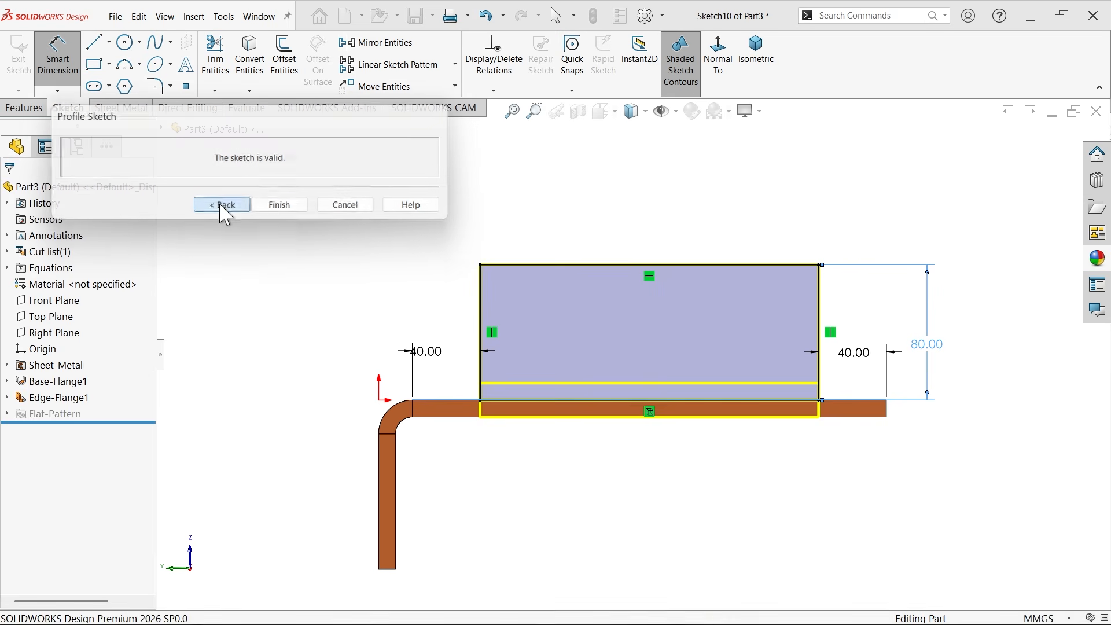
pyautogui.click(885, 63)
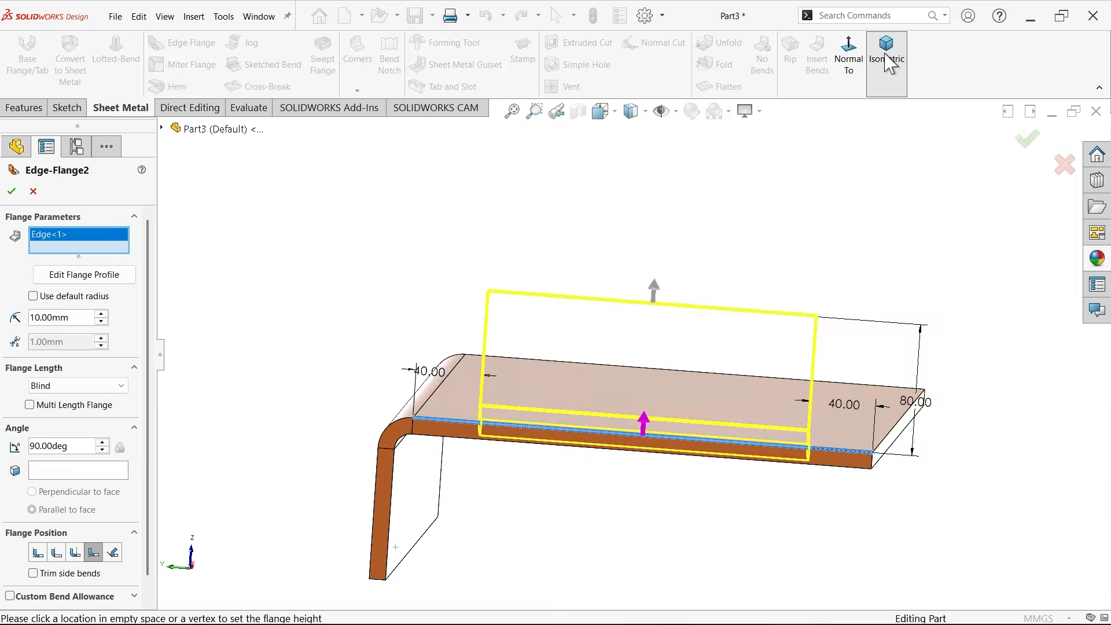
pyautogui.moveTo(548, 284)
pyautogui.mouseDown(button='middle')
pyautogui.moveTo(590, 290)
pyautogui.moveTo(557, 288)
pyautogui.mouseUp(button='middle')
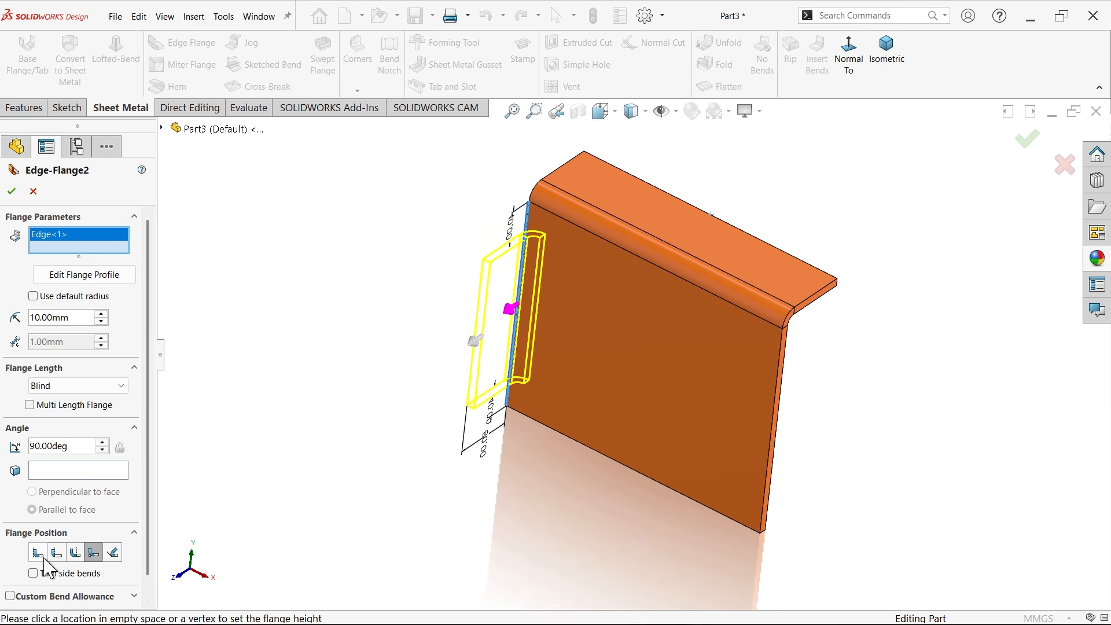
pyautogui.click(74, 553)
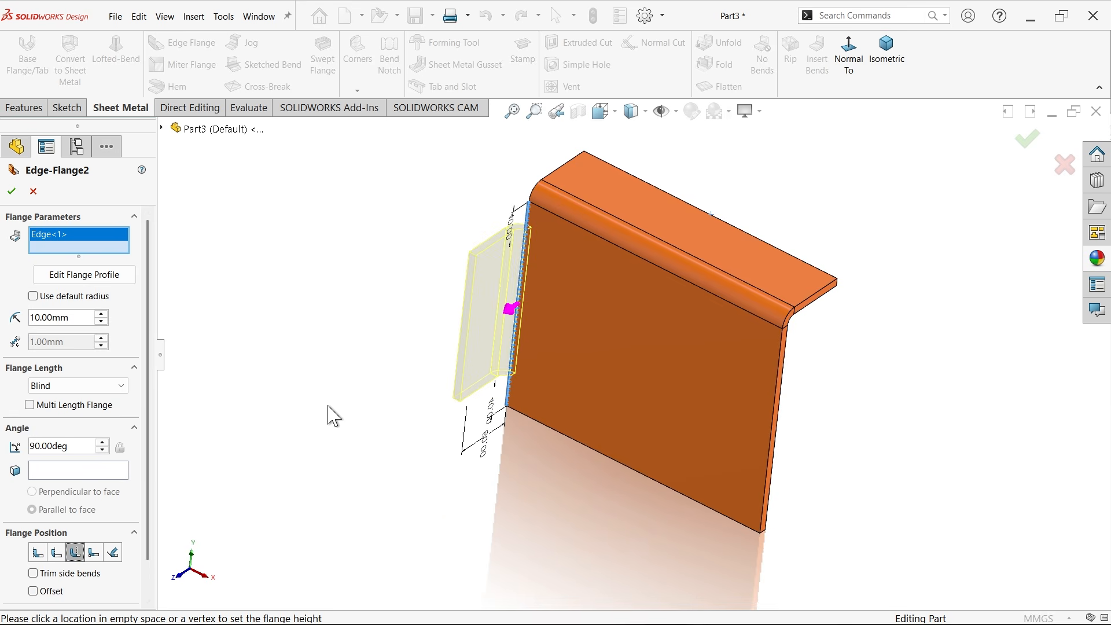
pyautogui.moveTo(328, 416); pyautogui.dragTo(304, 386, button='middle')
pyautogui.click(10, 193)
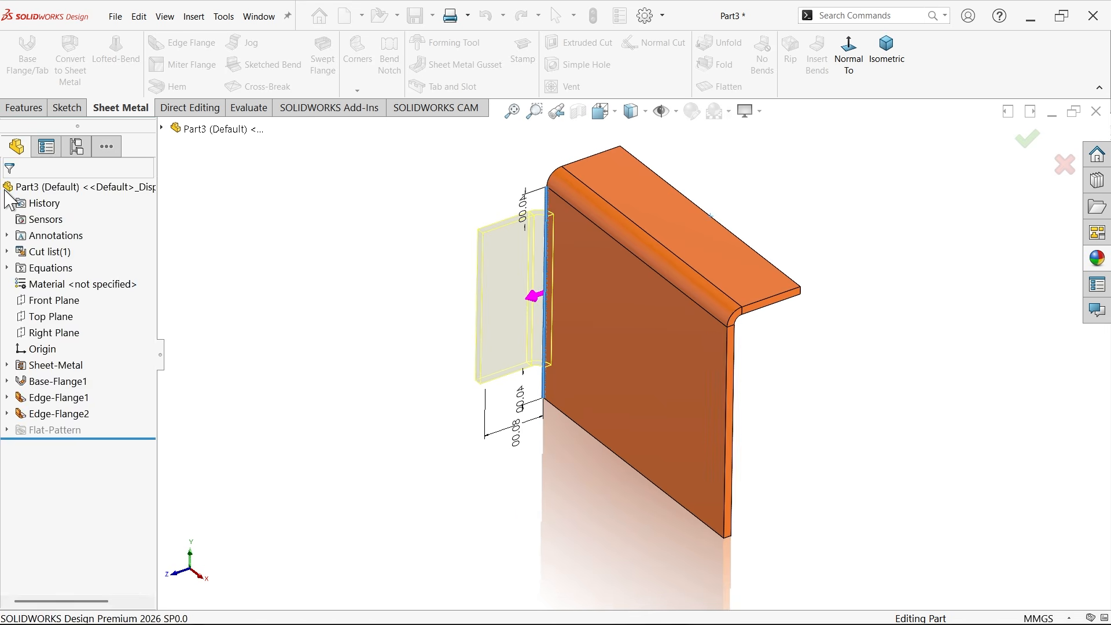
# On the side flange's flat face, sketch a vertical centerline spanning its 200 mm height, about 32 mm from the free edge
pyautogui.scroll(-3, 564, 262)
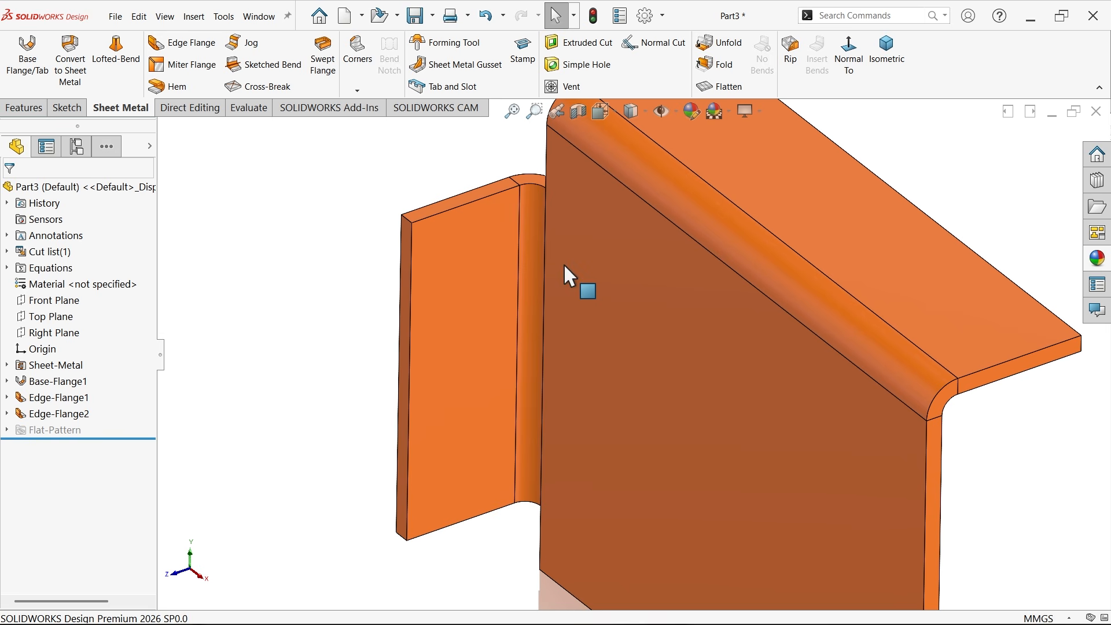
pyautogui.click(470, 327)
pyautogui.click(517, 281)
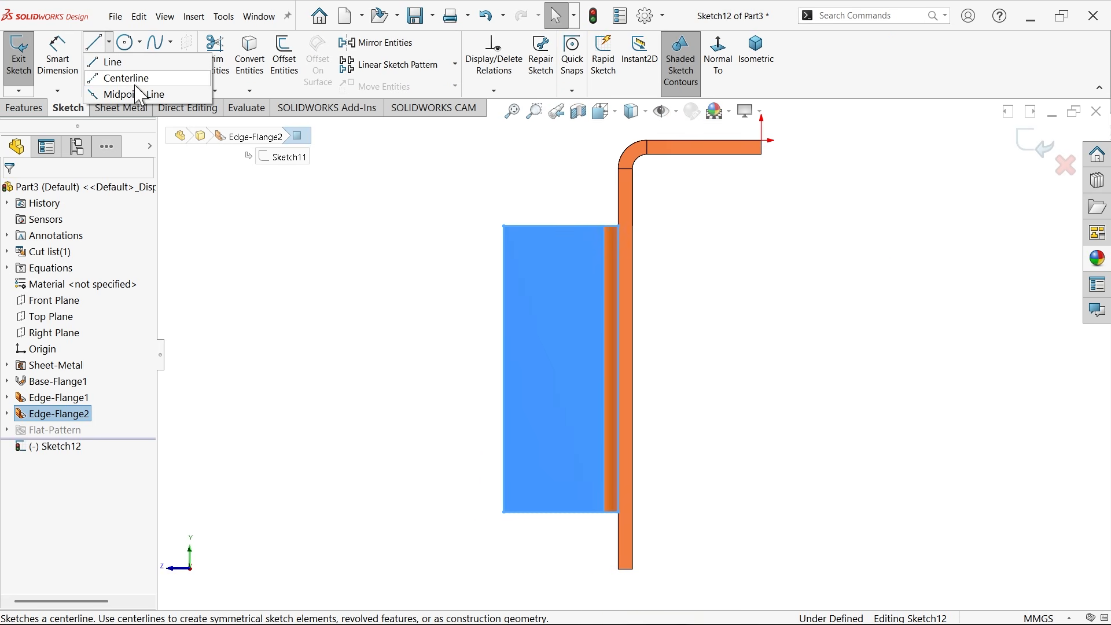
pyautogui.click(124, 78)
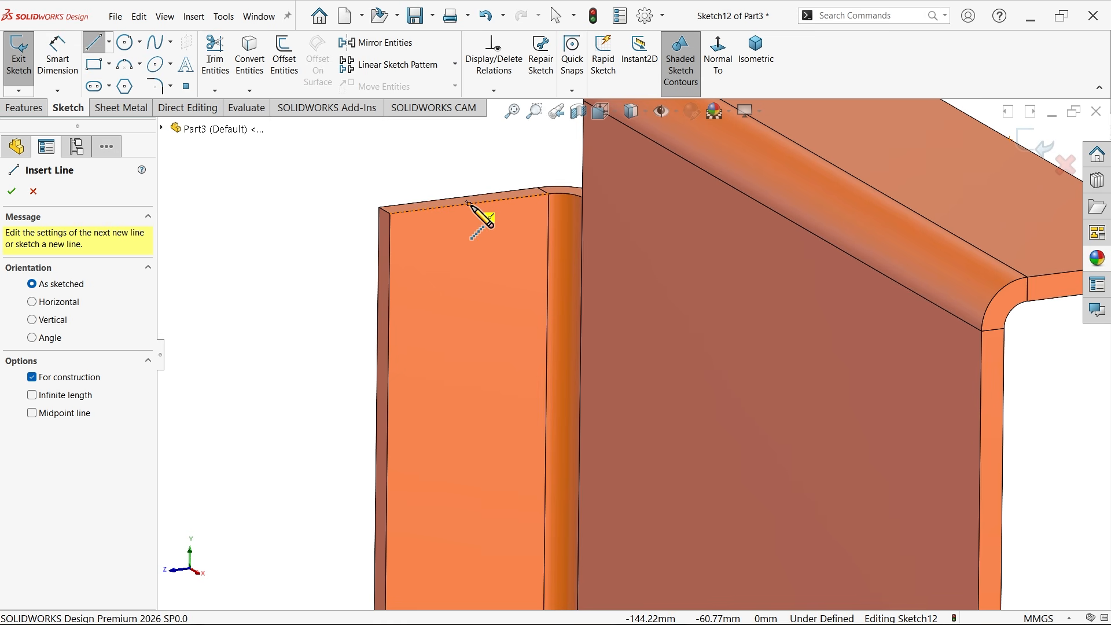
pyautogui.click(468, 205)
pyautogui.scroll(4, 491, 272)
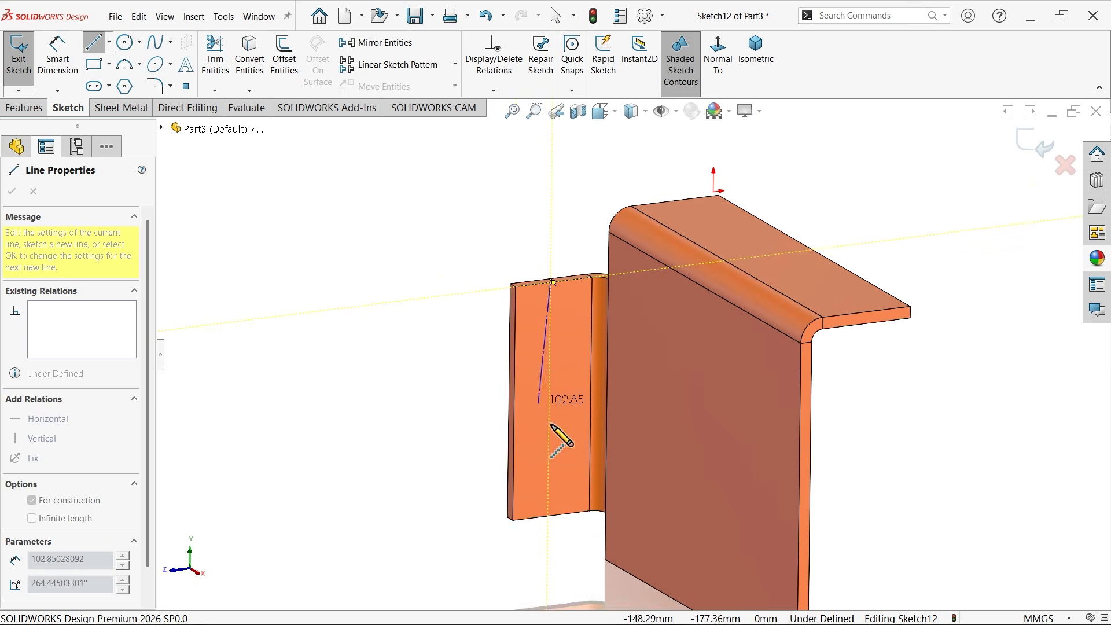
pyautogui.scroll(-5, 549, 504)
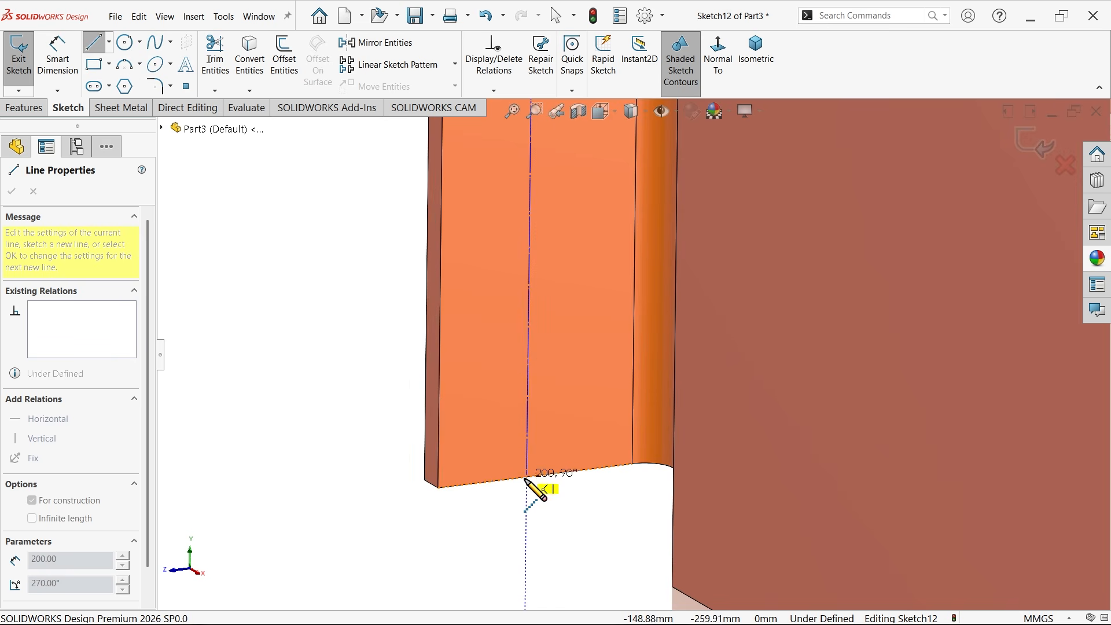
pyautogui.click(527, 477)
pyautogui.rightClick(490, 422)
pyautogui.click(523, 426)
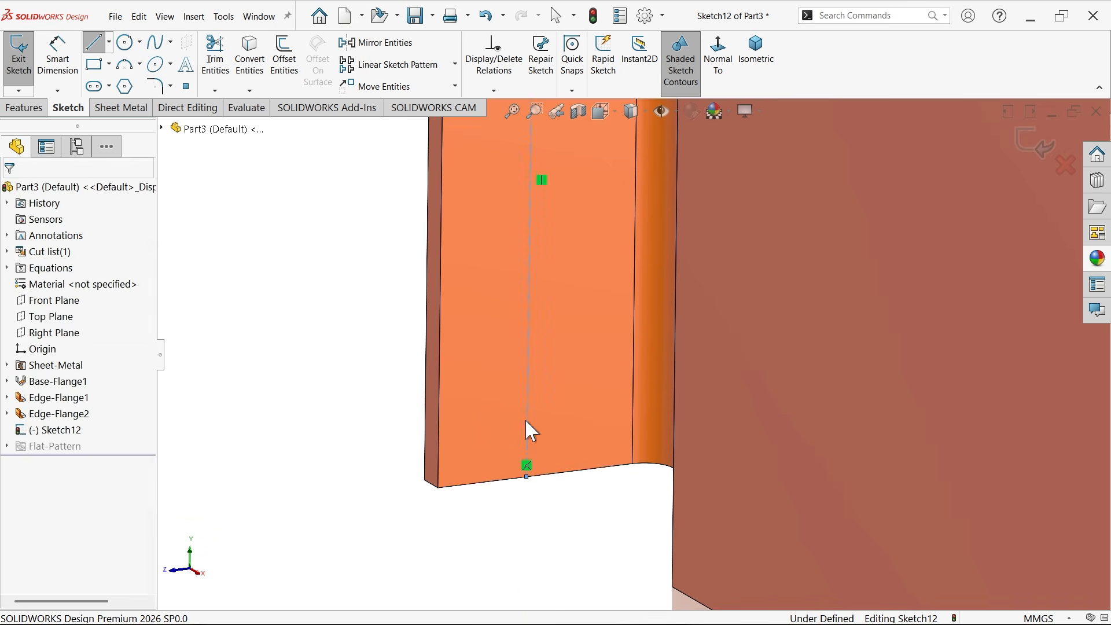
# Sketch two circles centered on the centerline, the upper about 11 mm and the lower about 15 mm in radius
pyautogui.click(756, 64)
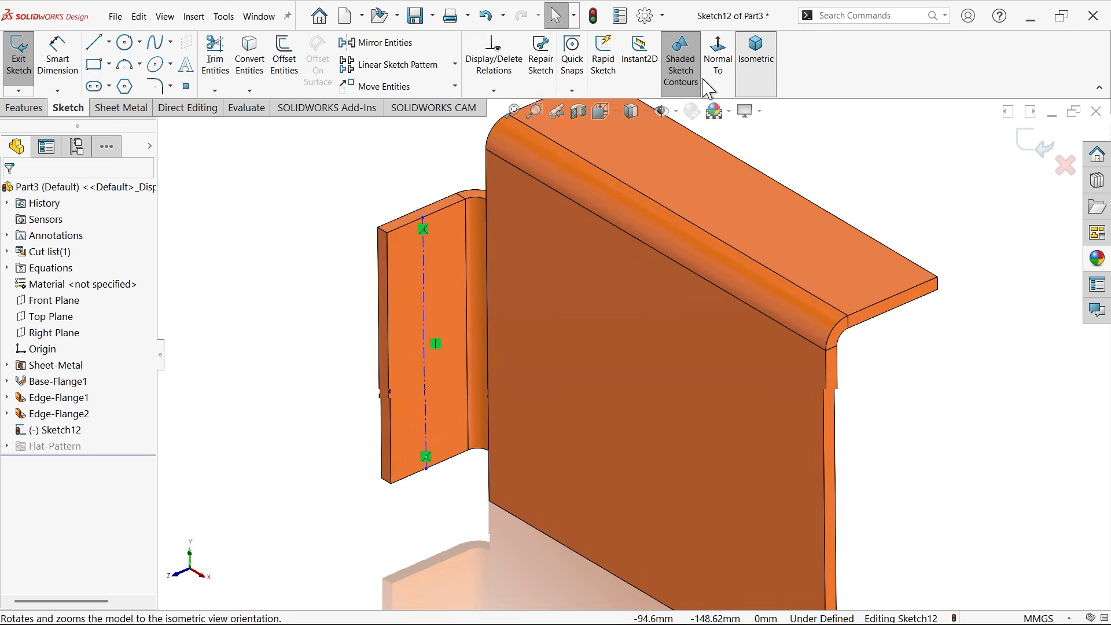
pyautogui.click(719, 77)
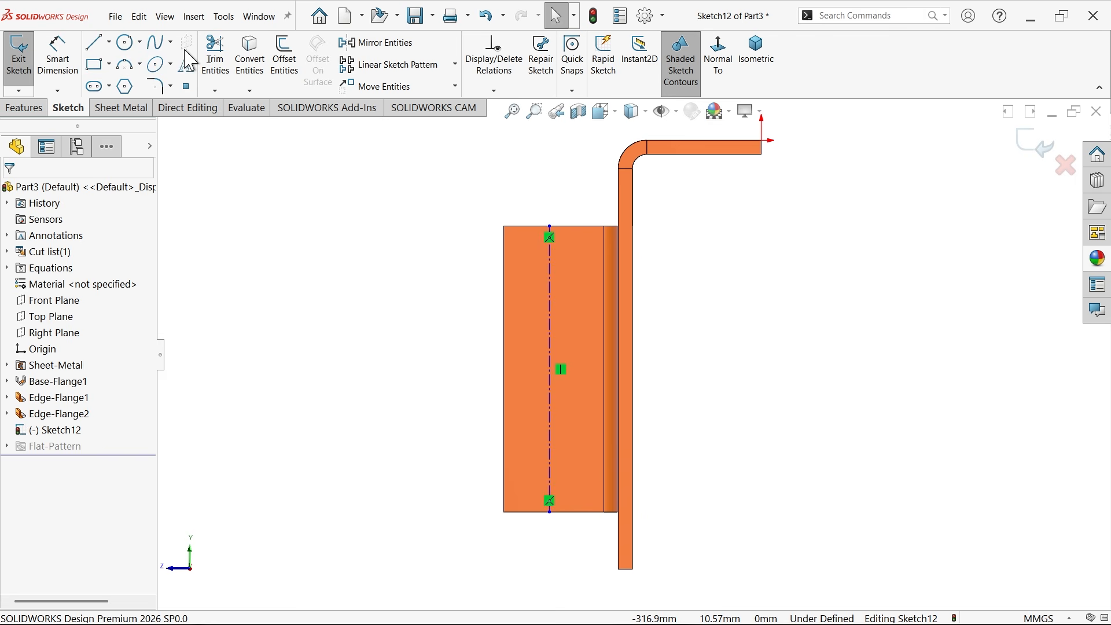
pyautogui.click(125, 43)
pyautogui.scroll(-2, 556, 377)
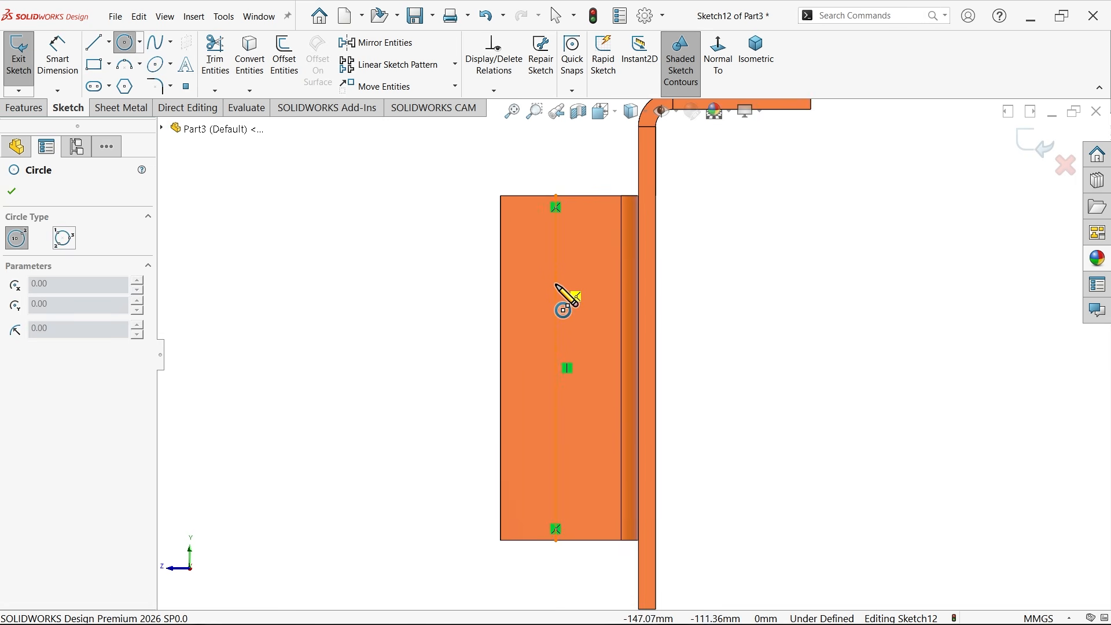
pyautogui.moveTo(556, 282); pyautogui.dragTo(574, 294)
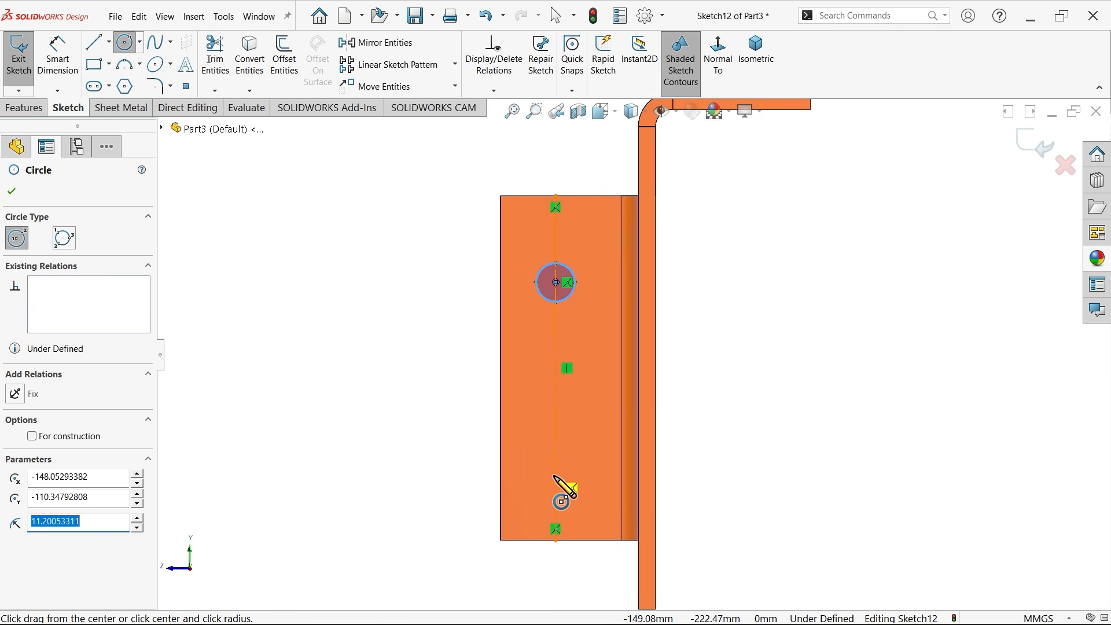
pyautogui.moveTo(555, 476)
pyautogui.mouseDown()
pyautogui.moveTo(590, 489)
pyautogui.moveTo(580, 485)
pyautogui.mouseUp()
pyautogui.rightClick(373, 320)
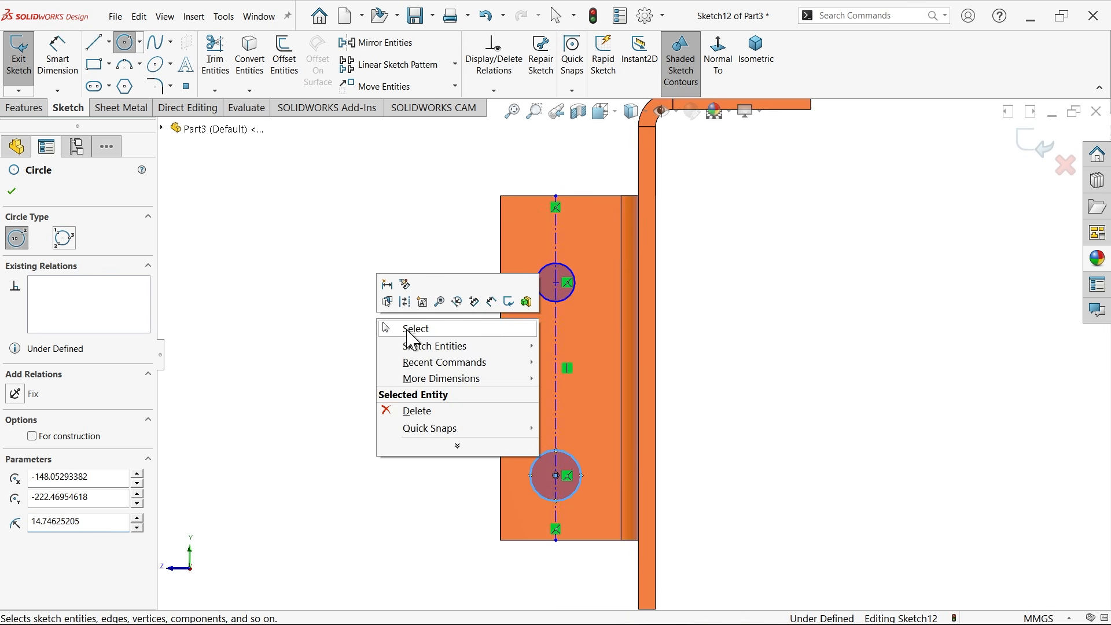
pyautogui.click(407, 329)
# Add an equal relation between the two circles
pyautogui.moveTo(607, 255); pyautogui.dragTo(594, 416)
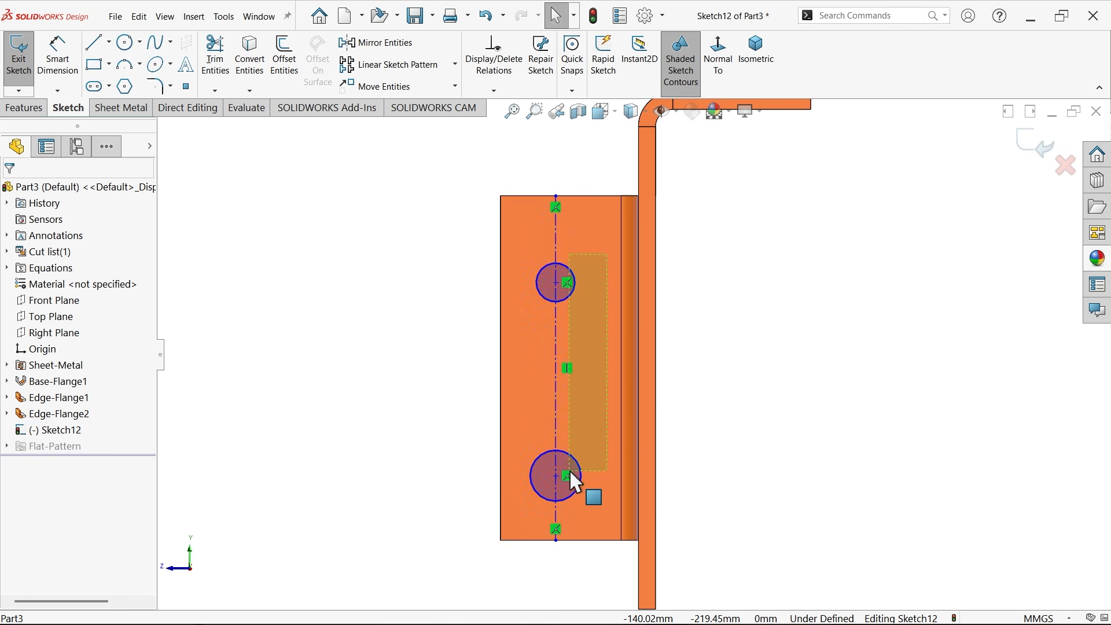
pyautogui.moveTo(570, 472); pyautogui.dragTo(570, 475)
pyautogui.click(655, 421)
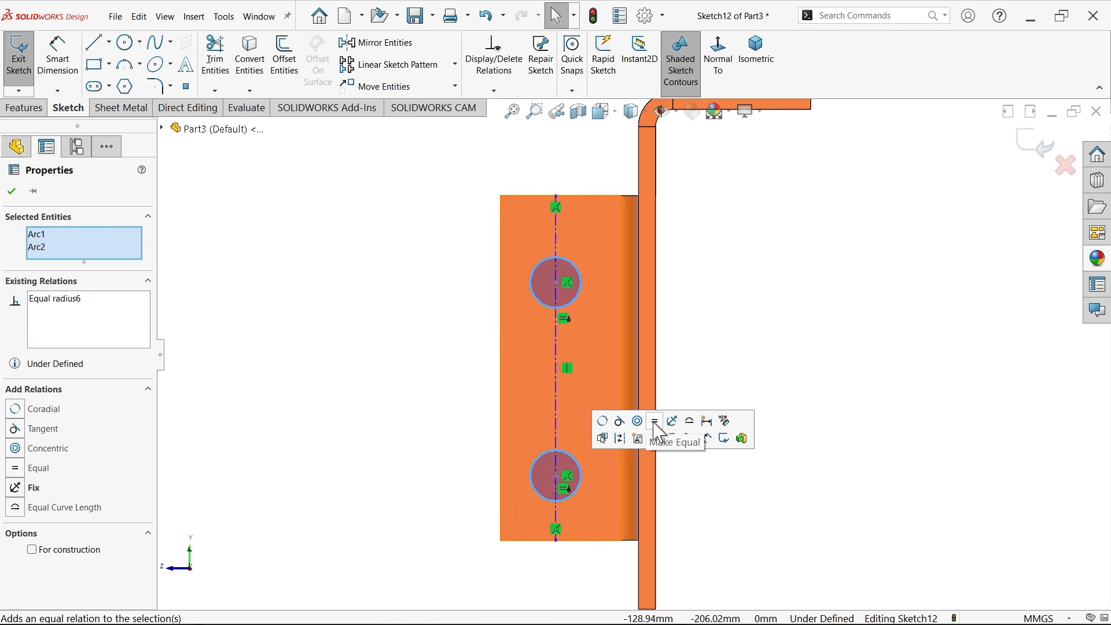
# Dimension the centerline at 35 mm from the side flange's free vertical edge
pyautogui.click(57, 58)
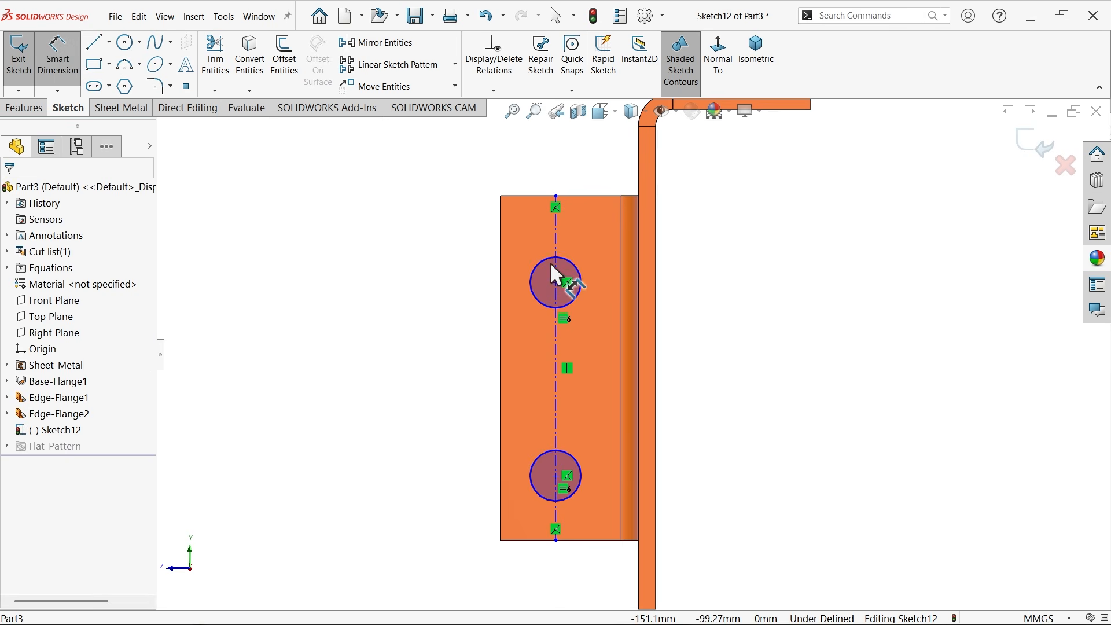
pyautogui.click(503, 269)
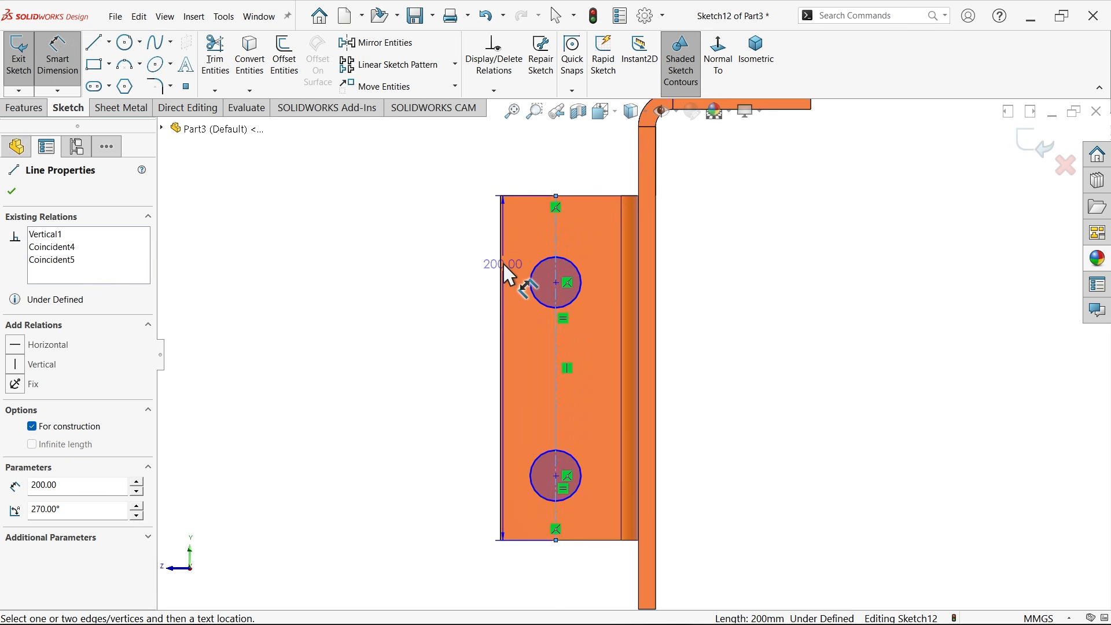
pyautogui.click(502, 225)
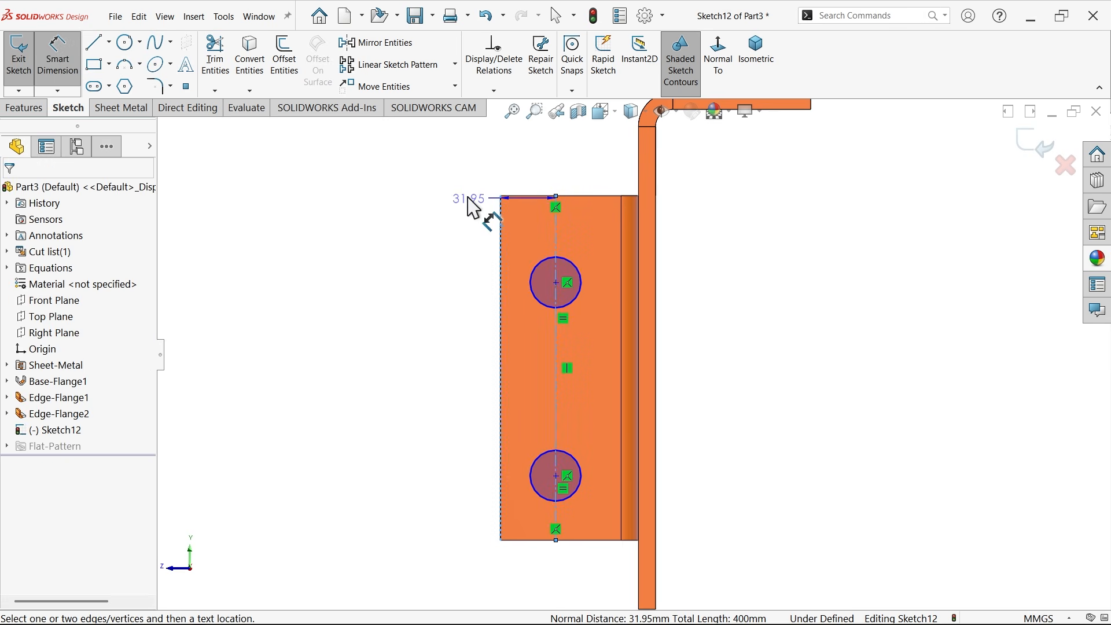
pyautogui.click(462, 175)
pyautogui.write('35')
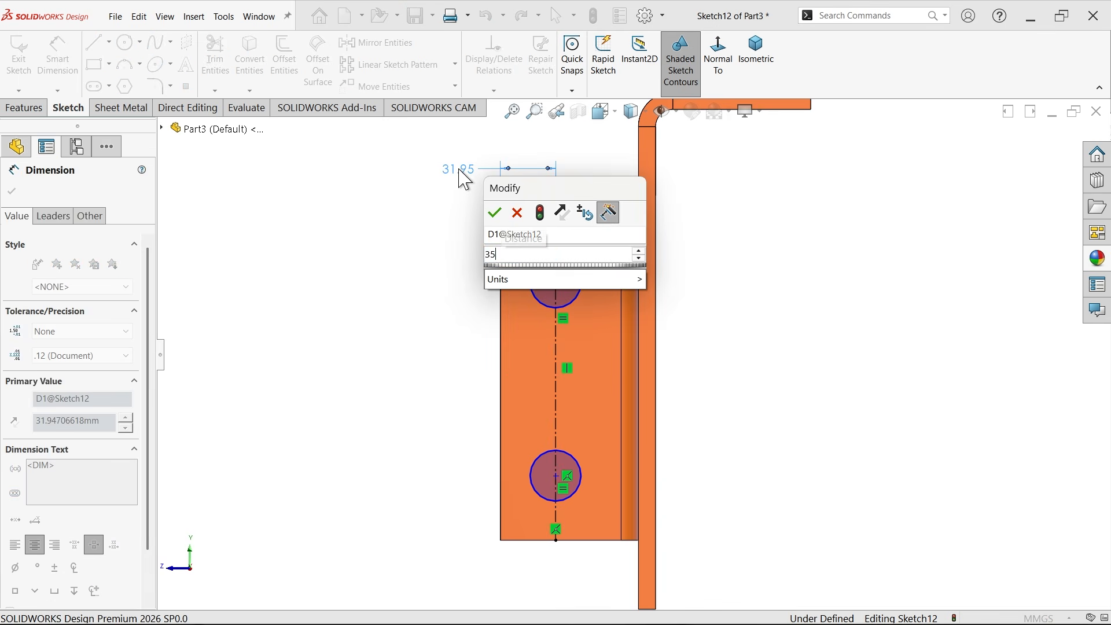
pyautogui.press('Return')
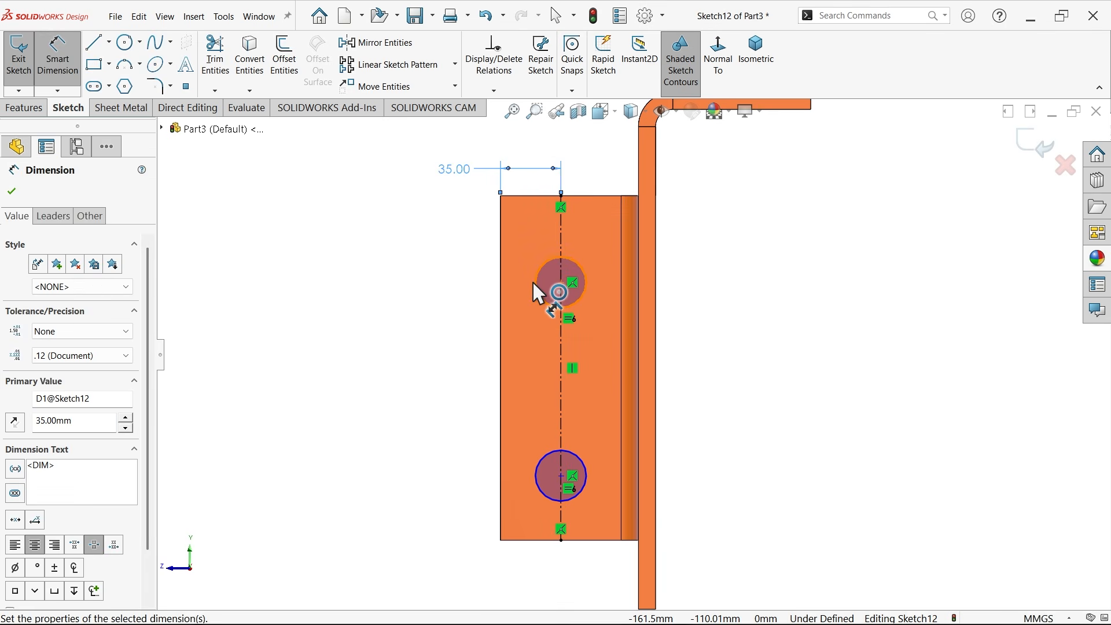
# Dimension the upper circle's diameter at 20 mm
pyautogui.click(534, 283)
pyautogui.click(415, 244)
pyautogui.write('20')
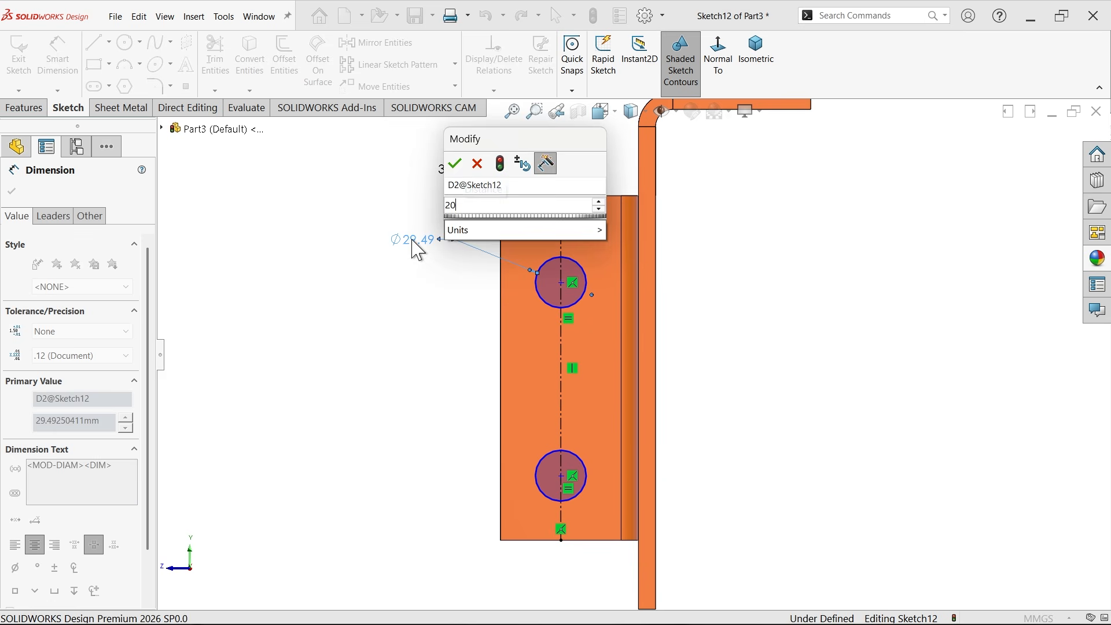
pyautogui.press('Return')
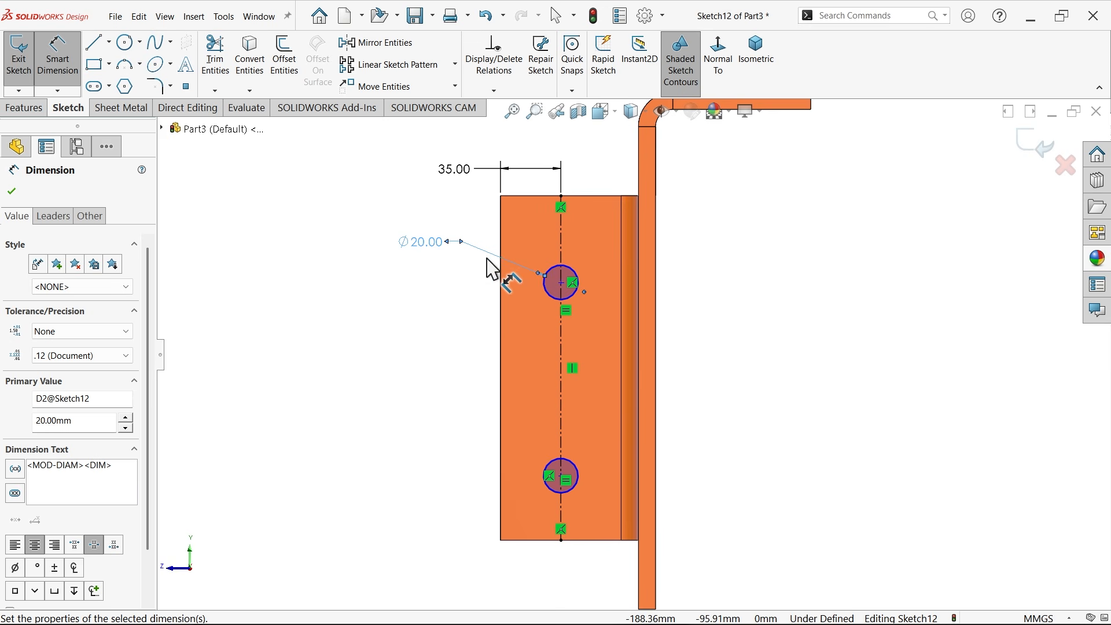
# Change the upper circle's diameter dimension to 30 mm
pyautogui.doubleClick(433, 253)
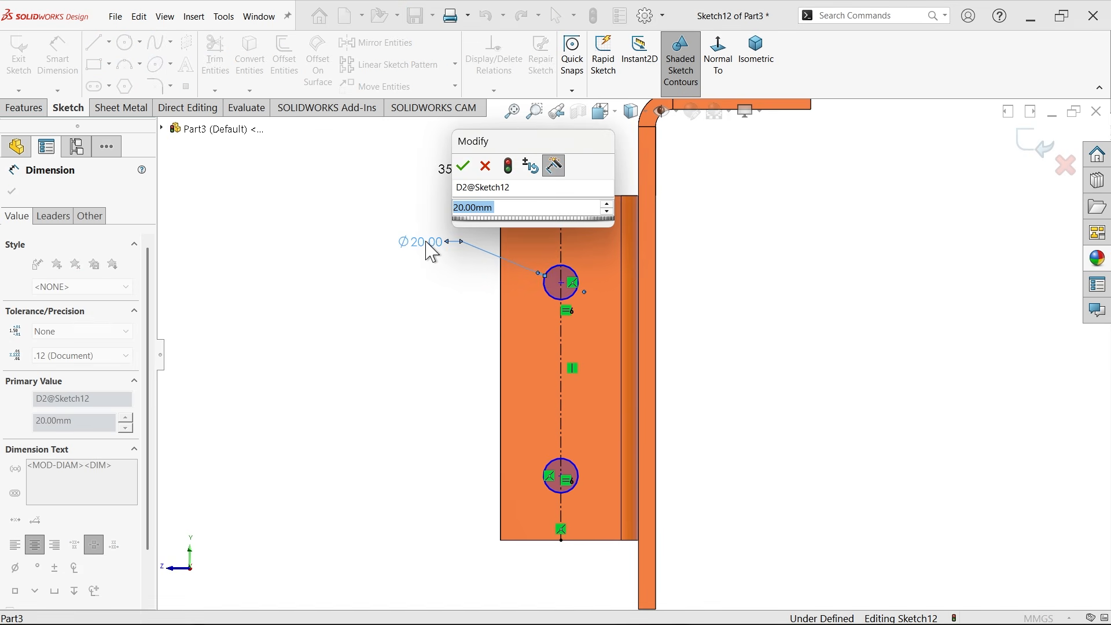
pyautogui.write('30')
pyautogui.press('Return')
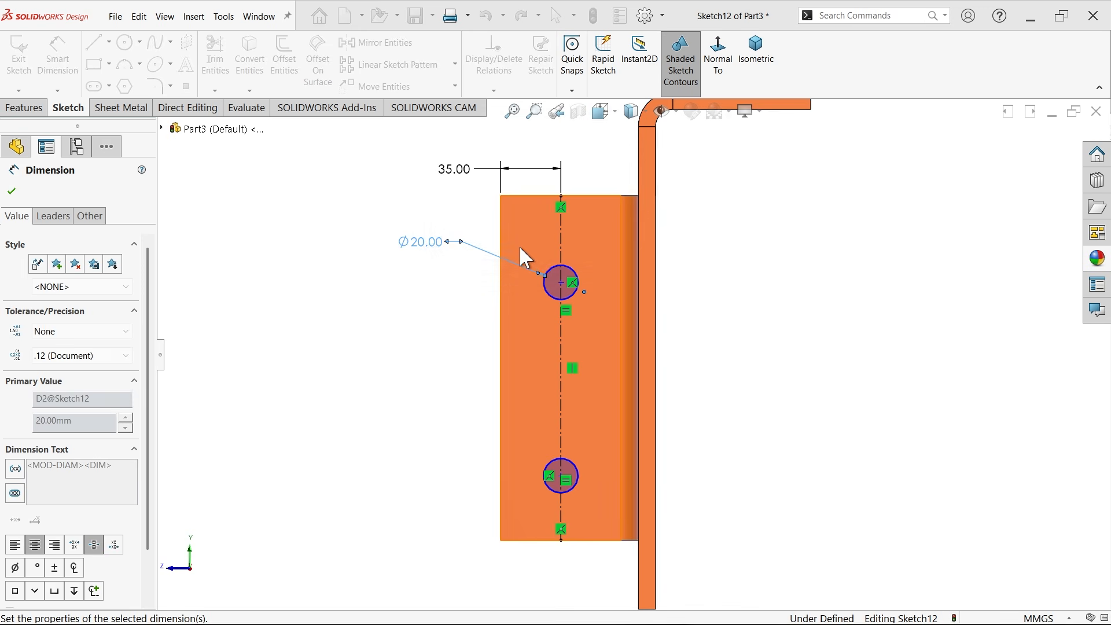
# Dimension the vertical distance between the two circle centres on the side flange at 100 mm
pyautogui.click(561, 282)
pyautogui.click(562, 476)
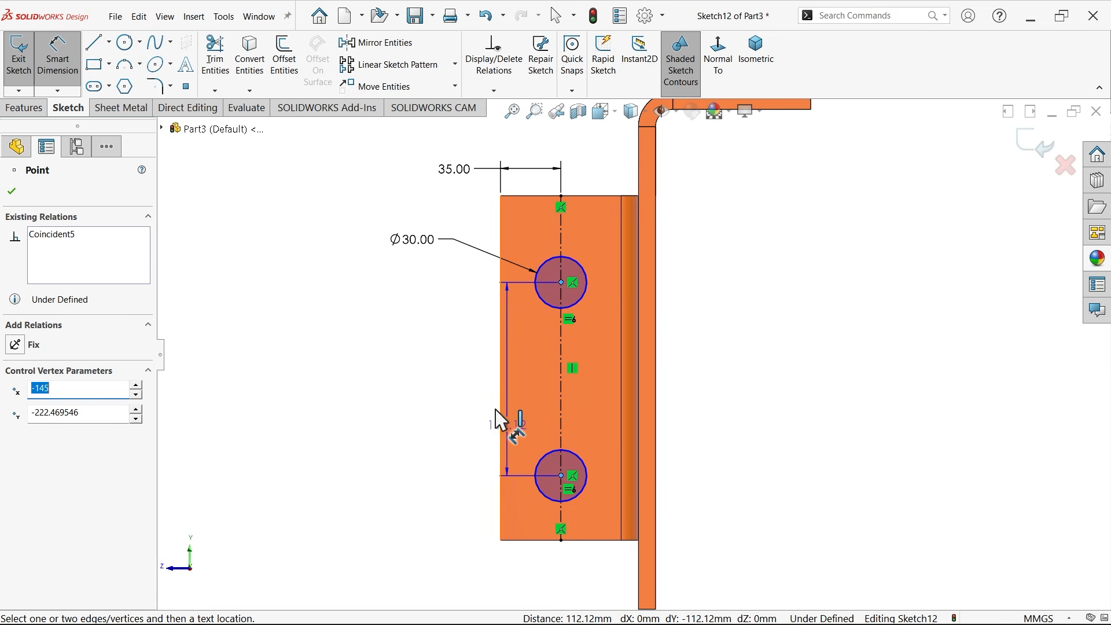
pyautogui.click(460, 370)
pyautogui.write('100')
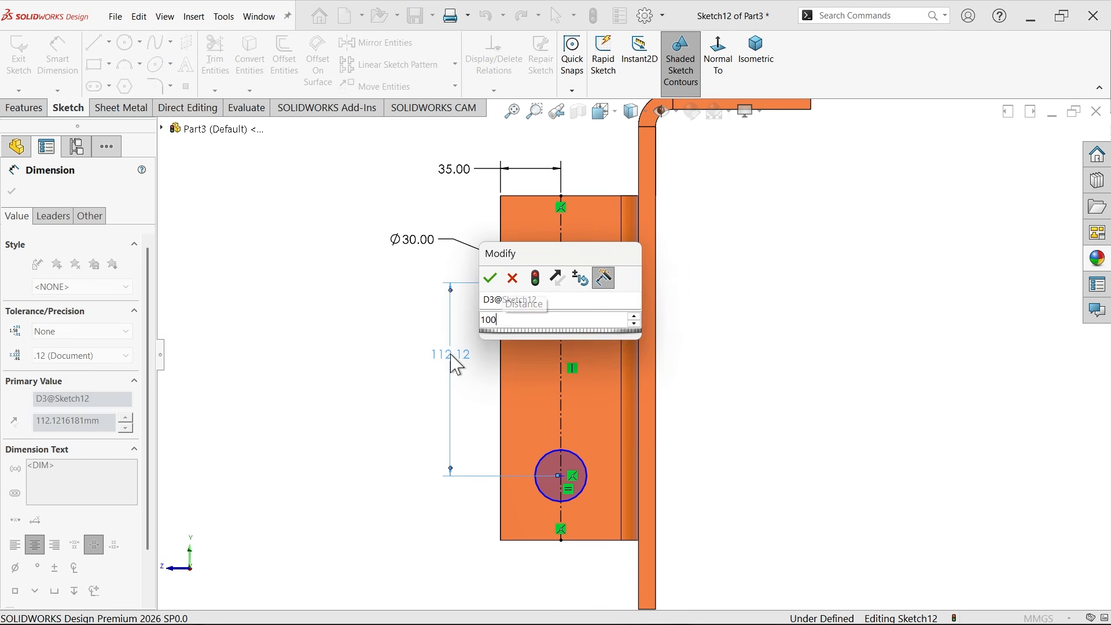
pyautogui.press('Return')
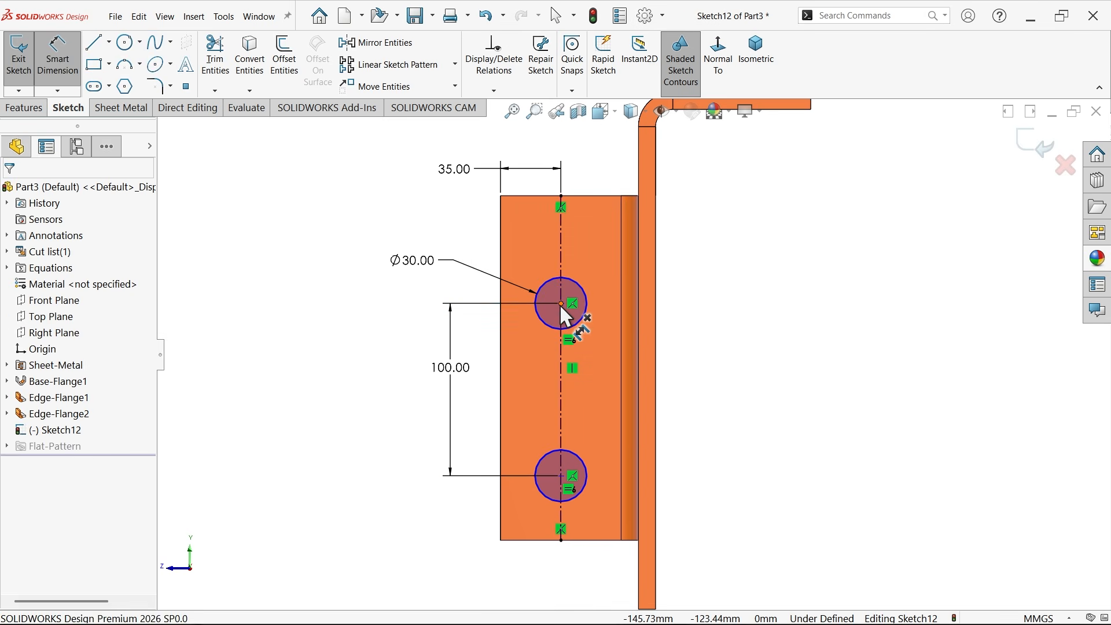
# Dimension the upper circle's centre 50 mm below the side flange's top edge and check the reference drawing
pyautogui.click(560, 304)
pyautogui.click(557, 196)
pyautogui.click(467, 233)
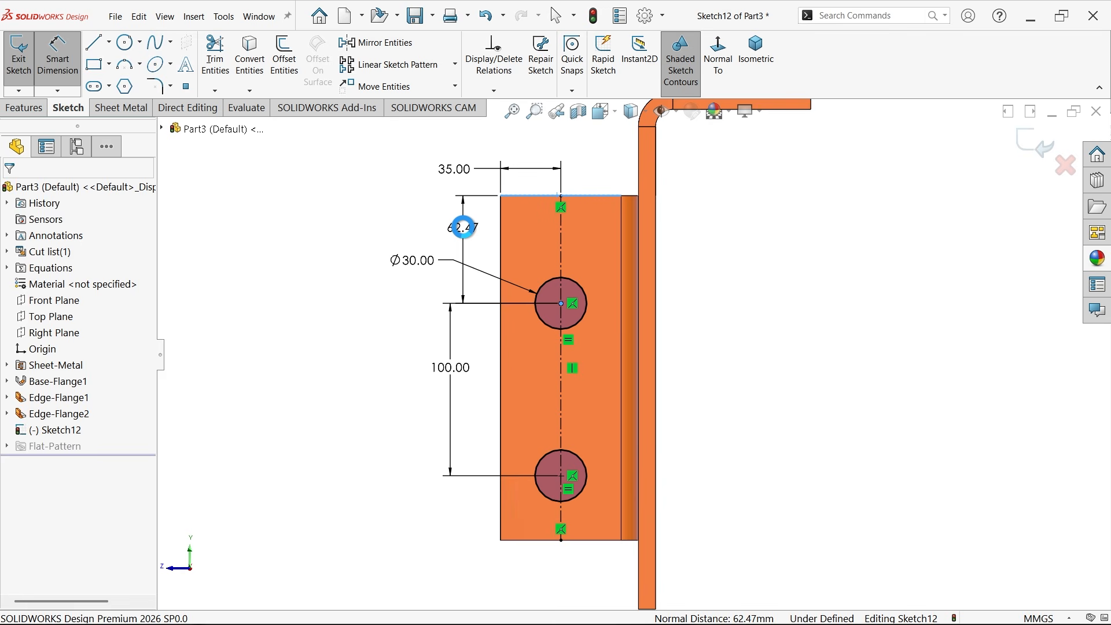
pyautogui.press('Return')
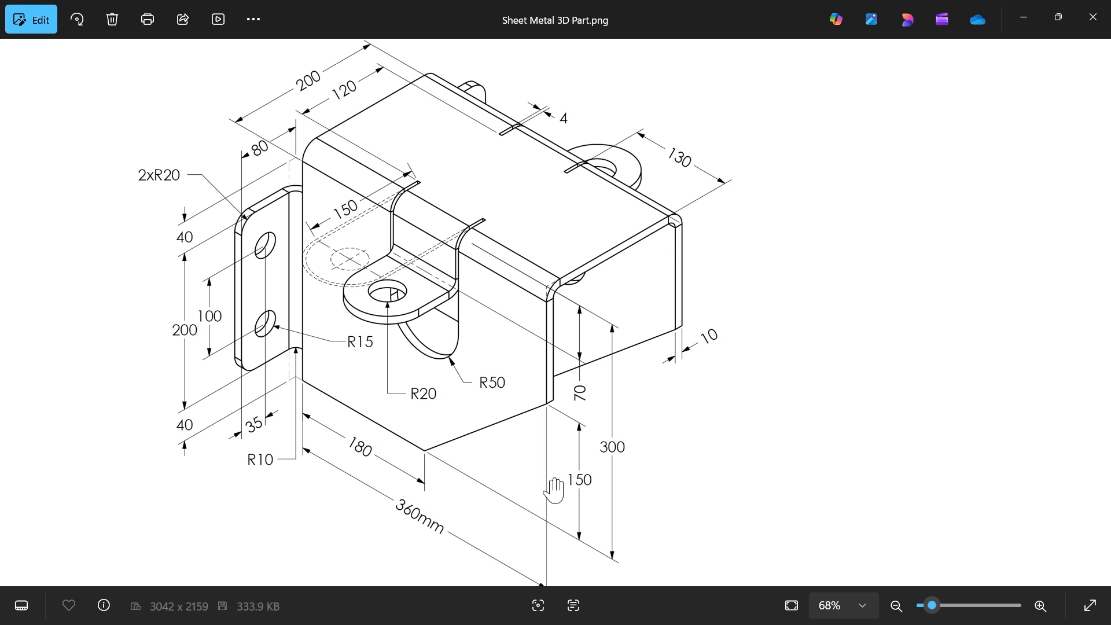
pyautogui.click(1024, 19)
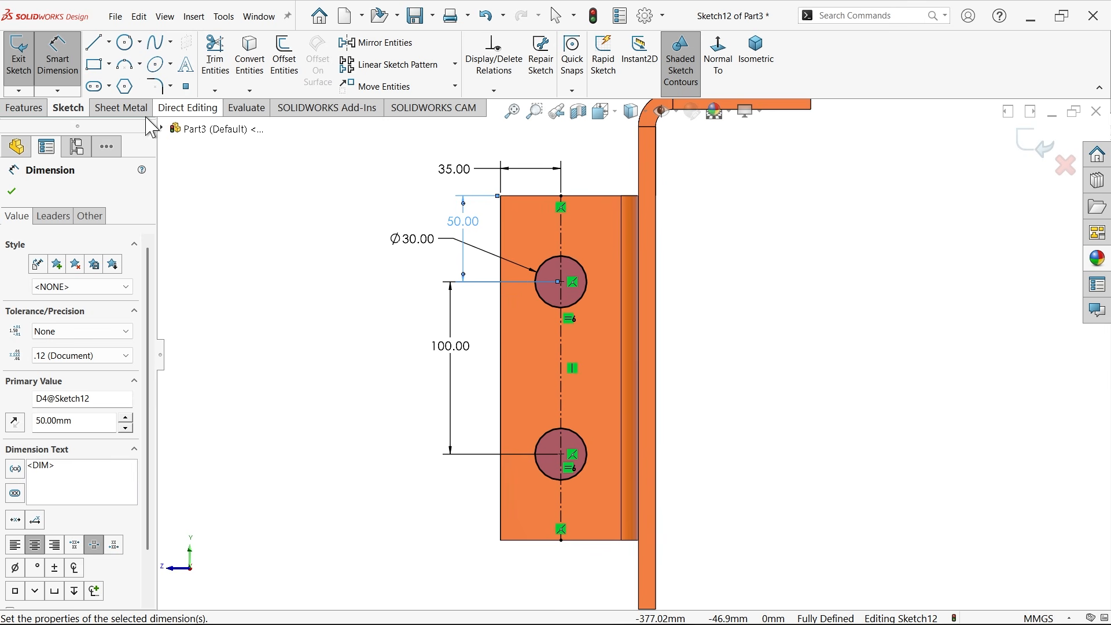
# Cut the two circles through the side flange with a Blind extruded cut linked to the sheet thickness
pyautogui.click(130, 108)
pyautogui.click(593, 50)
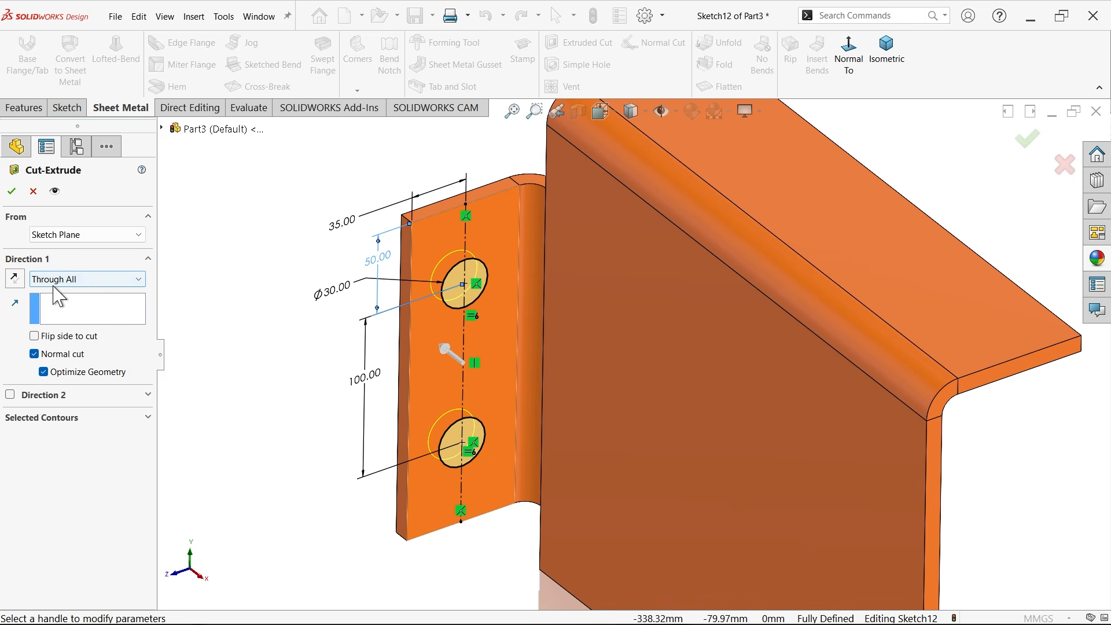
pyautogui.click(57, 280)
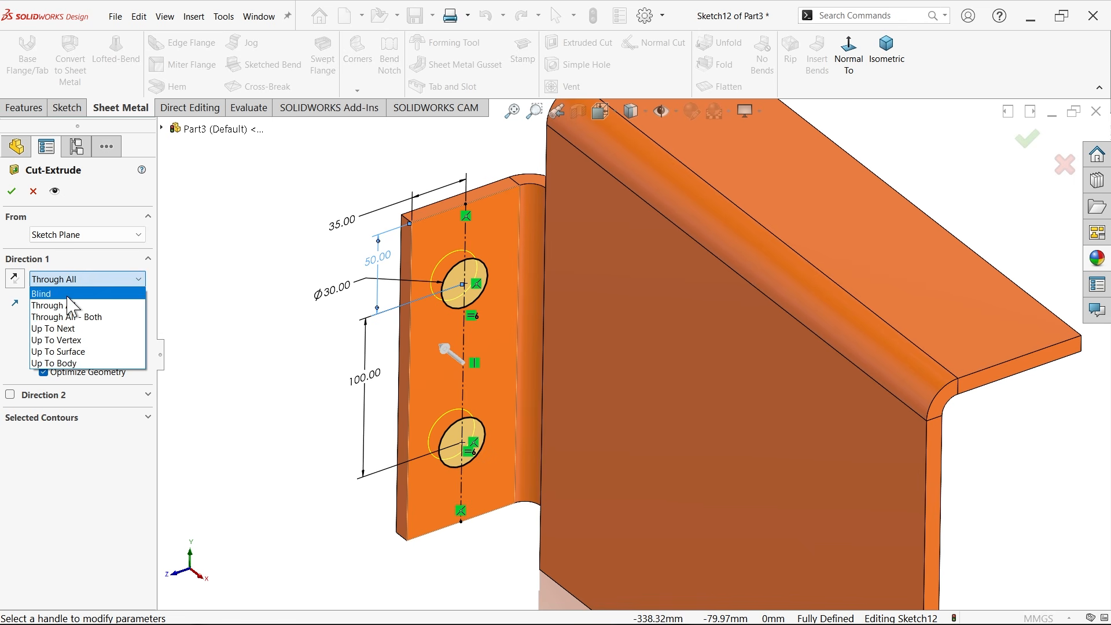
pyautogui.click(69, 297)
pyautogui.moveTo(268, 330); pyautogui.dragTo(253, 272, button='middle')
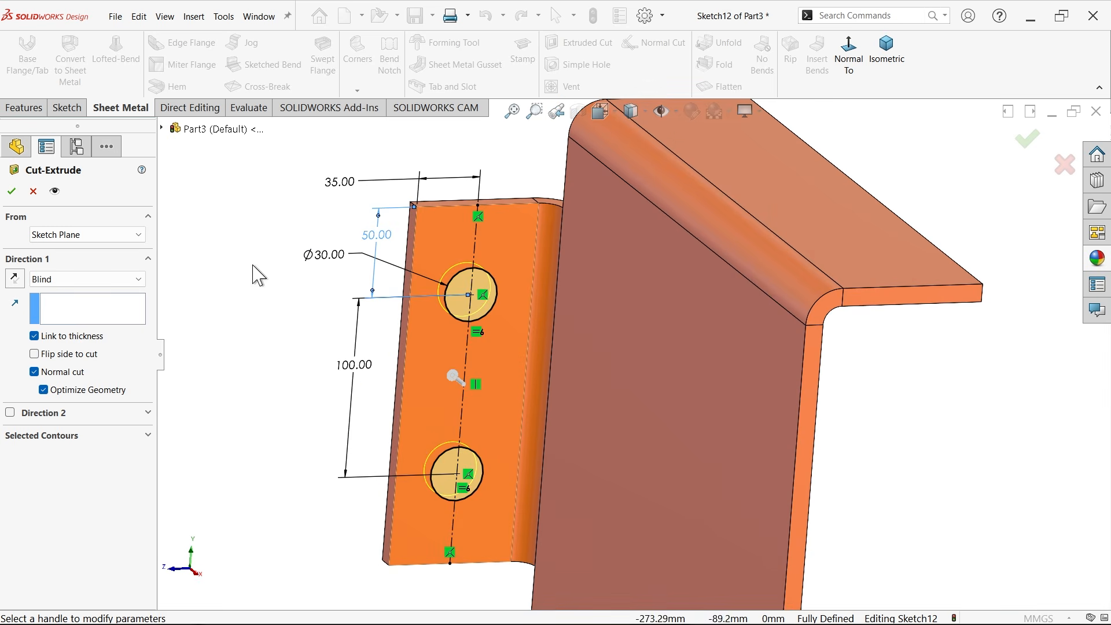
pyautogui.click(10, 192)
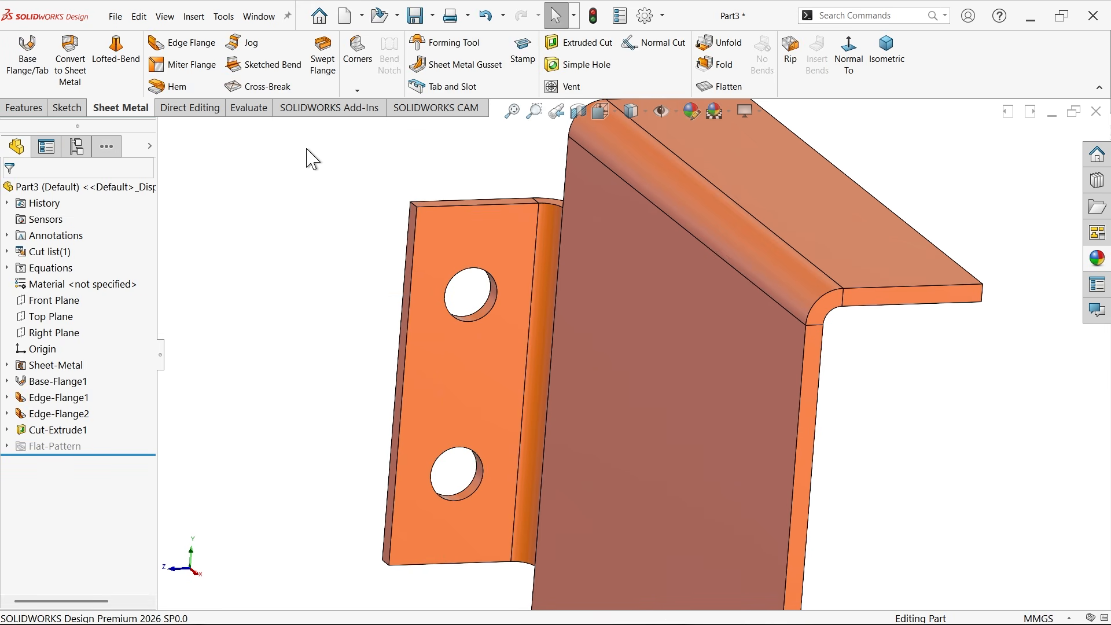
# Round the side flange's two outer corners with a 20 mm radius Break Corner on its face
pyautogui.click(357, 91)
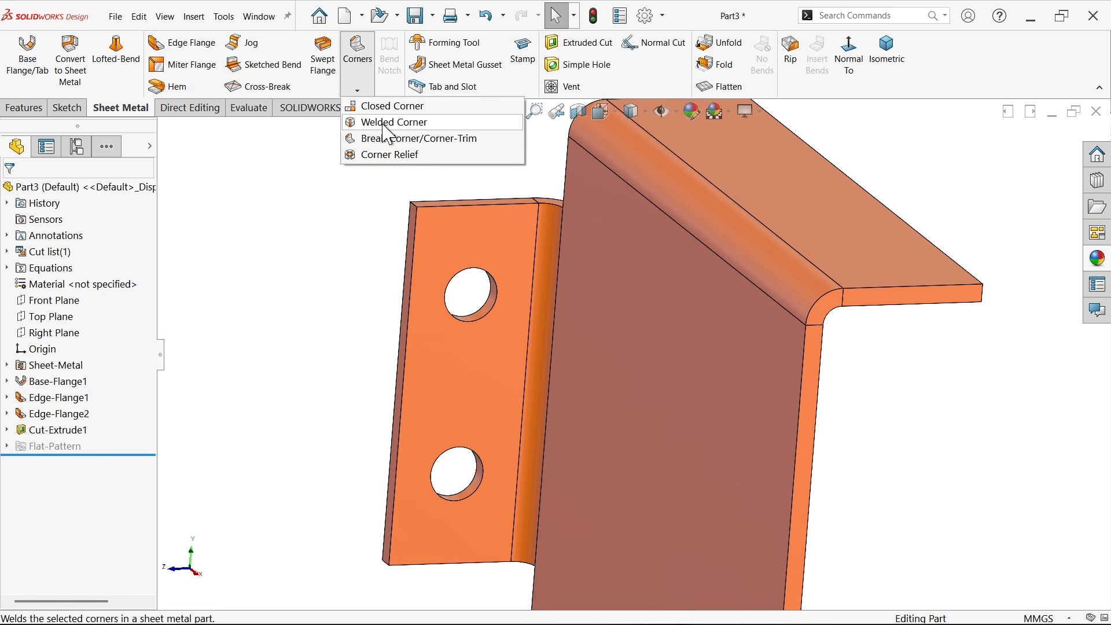
pyautogui.click(389, 140)
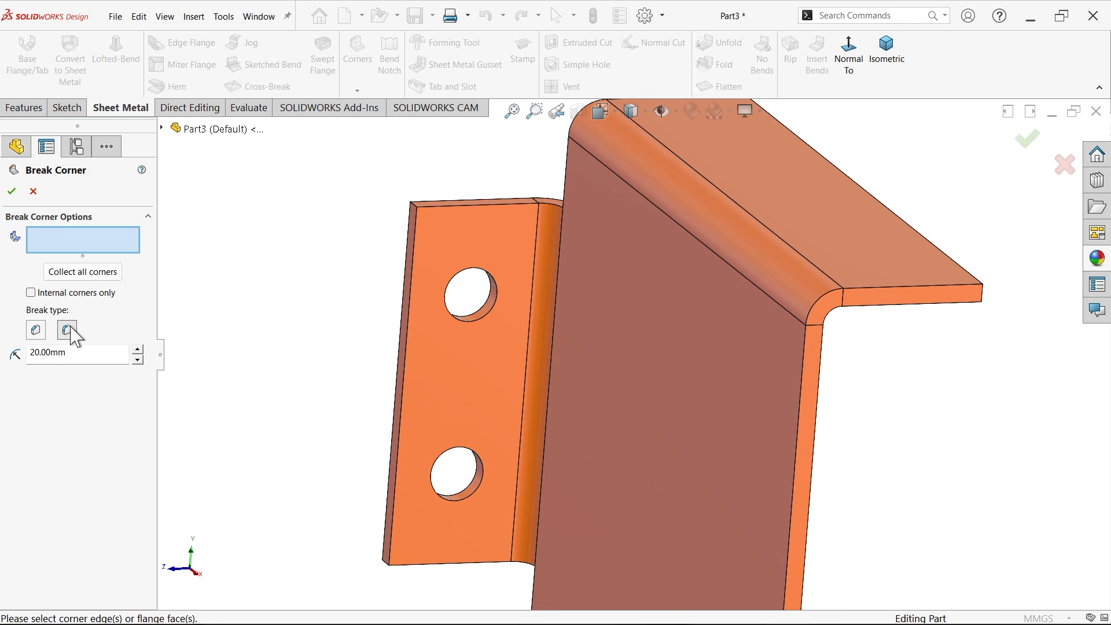
pyautogui.click(451, 258)
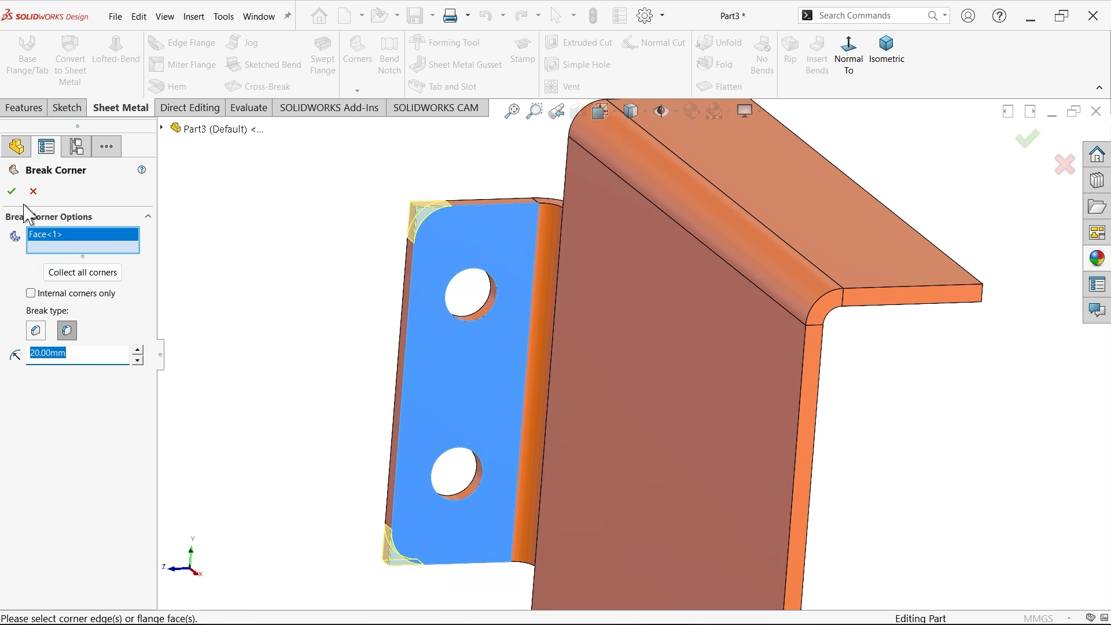
pyautogui.click(11, 191)
# Start a new sketch on the Front Plane for trimming the large front face
pyautogui.scroll(4, 596, 296)
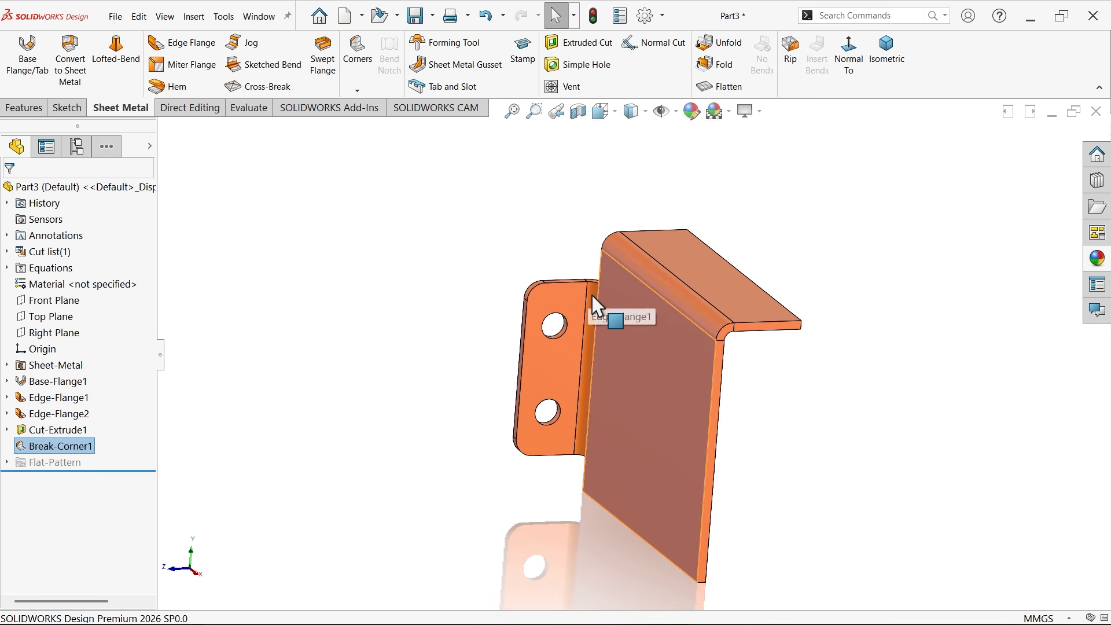
pyautogui.moveTo(596, 301); pyautogui.dragTo(665, 330, button='middle')
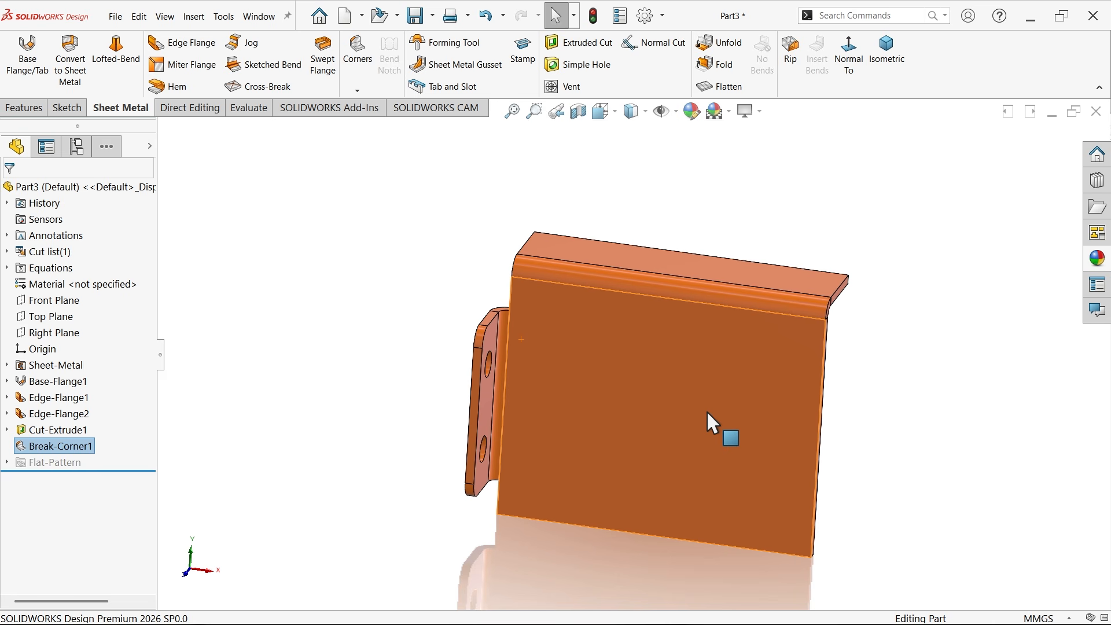
pyautogui.moveTo(704, 411); pyautogui.dragTo(676, 366, button='middle')
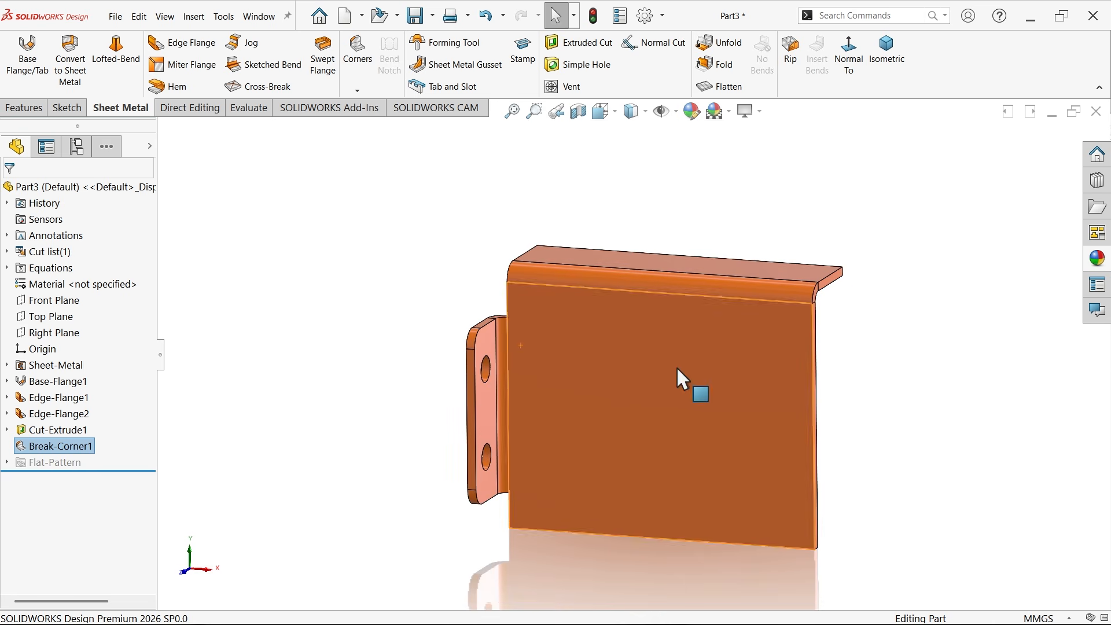
pyautogui.click(63, 295)
pyautogui.click(63, 286)
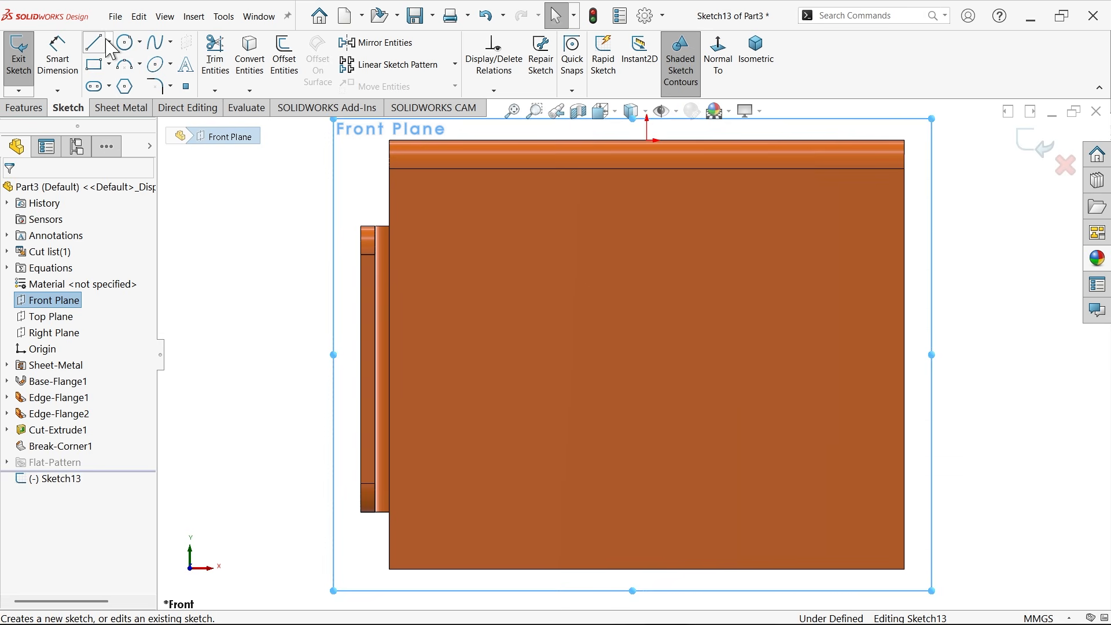
# Sketch a diagonal line across the front face's lower corner, from the free vertical edge about 129 mm up to the bottom edge
pyautogui.click(215, 91)
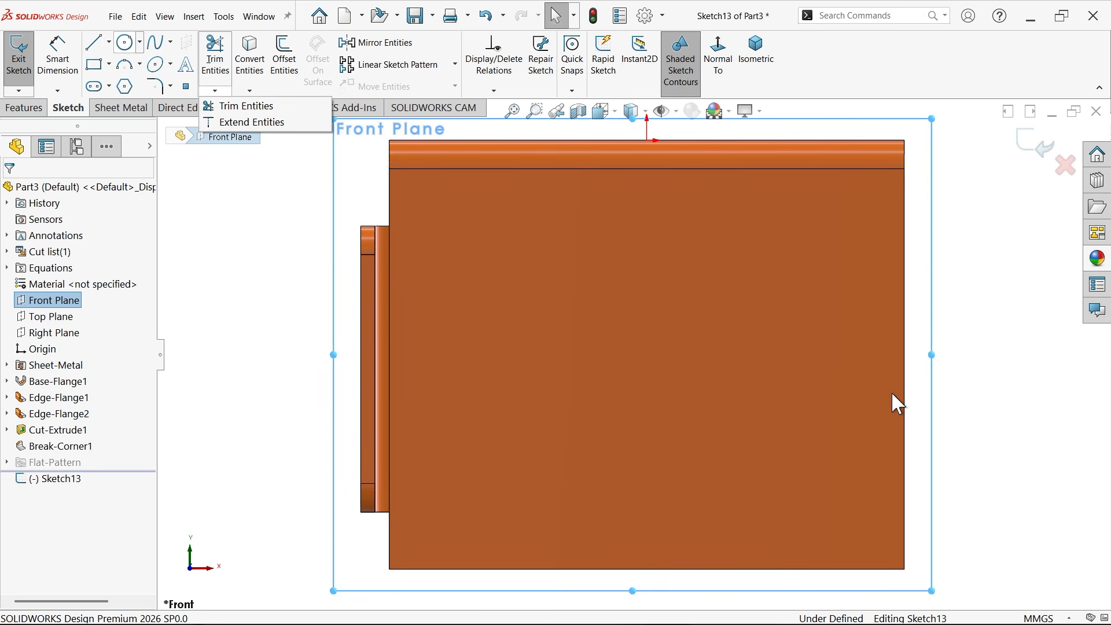
pyautogui.click(94, 43)
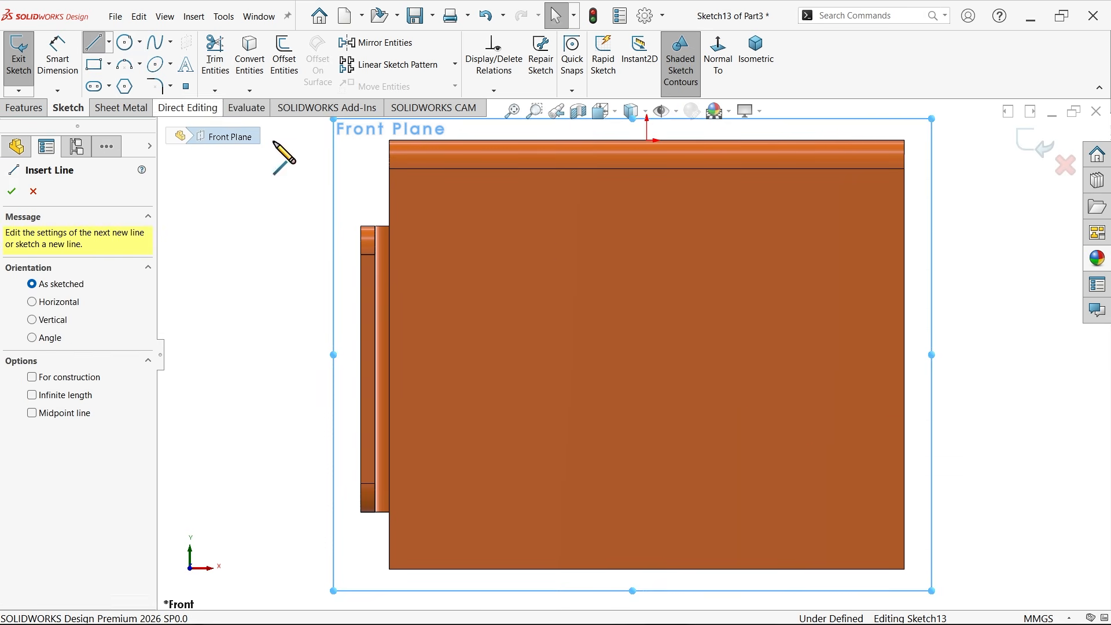
pyautogui.scroll(2, 767, 389)
pyautogui.scroll(-2, 813, 435)
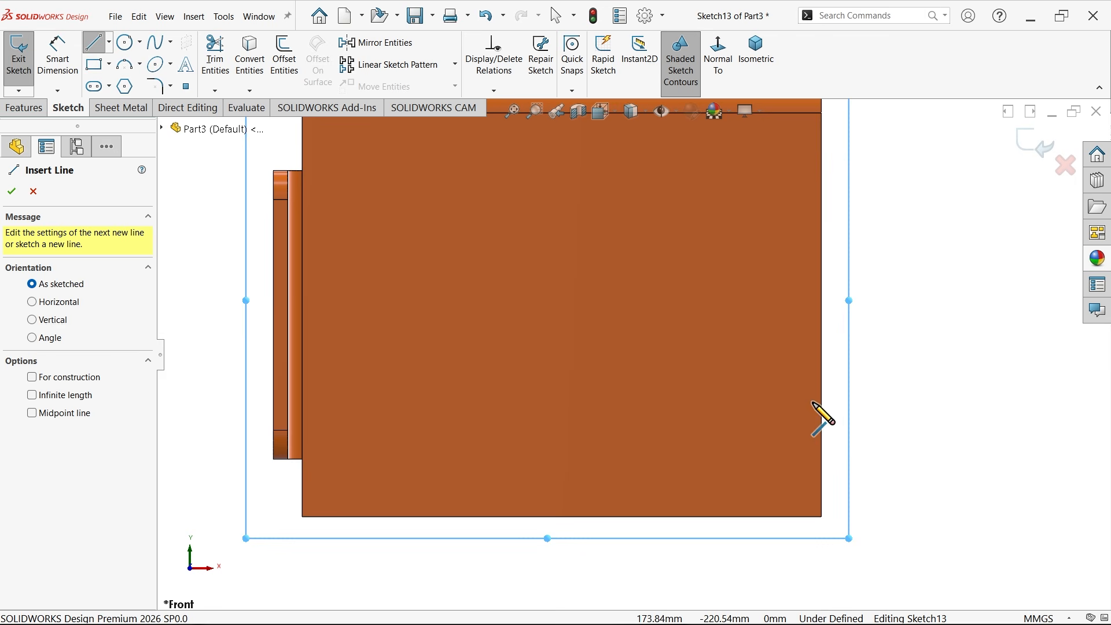
pyautogui.click(824, 333)
pyautogui.click(678, 517)
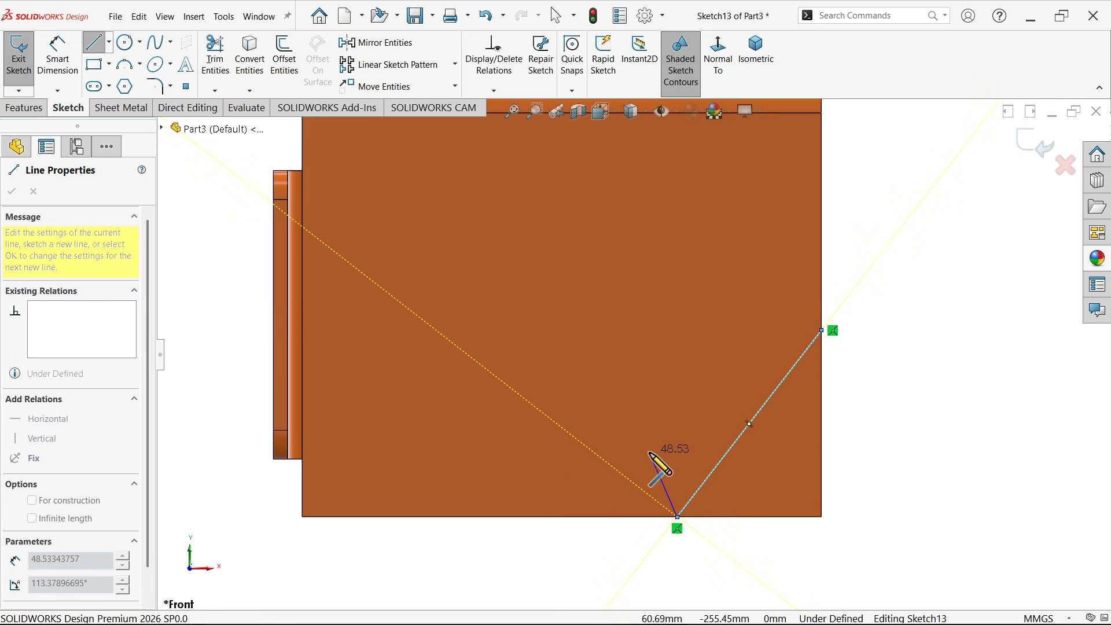
pyautogui.rightClick(657, 414)
pyautogui.click(671, 463)
# Dimension the diagonal line's upper endpoint at 150 mm above the front face's bottom edge
pyautogui.click(59, 58)
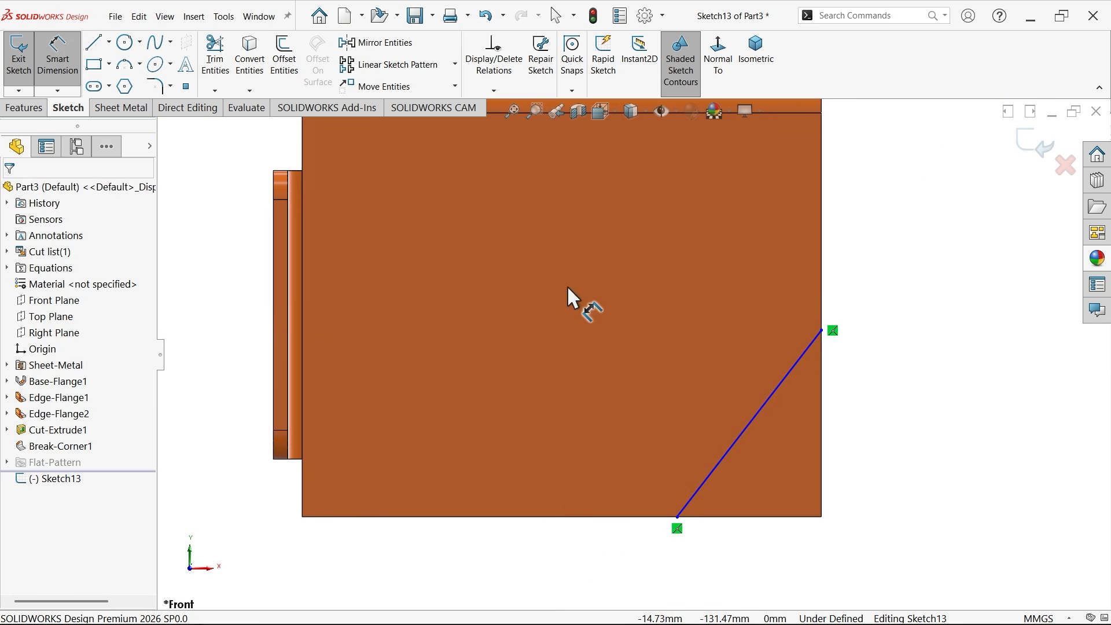
pyautogui.click(821, 331)
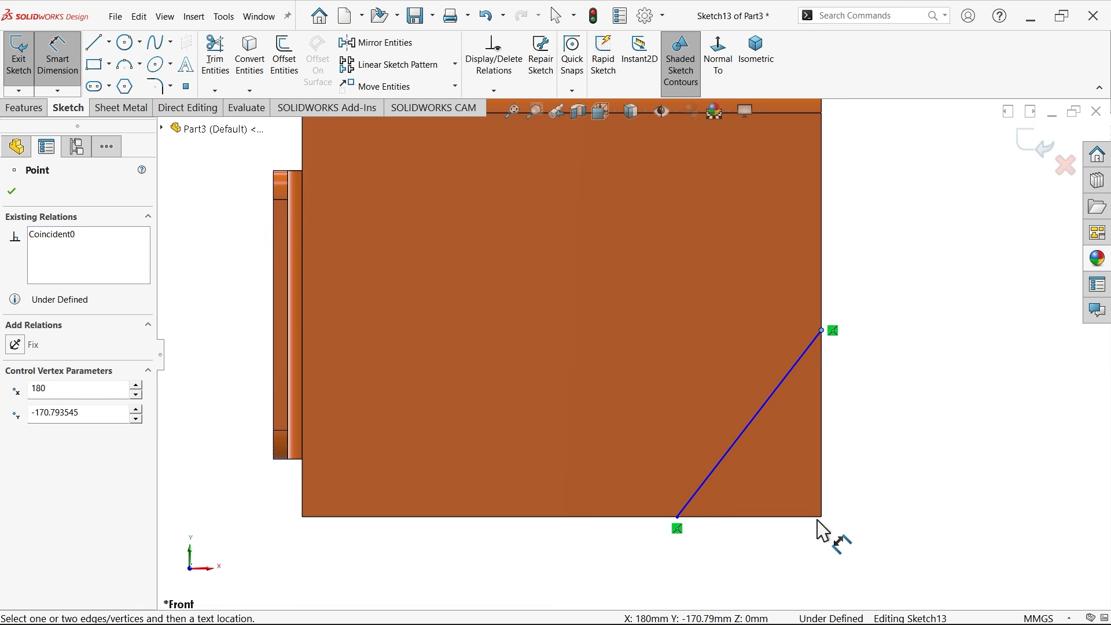
pyautogui.click(816, 517)
pyautogui.click(889, 408)
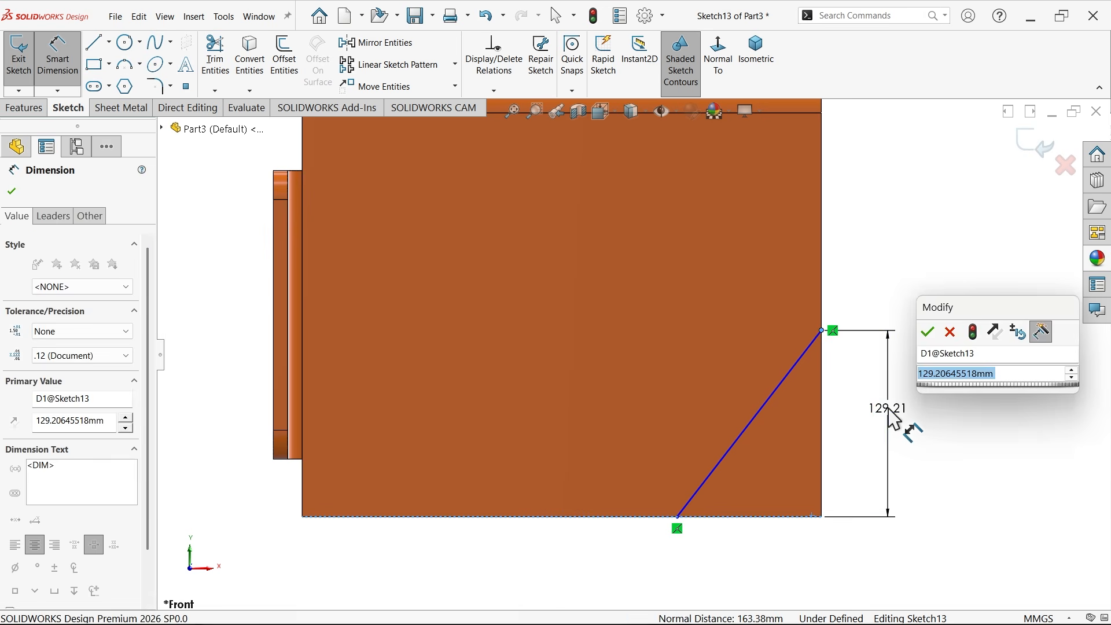
pyautogui.write('150')
pyautogui.press('Return')
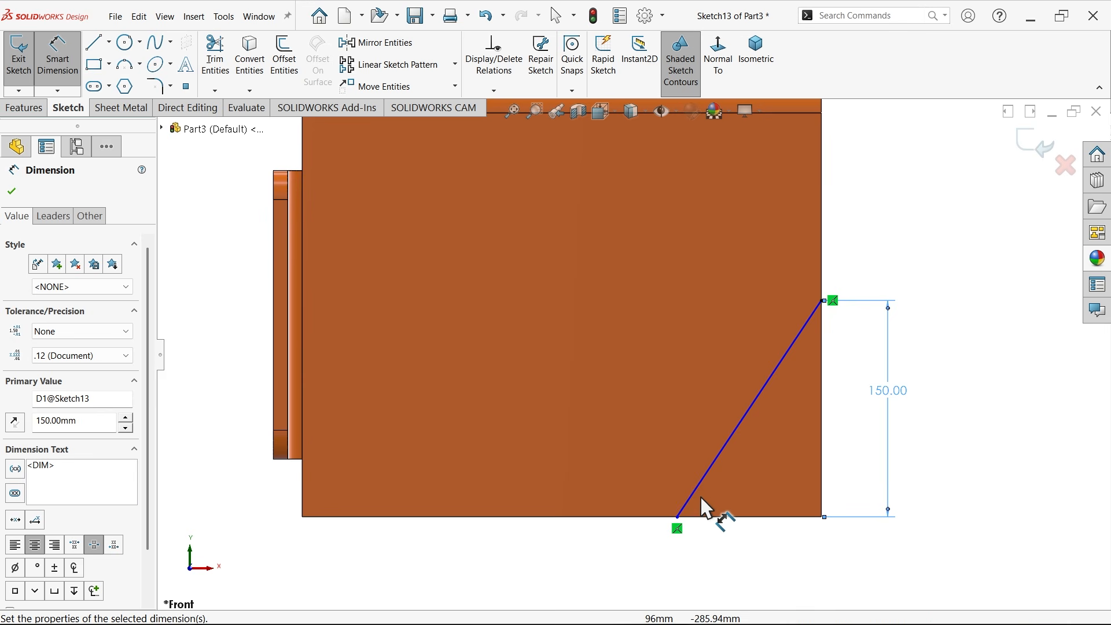
# Dimension the line's lower endpoint from the front face's vertical edge beside the side flange at 360/2, giving 180 mm
pyautogui.click(676, 518)
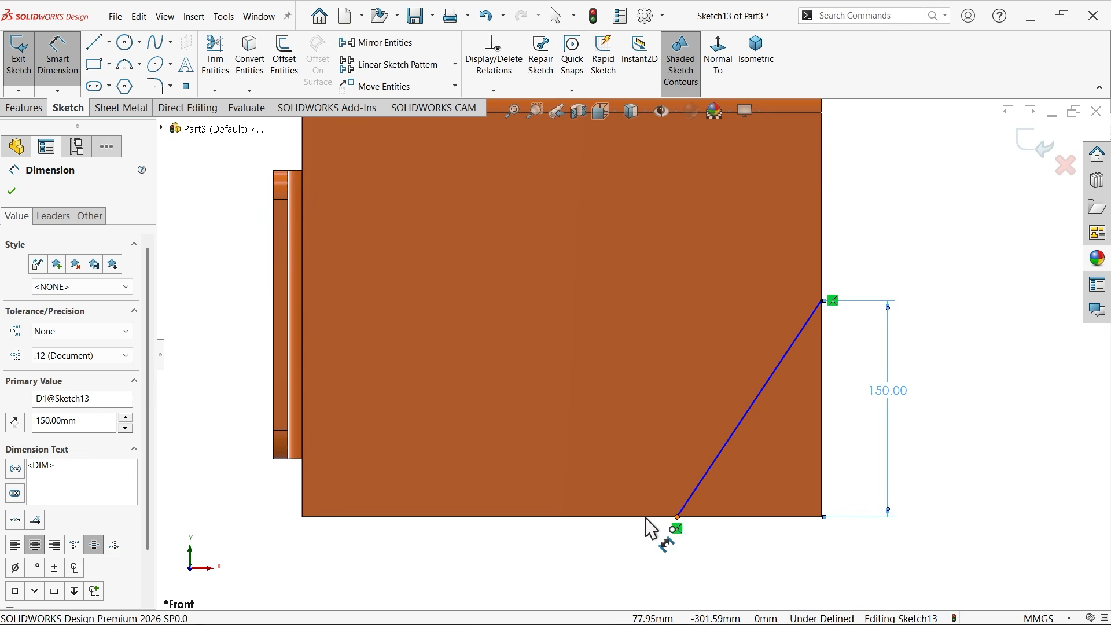
pyautogui.click(302, 492)
pyautogui.click(454, 550)
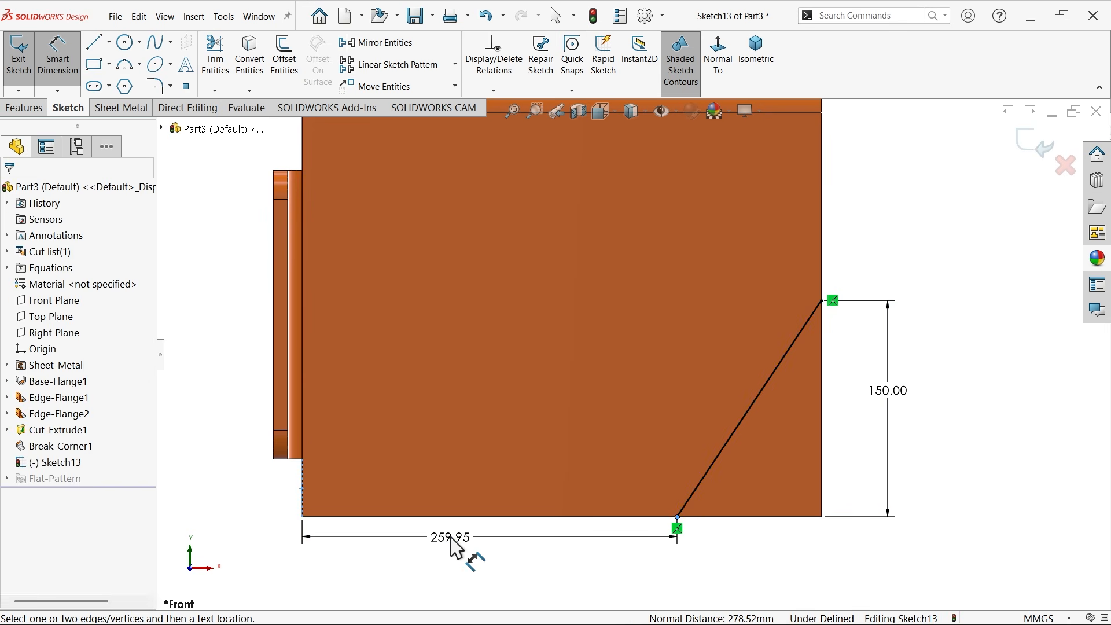
pyautogui.write('3')
pyautogui.press('BackSpace')
pyautogui.write('180')
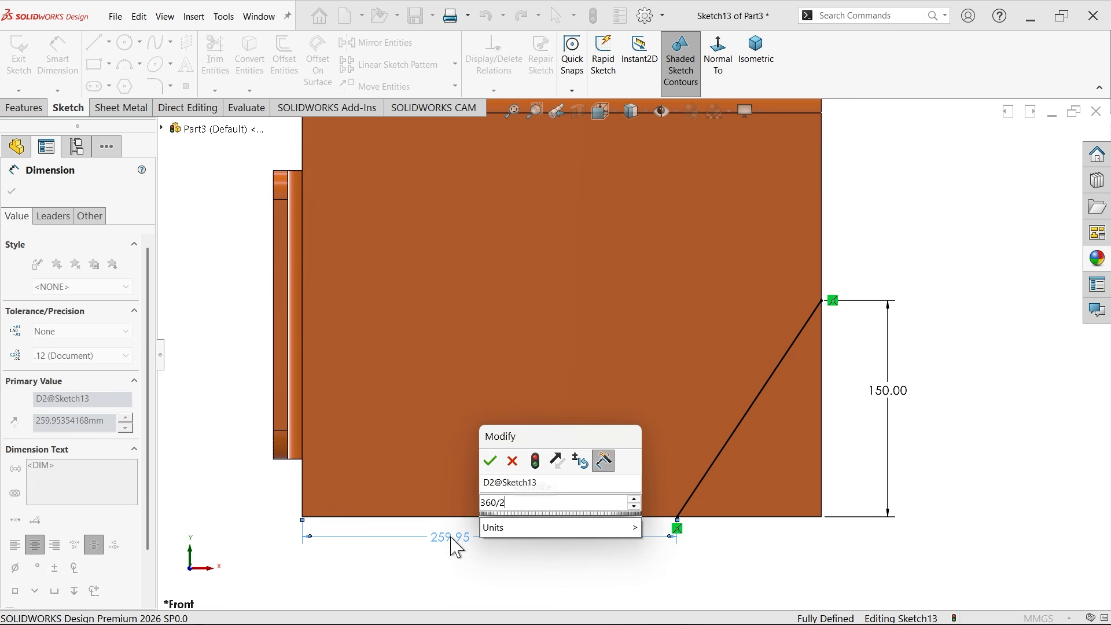
pyautogui.press('Return')
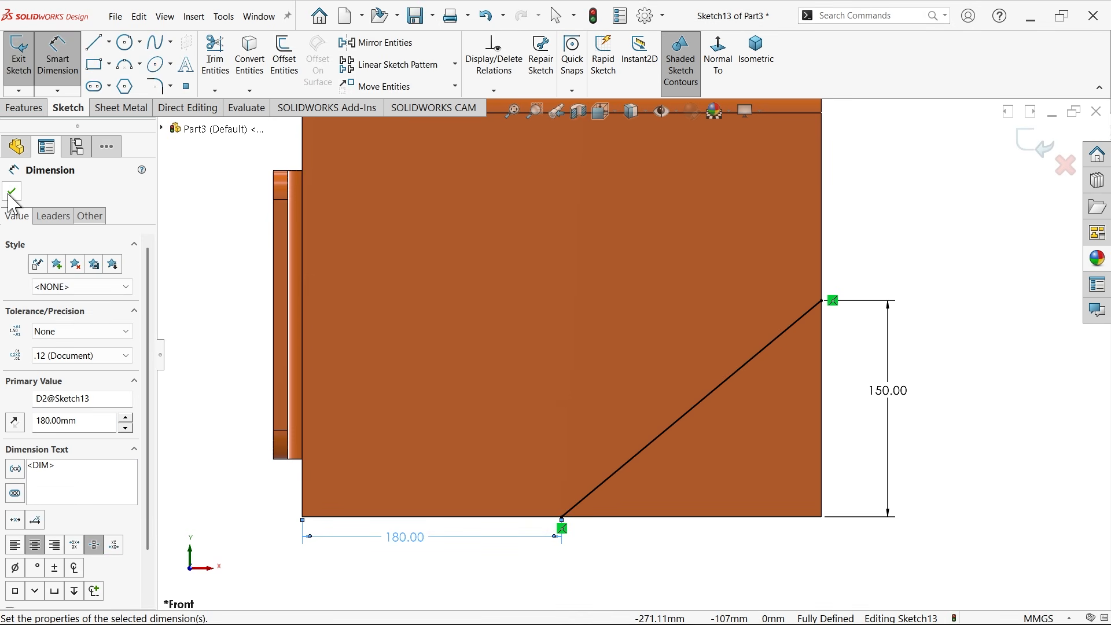
pyautogui.click(11, 193)
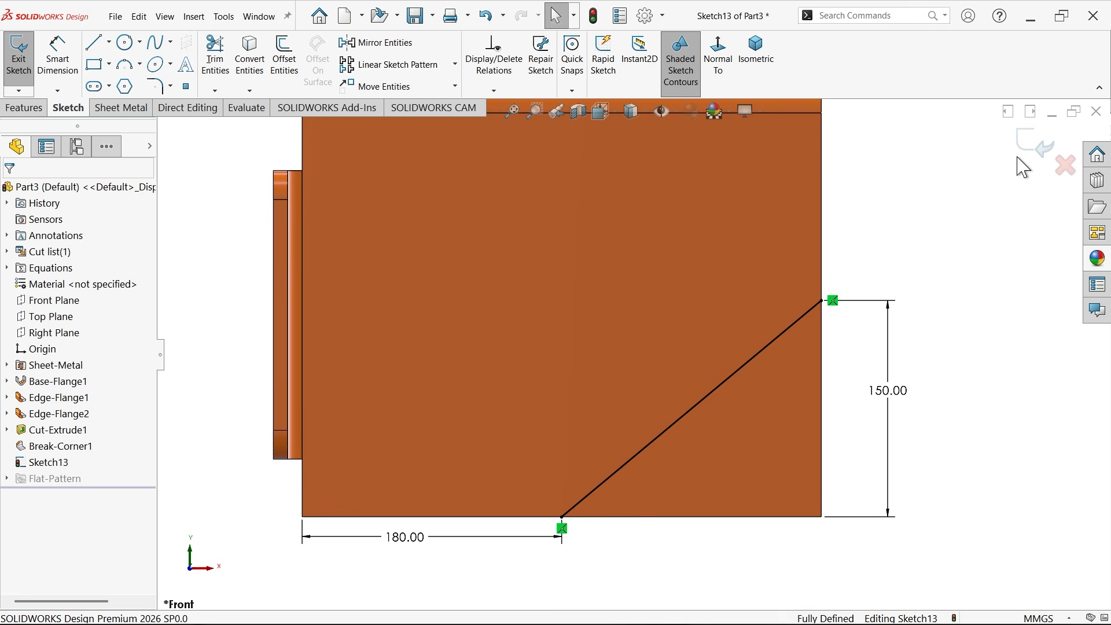
# Split the part along the diagonal sketch line and remove the front face's lower corner body, consuming the cut body
pyautogui.click(194, 16)
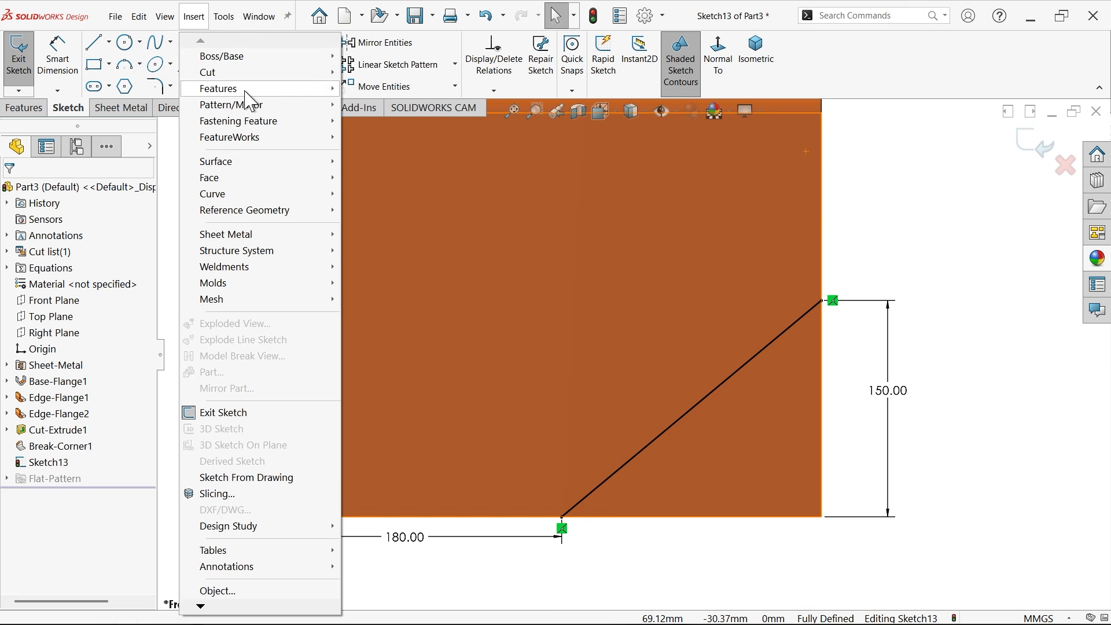
pyautogui.moveTo(247, 97)
pyautogui.click(366, 437)
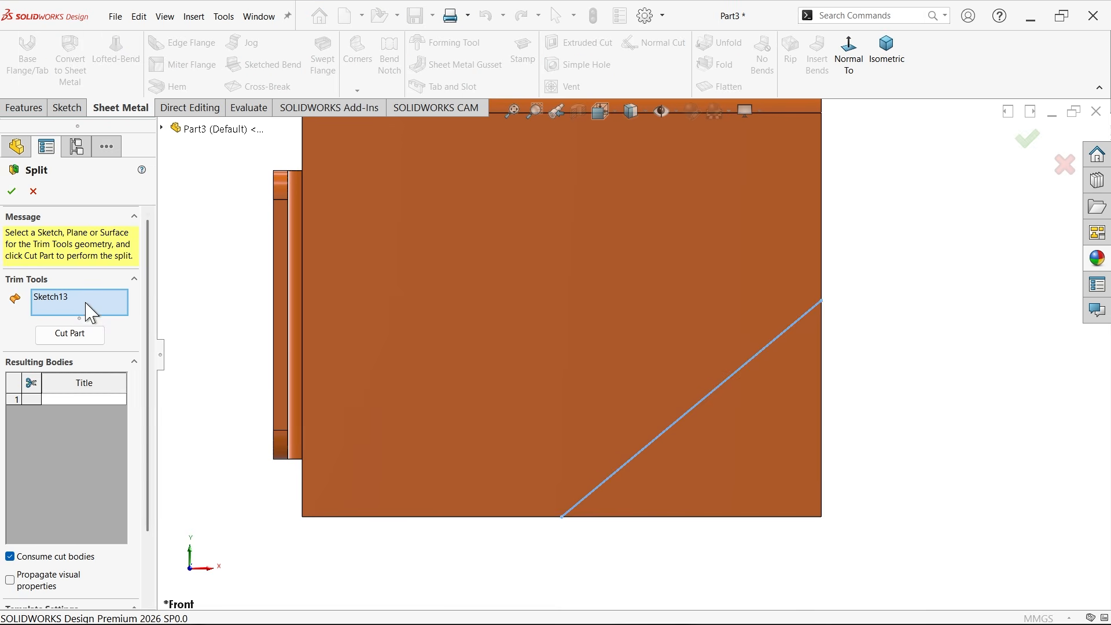
pyautogui.click(887, 48)
pyautogui.scroll(-2, 816, 466)
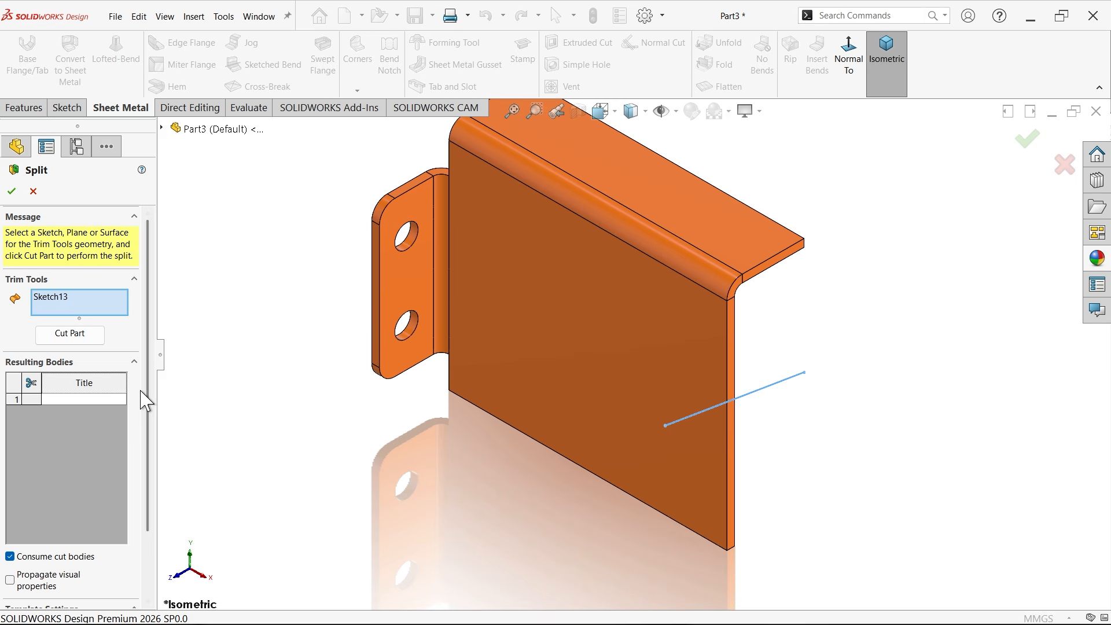
pyautogui.click(70, 335)
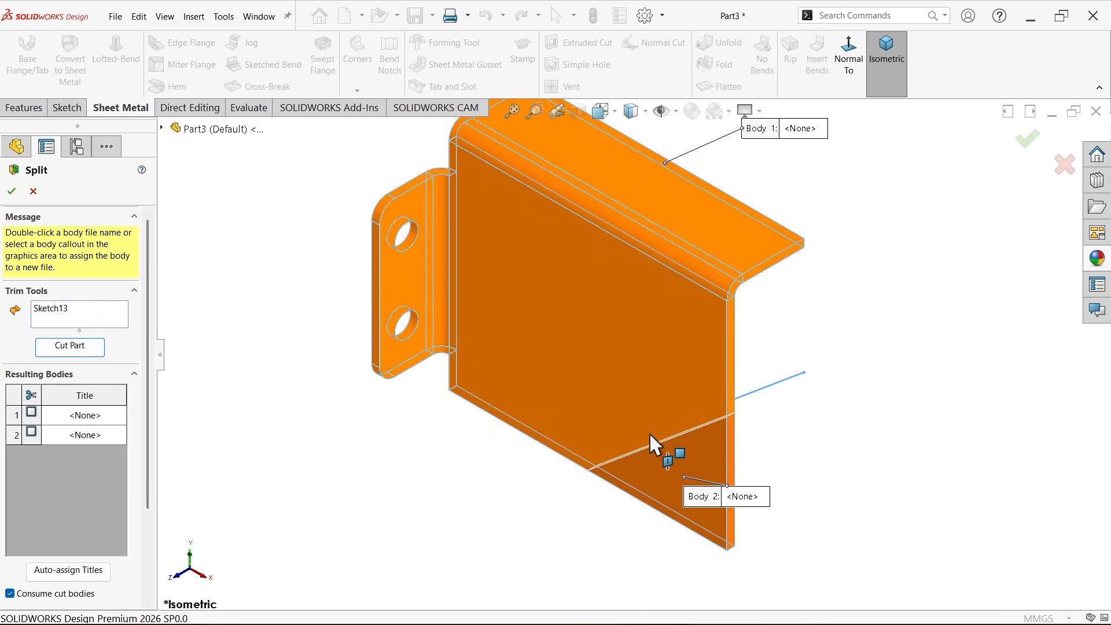
pyautogui.click(666, 472)
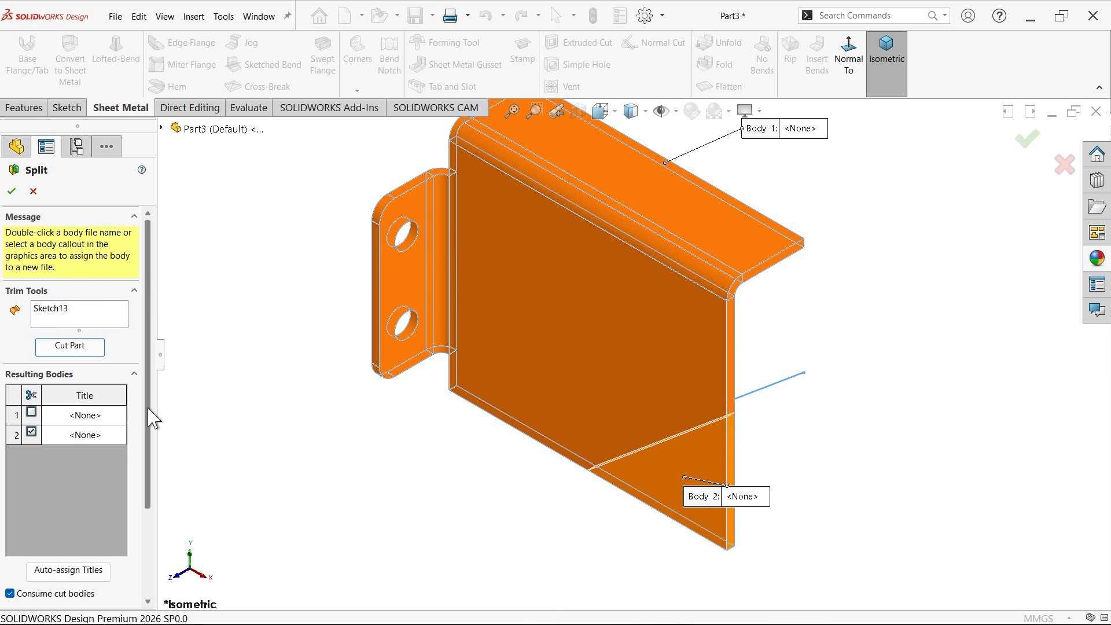
pyautogui.moveTo(148, 408); pyautogui.dragTo(143, 487)
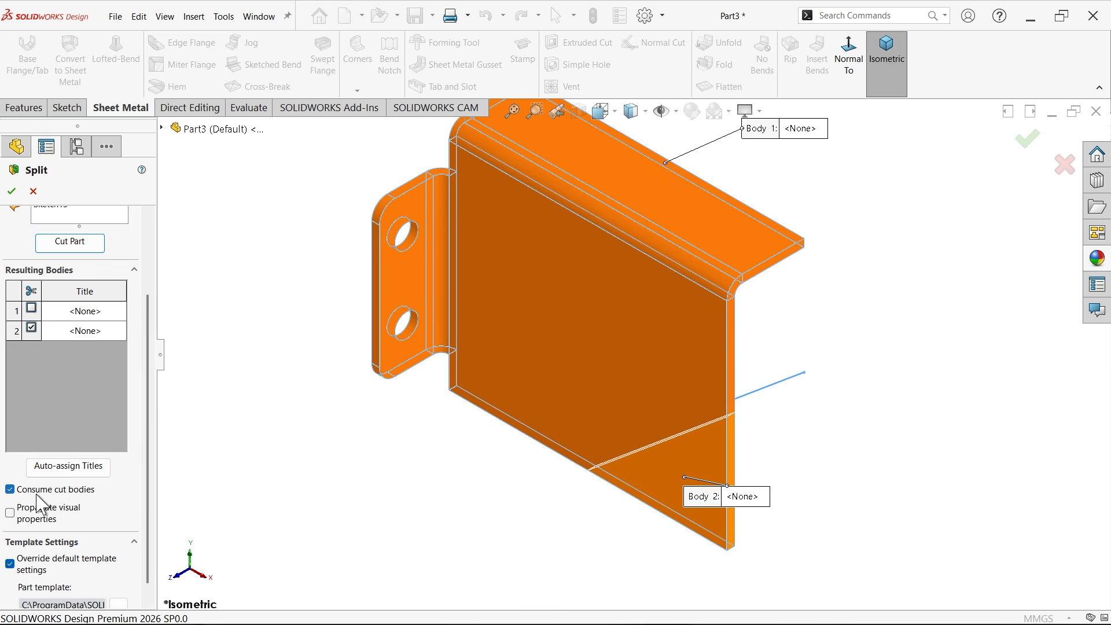
pyautogui.click(12, 192)
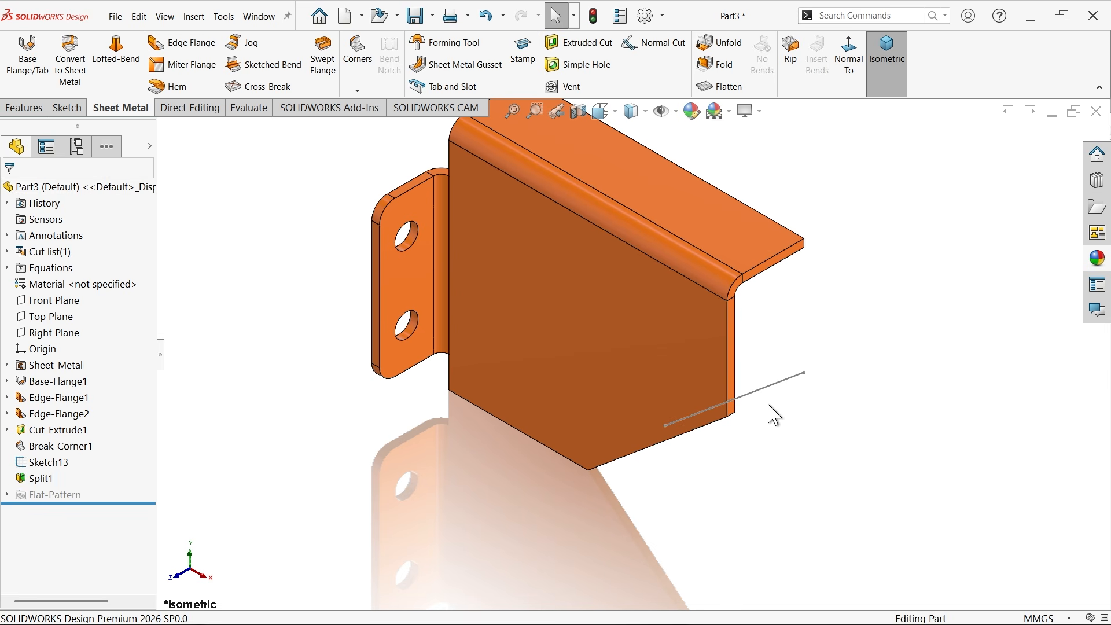
# Hide the diagonal sketch line used for the split
pyautogui.click(775, 384)
pyautogui.click(837, 392)
pyautogui.moveTo(837, 391)
pyautogui.mouseDown(button='middle')
pyautogui.moveTo(776, 439)
pyautogui.moveTo(702, 415)
pyautogui.moveTo(776, 429)
pyautogui.moveTo(832, 386)
pyautogui.moveTo(819, 456)
pyautogui.mouseUp(button='middle')
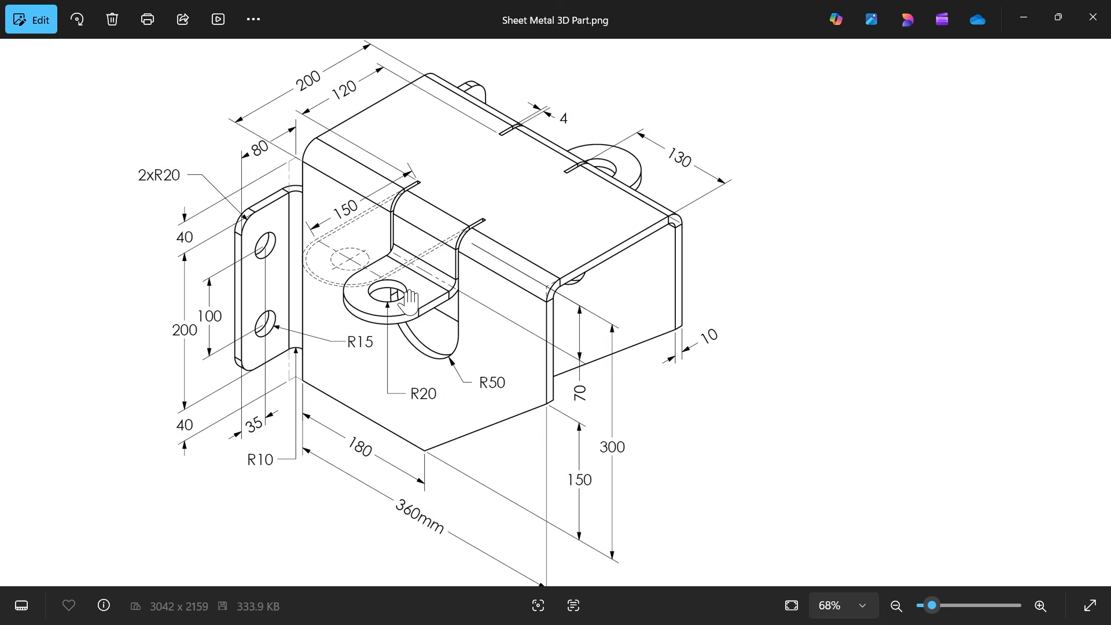
# Examine the reference drawing for the front tab's slits, length, bend position, hole radius and rounded end
pyautogui.scroll(3, 485, 231)
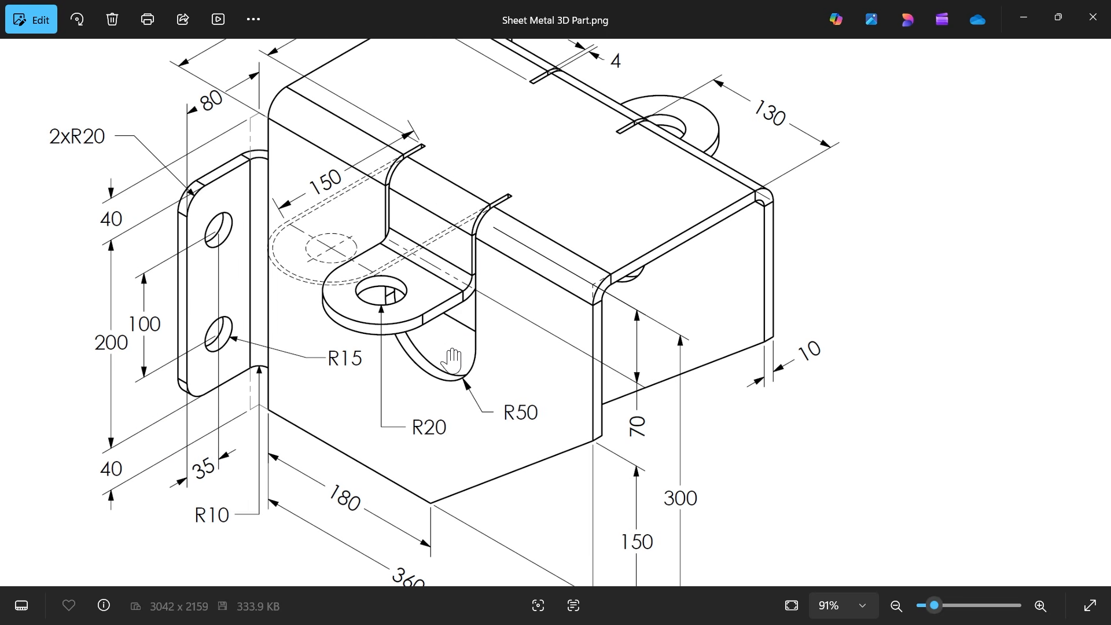
pyautogui.moveTo(387, 194); pyautogui.dragTo(424, 244)
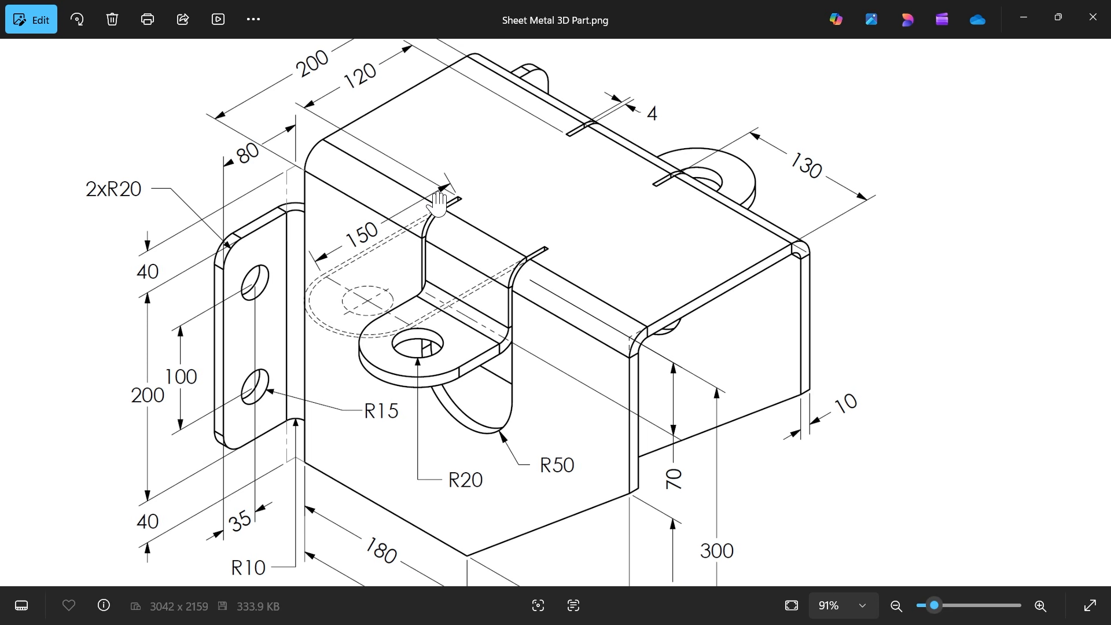
pyautogui.scroll(4, 387, 273)
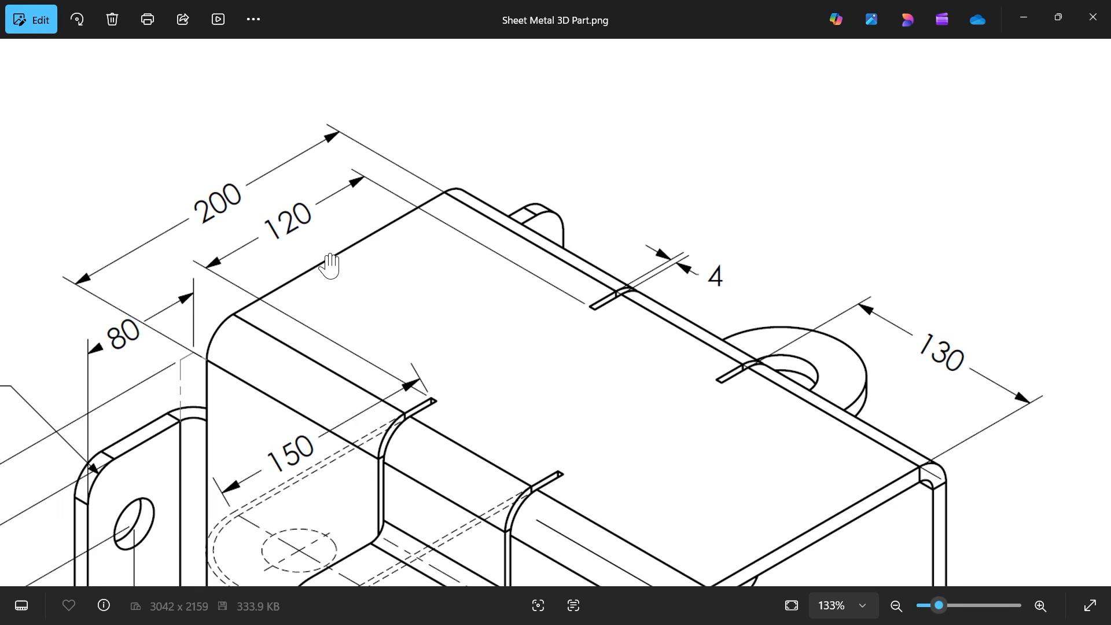
pyautogui.scroll(-5, 478, 370)
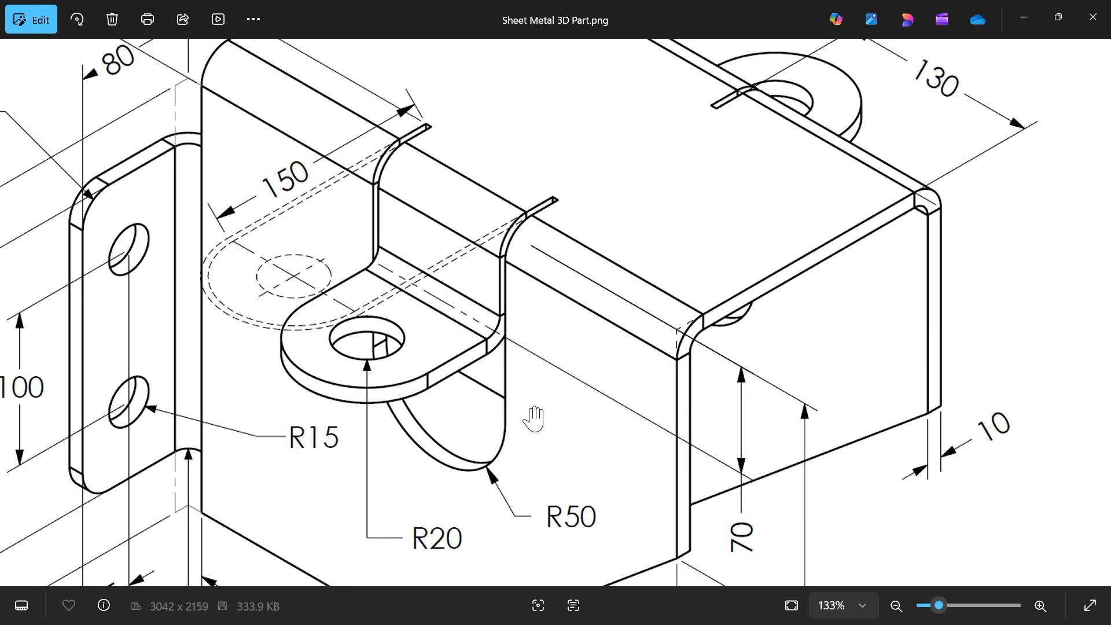
pyautogui.moveTo(547, 320); pyautogui.dragTo(509, 553)
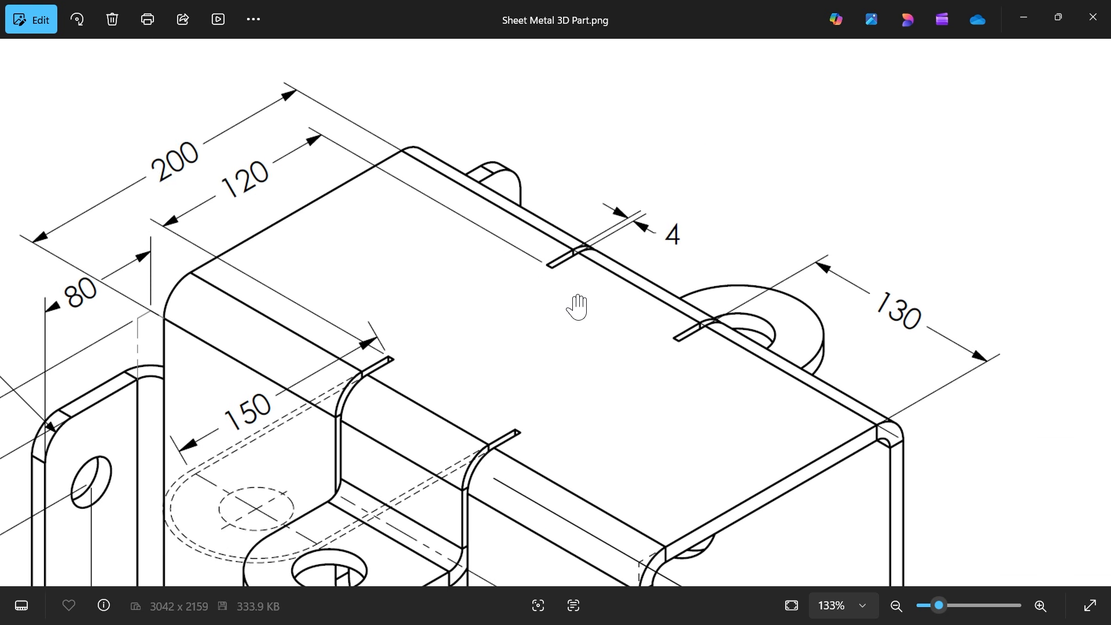
pyautogui.moveTo(544, 464); pyautogui.dragTo(601, 201)
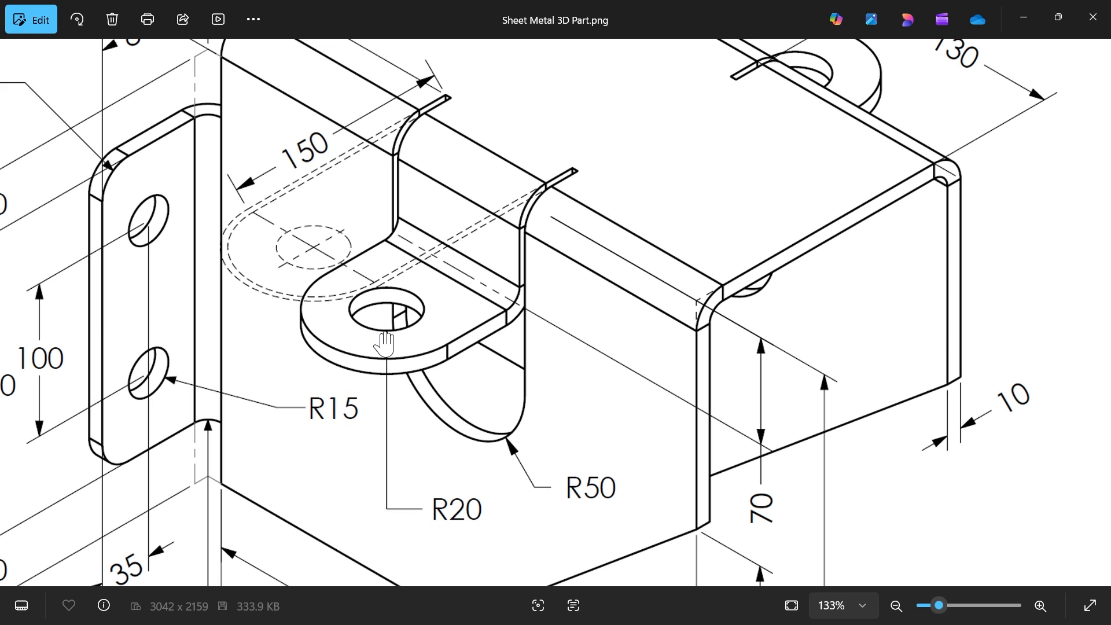
pyautogui.moveTo(513, 331); pyautogui.dragTo(483, 309)
pyautogui.moveTo(522, 259); pyautogui.dragTo(493, 265)
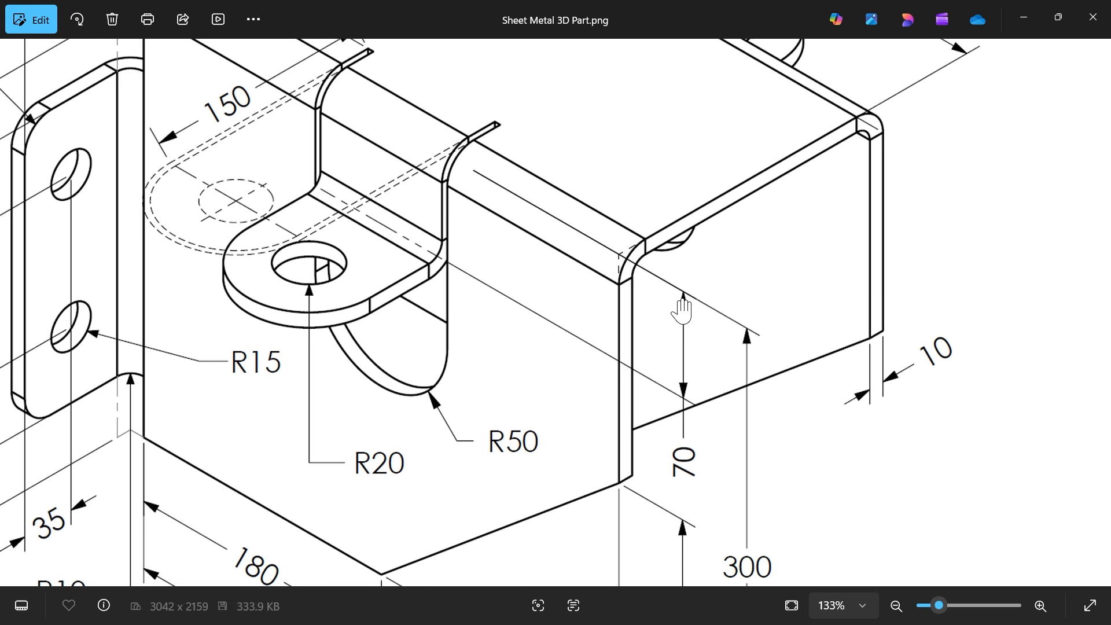
pyautogui.scroll(-5, 501, 310)
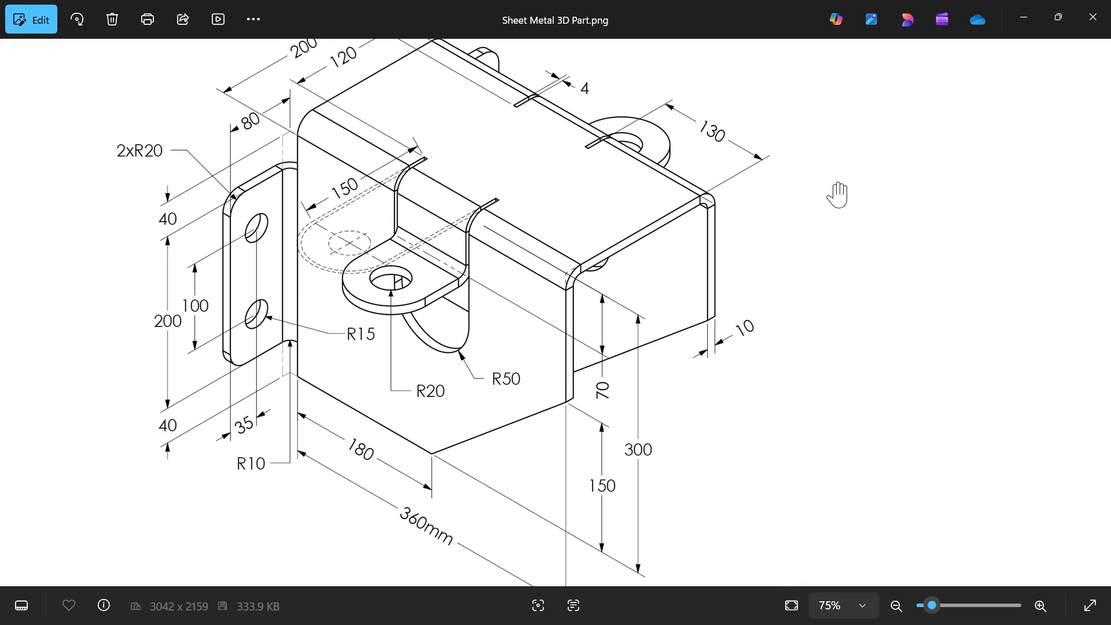
pyautogui.click(1025, 23)
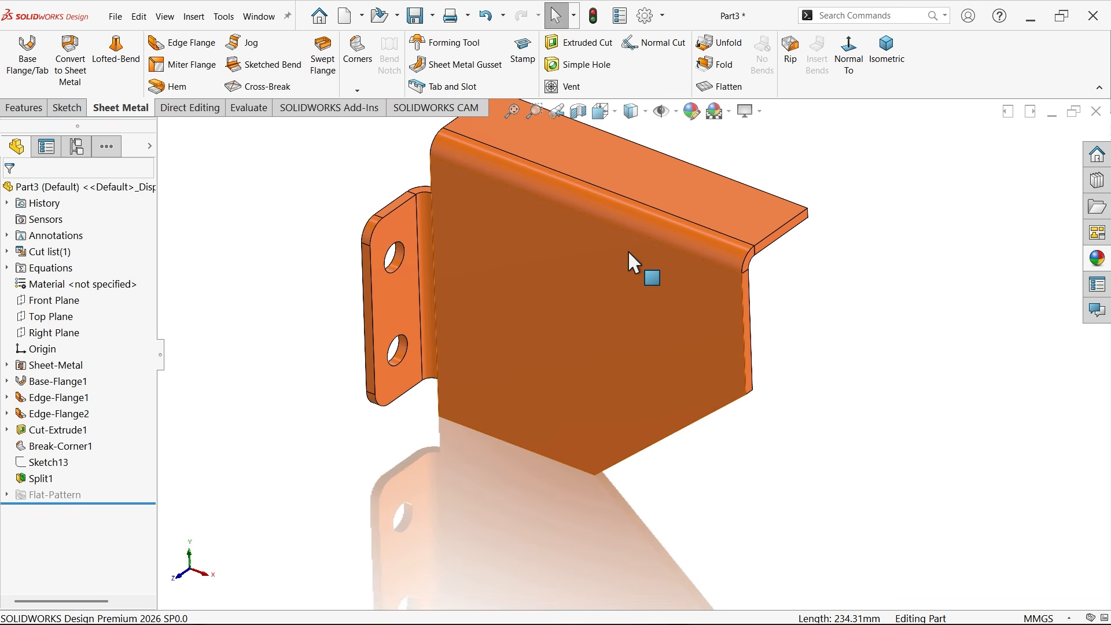
# Unfold all bends of the bracket, keeping the top flange face fixed
pyautogui.click(723, 43)
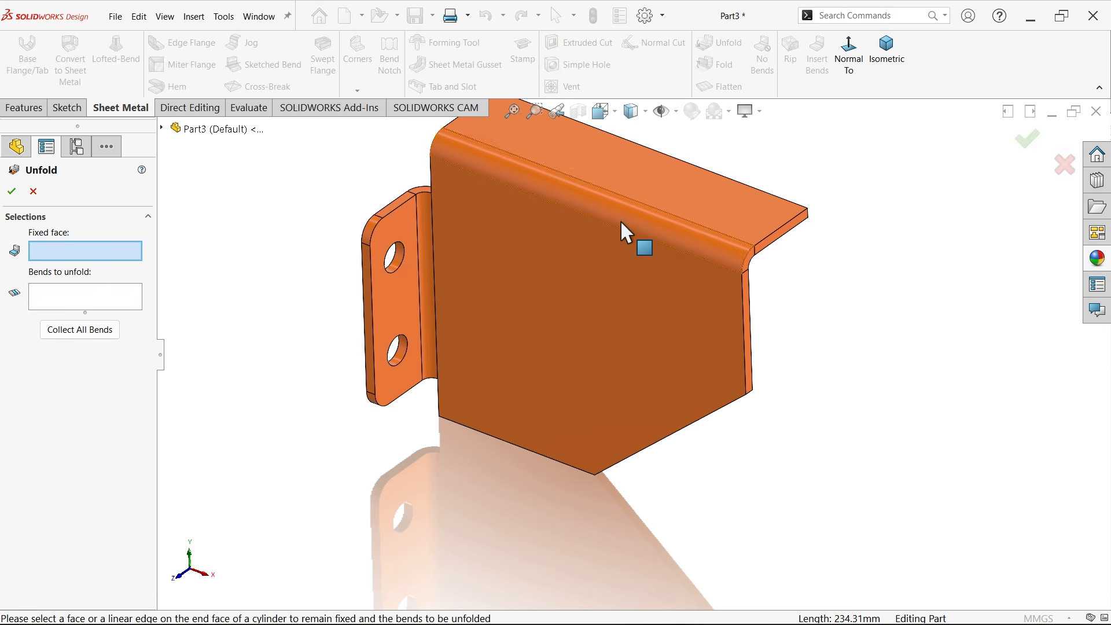
pyautogui.click(637, 169)
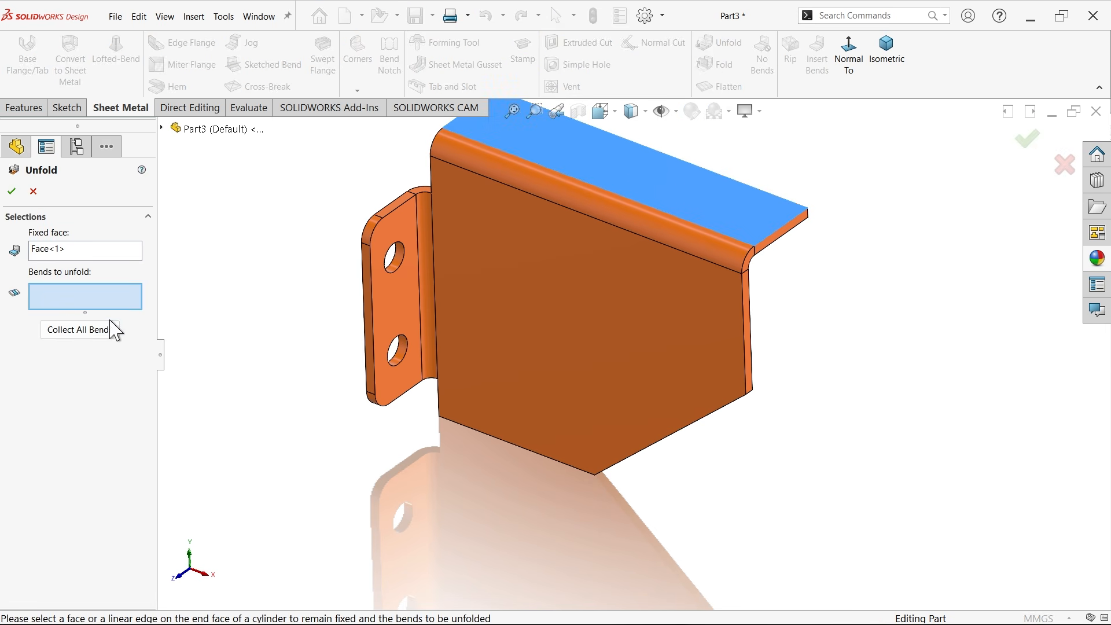
pyautogui.click(87, 330)
pyautogui.click(11, 191)
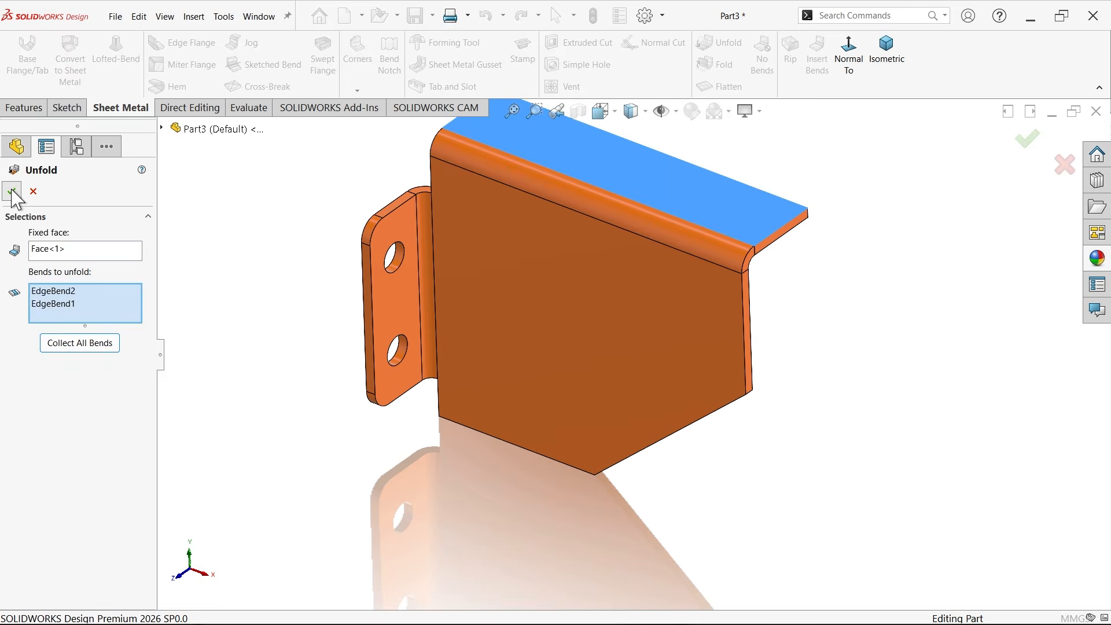
# Sketch an open U-shaped tab outline on the flattened front face across the bend, with equal vertical sides and a tangent arc of about 57 mm radius
pyautogui.click(615, 225)
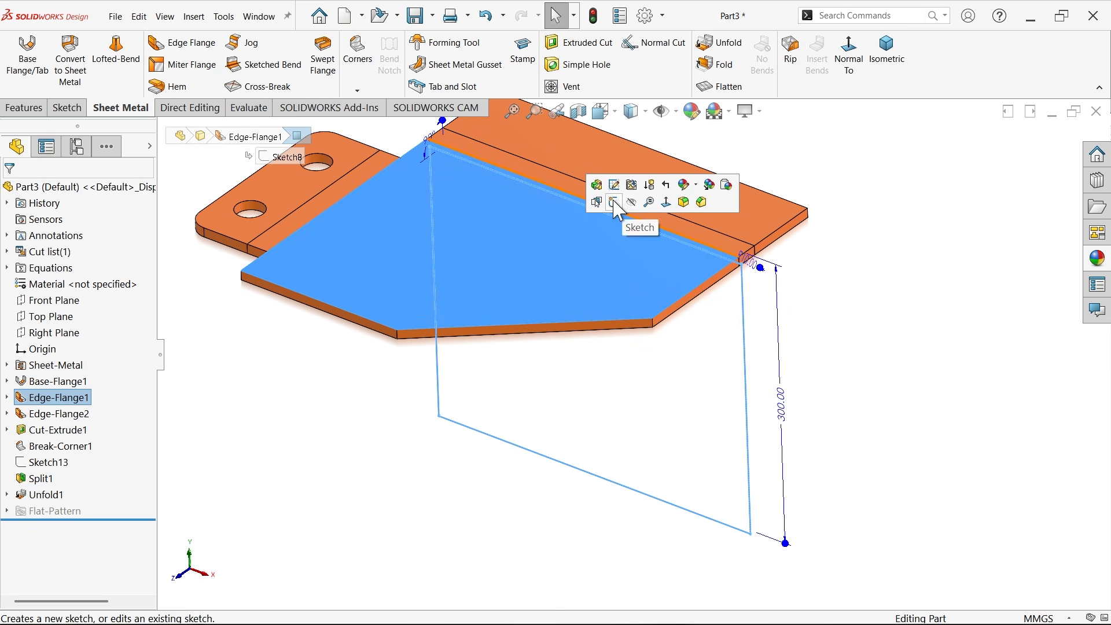
pyautogui.click(614, 202)
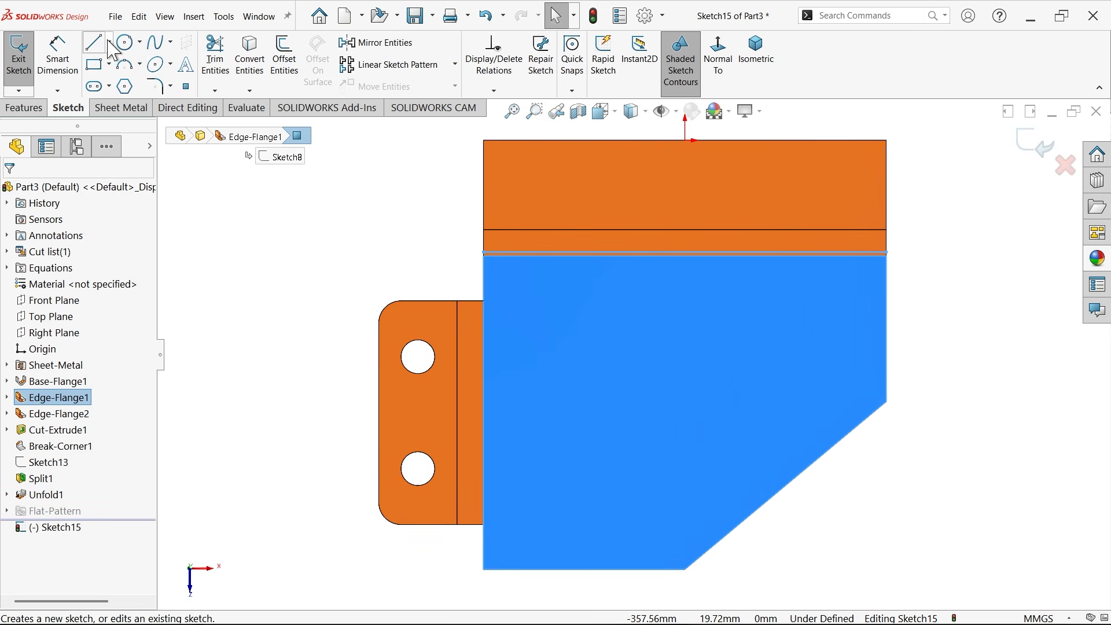
pyautogui.click(94, 43)
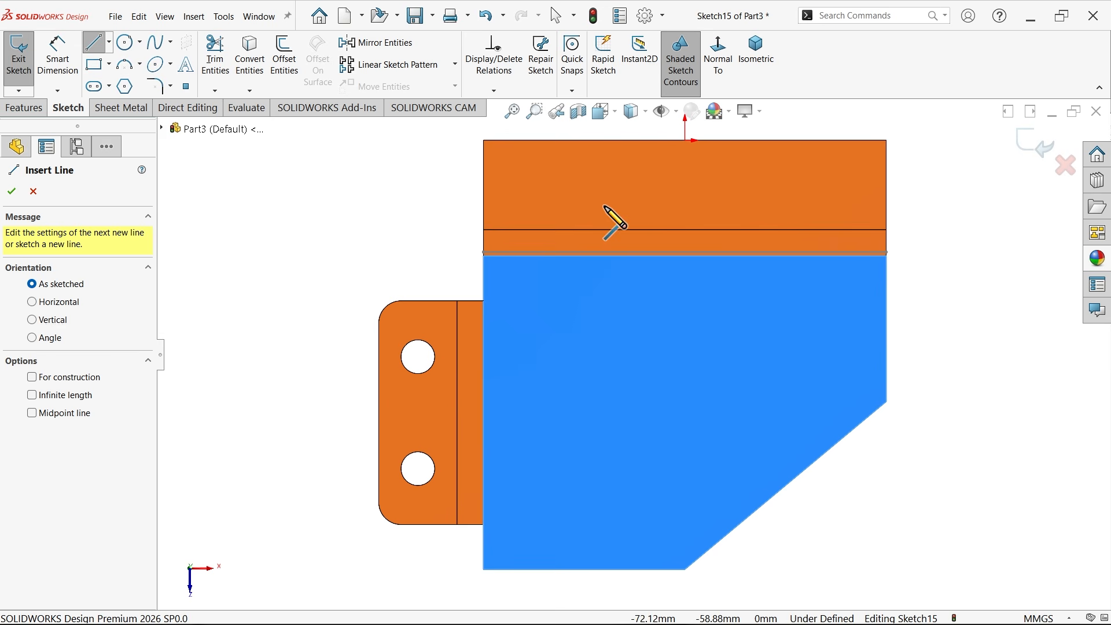
pyautogui.click(604, 207)
pyautogui.click(604, 344)
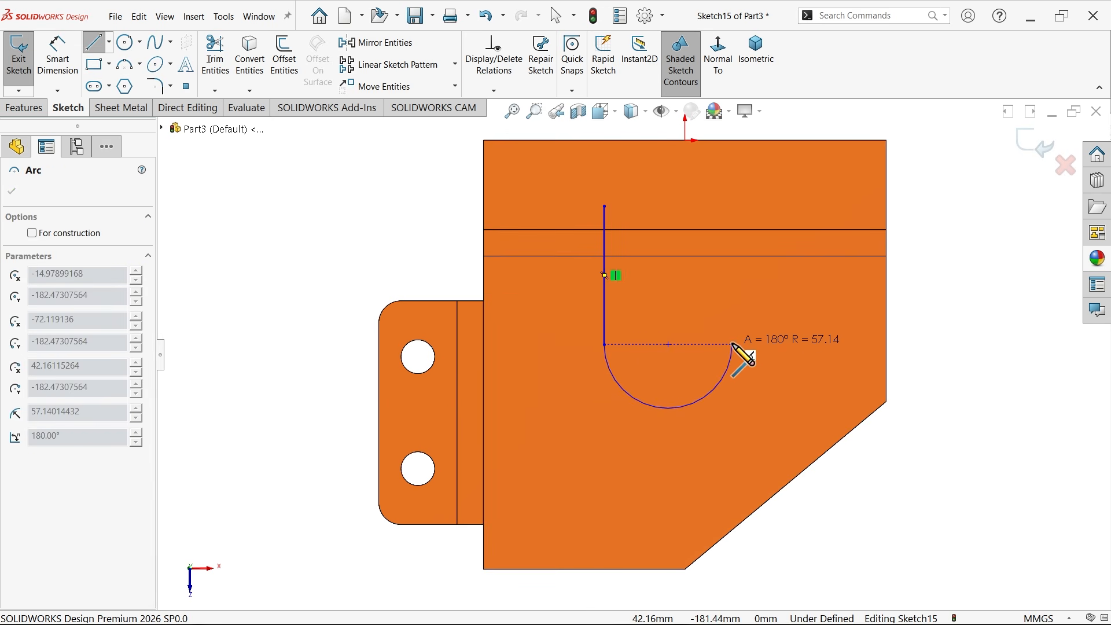
pyautogui.click(732, 343)
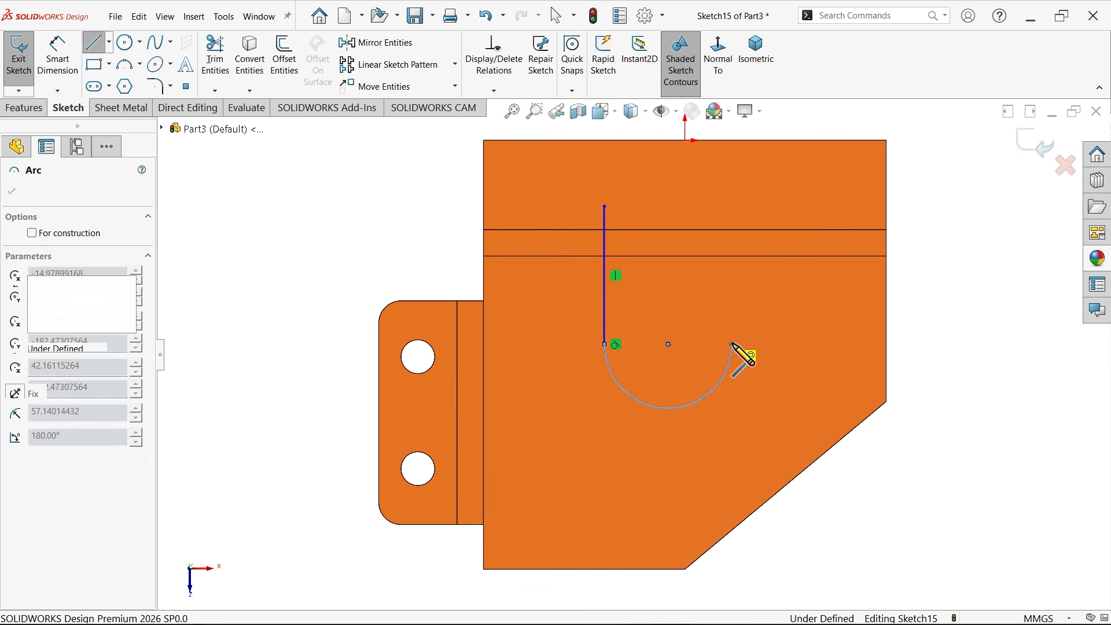
pyautogui.click(732, 206)
pyautogui.press('Escape')
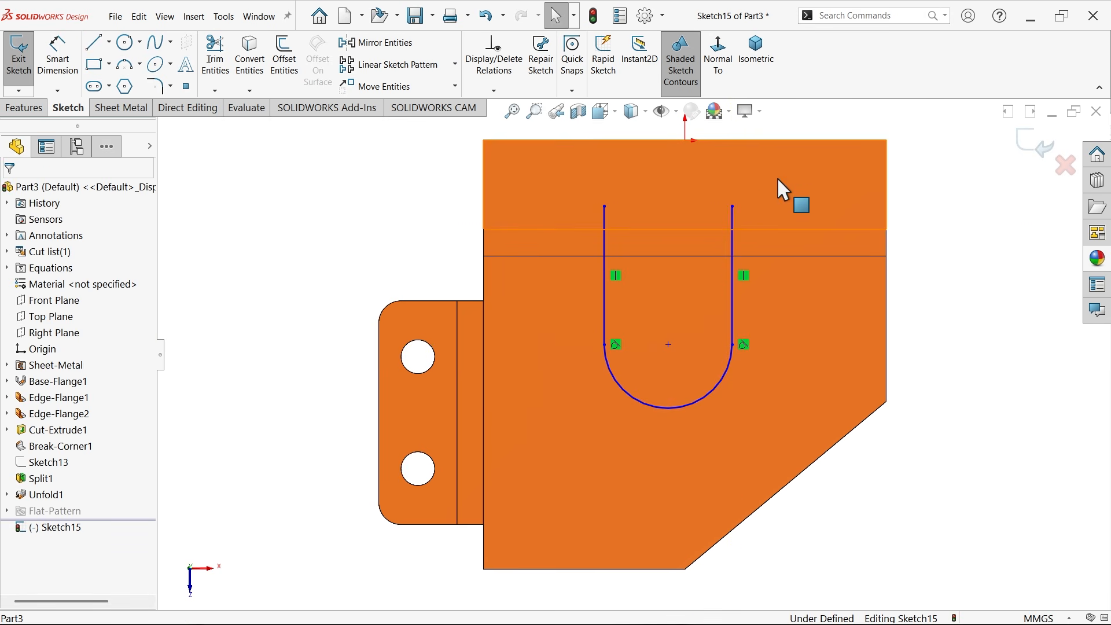
pyautogui.moveTo(777, 178); pyautogui.dragTo(557, 235)
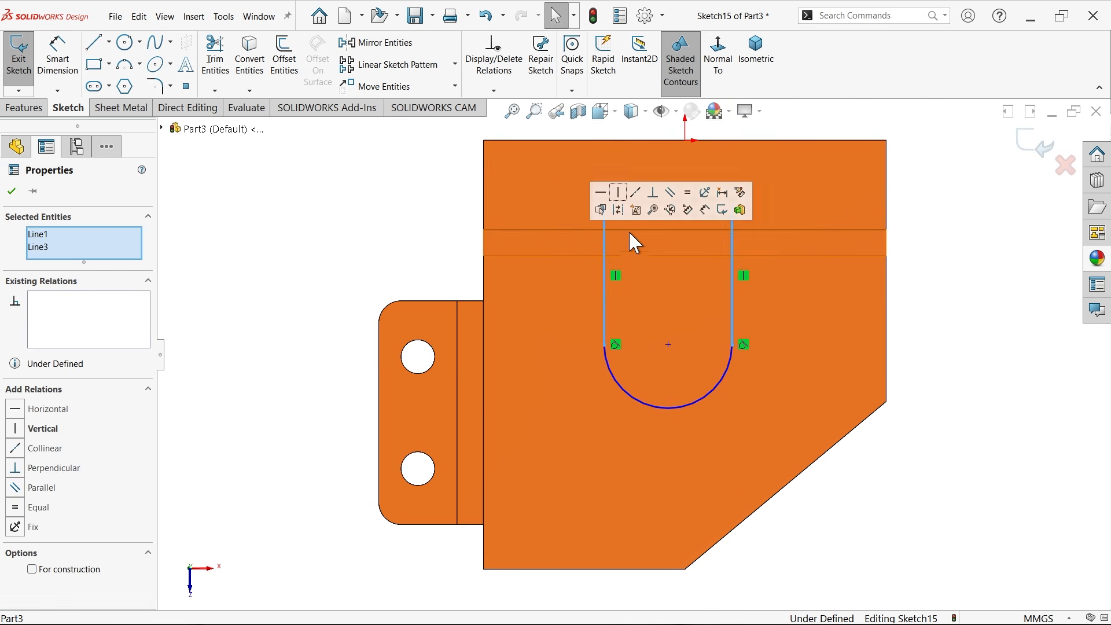
pyautogui.click(688, 194)
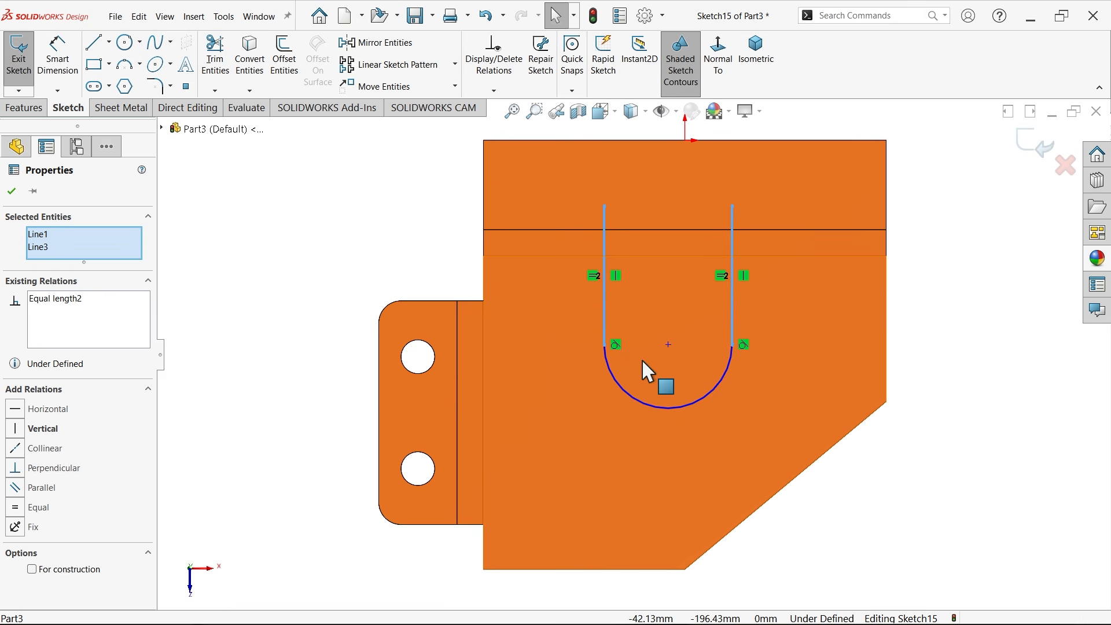
# Try to align the arc's centre vertically with the origin
pyautogui.click(668, 345)
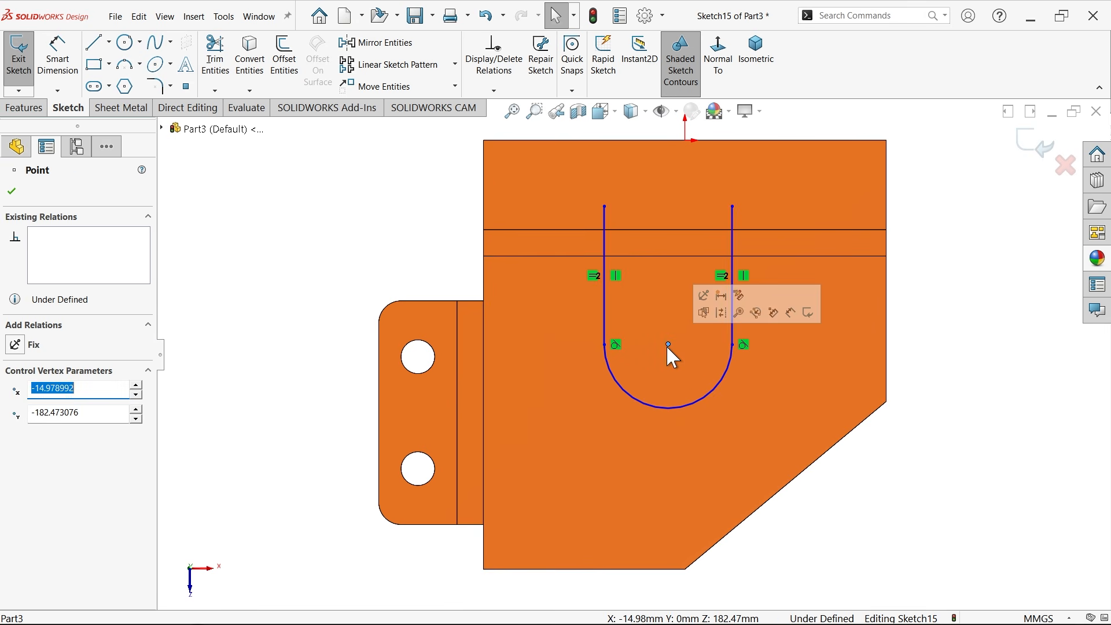
pyautogui.keyDown('ctrl'); pyautogui.click(686, 140); pyautogui.keyUp('ctrl')
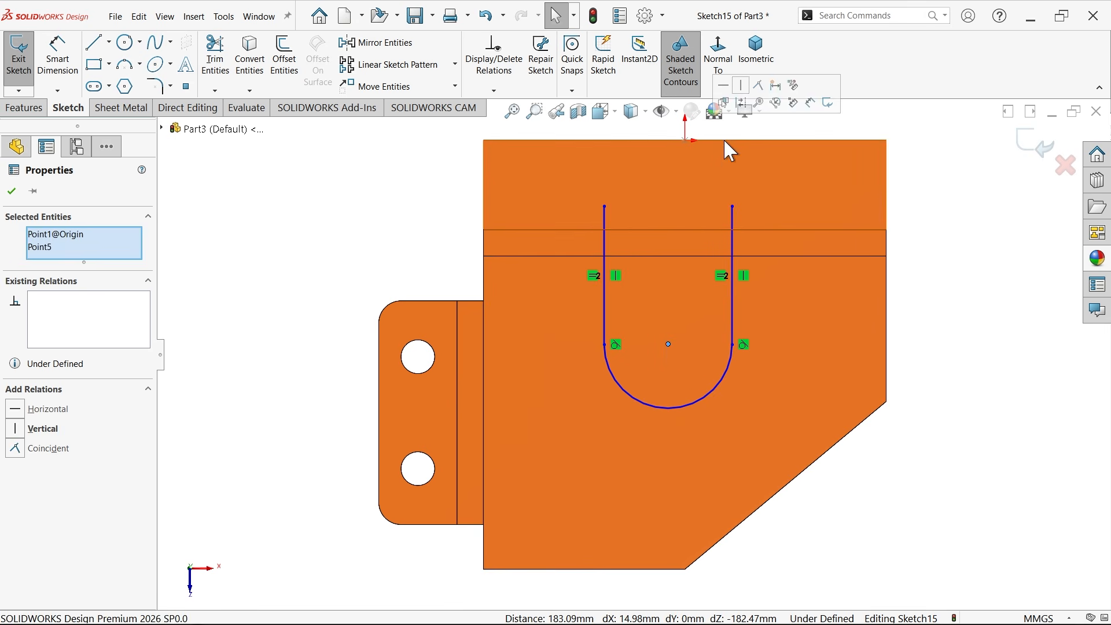
pyautogui.click(742, 87)
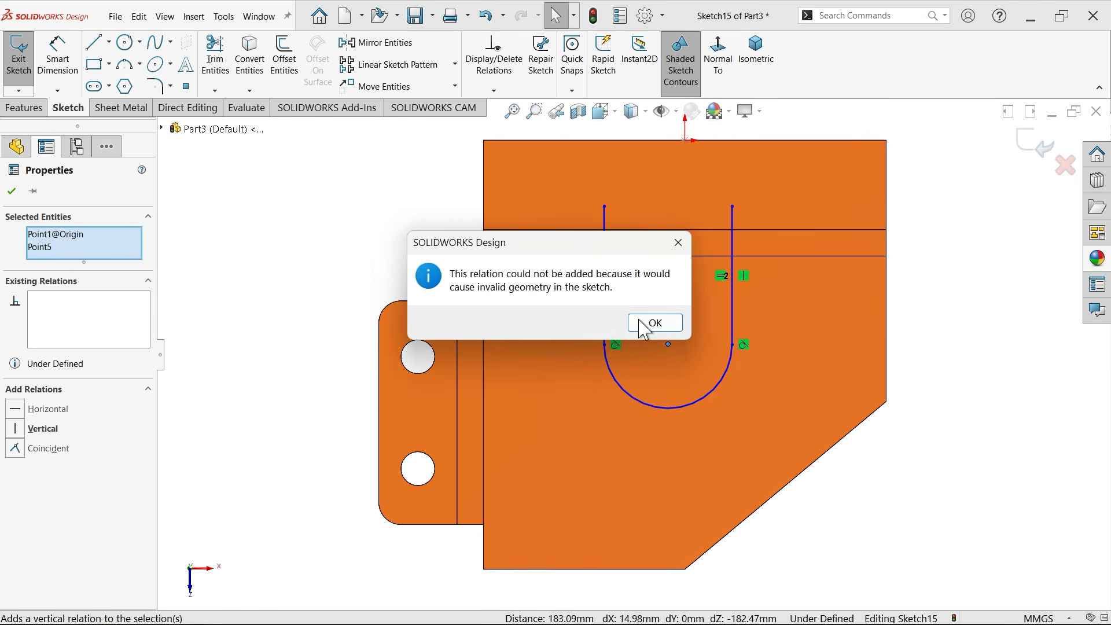
pyautogui.click(677, 244)
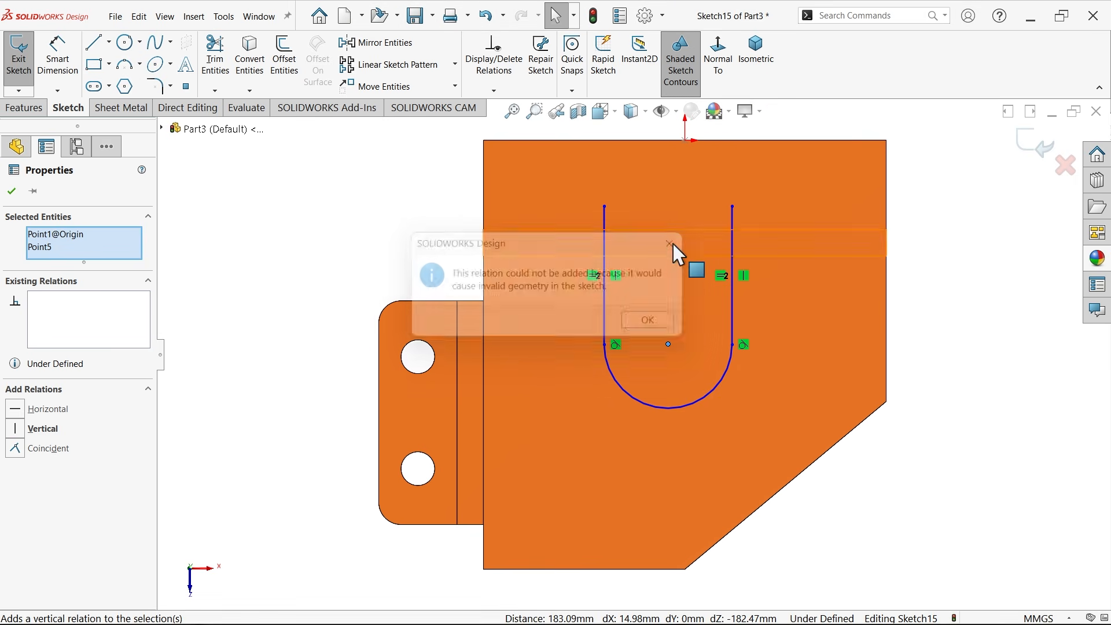
# Dimension the tab outline's arc with a 50 mm radius
pyautogui.click(65, 59)
pyautogui.click(719, 383)
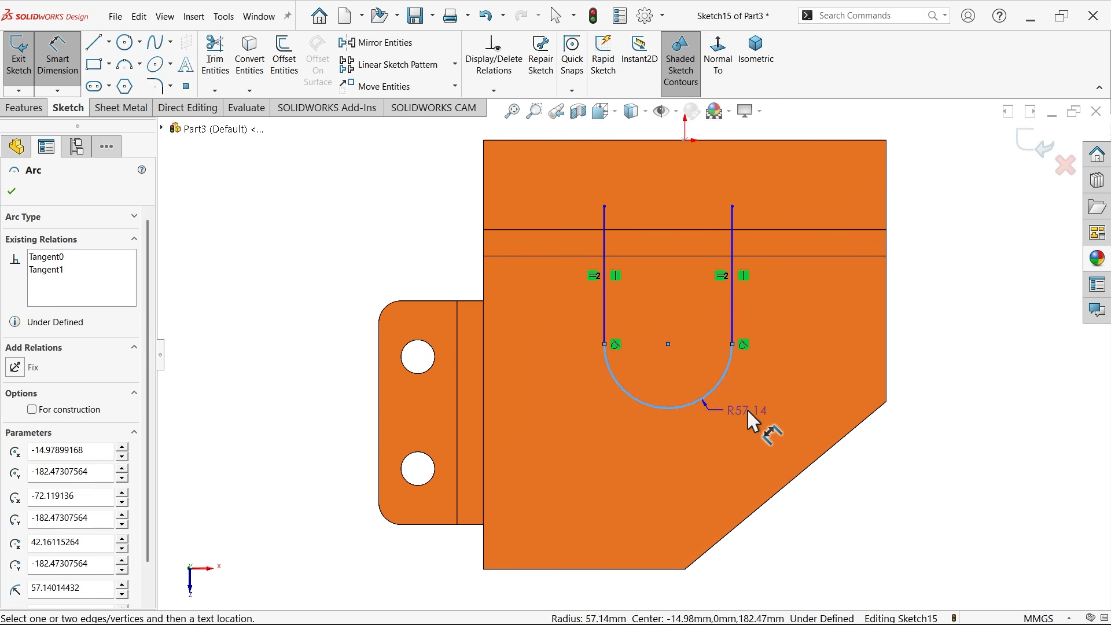
pyautogui.click(767, 418)
pyautogui.write('50')
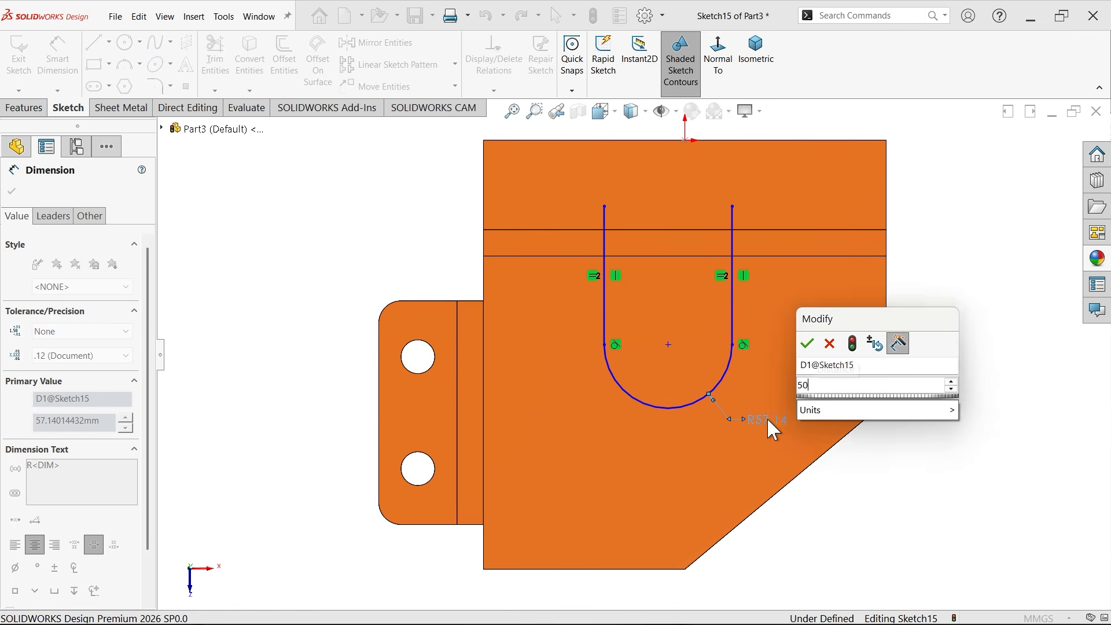
pyautogui.press('Return')
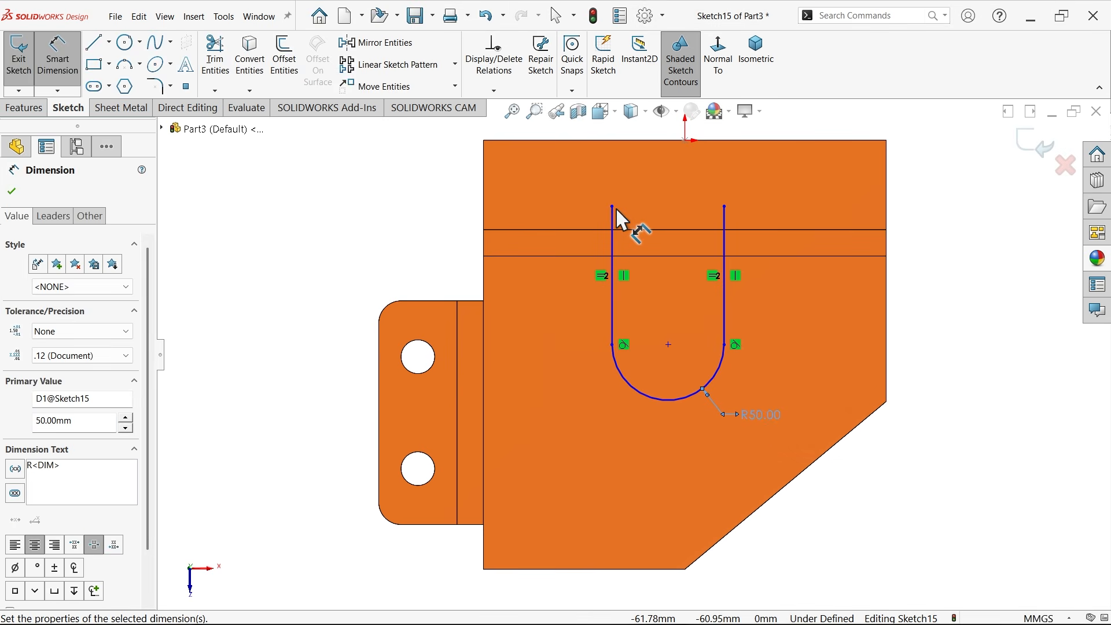
# Dimension the vertical distance from the origin to the upper end of the tab outline's left side as 60 mm
pyautogui.click(612, 205)
pyautogui.scroll(-4, 660, 165)
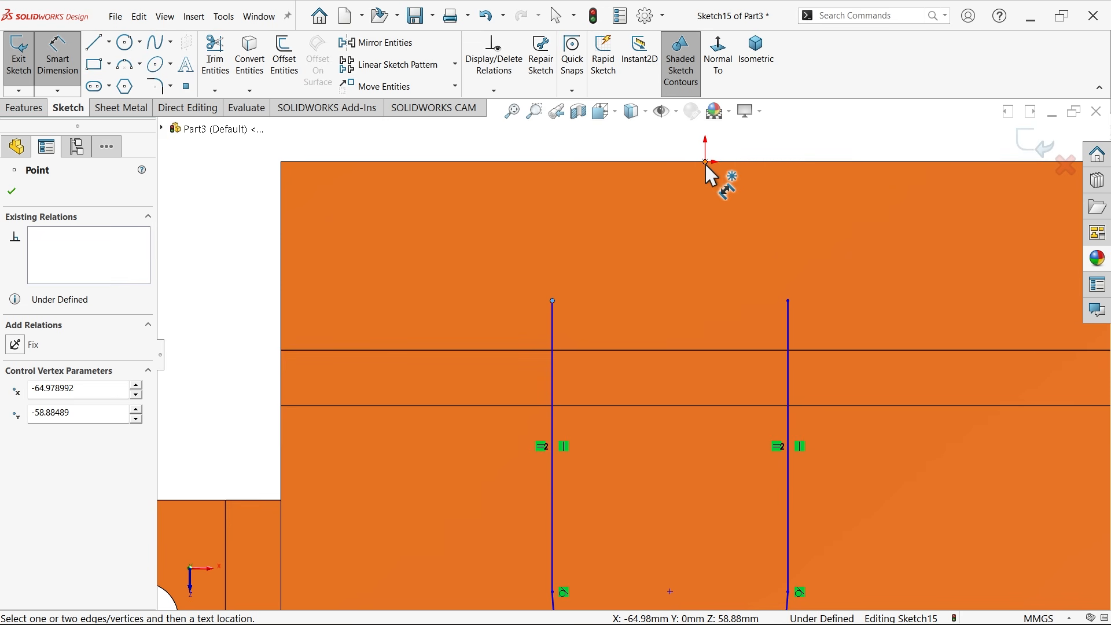
pyautogui.click(705, 162)
pyautogui.click(239, 259)
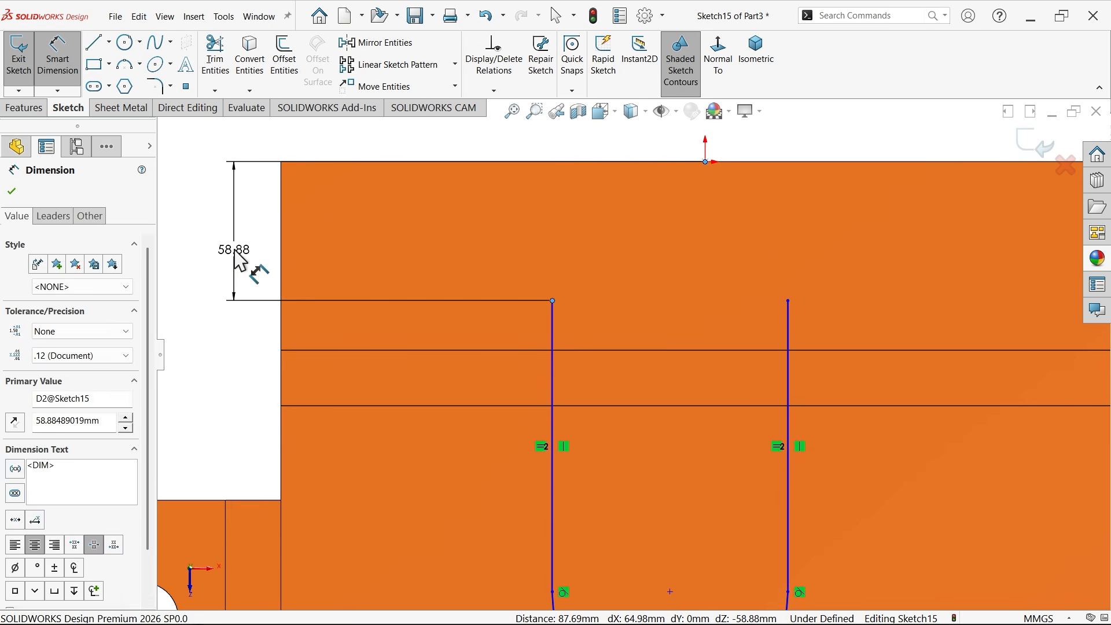
pyautogui.write('60')
pyautogui.press('Return')
pyautogui.scroll(5, 614, 327)
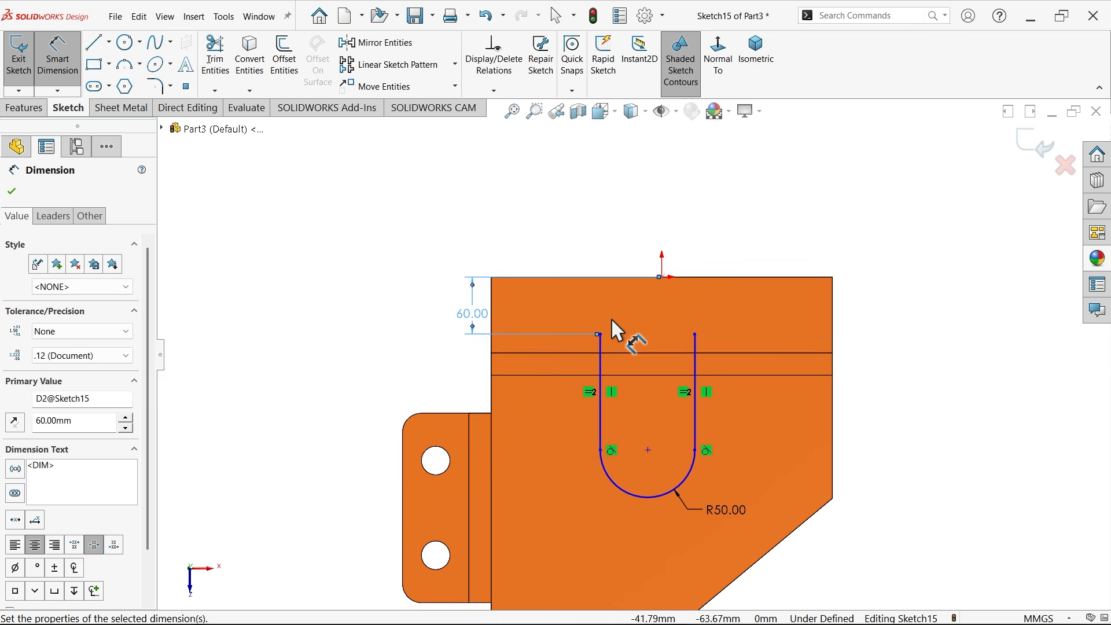
pyautogui.click(11, 191)
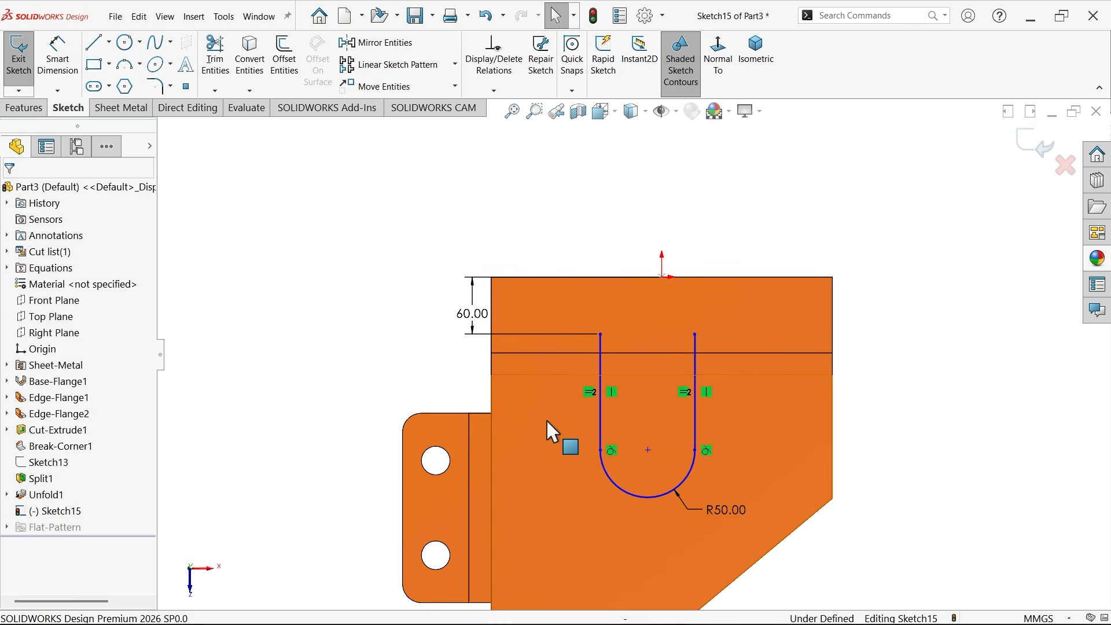
# Move the tab outline's arc centre beneath the origin and dimension it 150 mm from the left side's upper end
pyautogui.scroll(-1, 665, 443)
pyautogui.moveTo(663, 447); pyautogui.dragTo(683, 447)
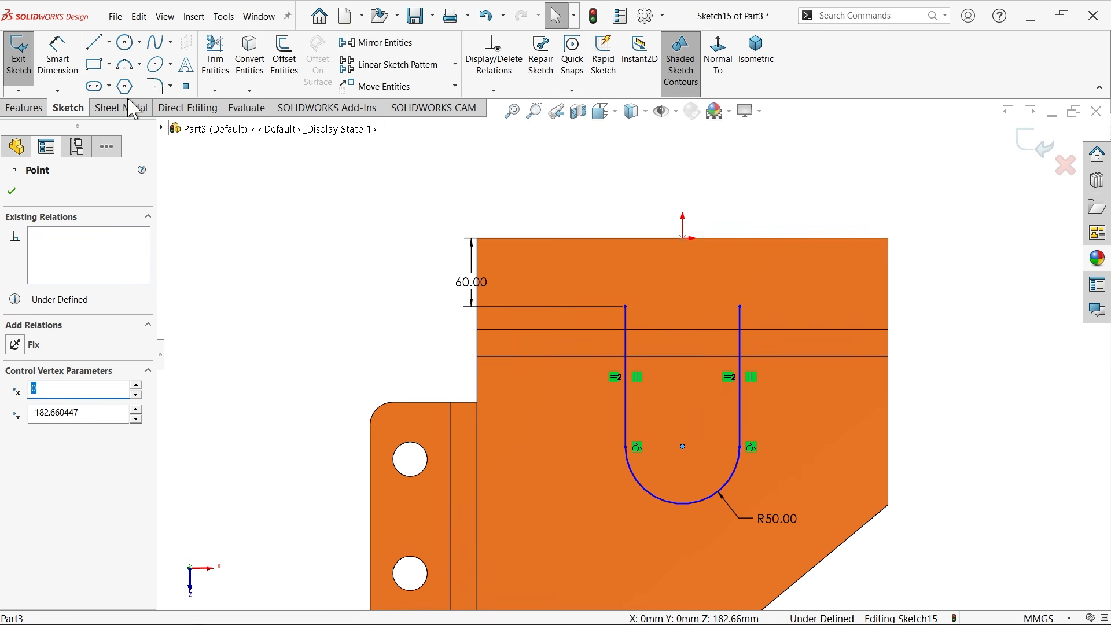
pyautogui.click(57, 55)
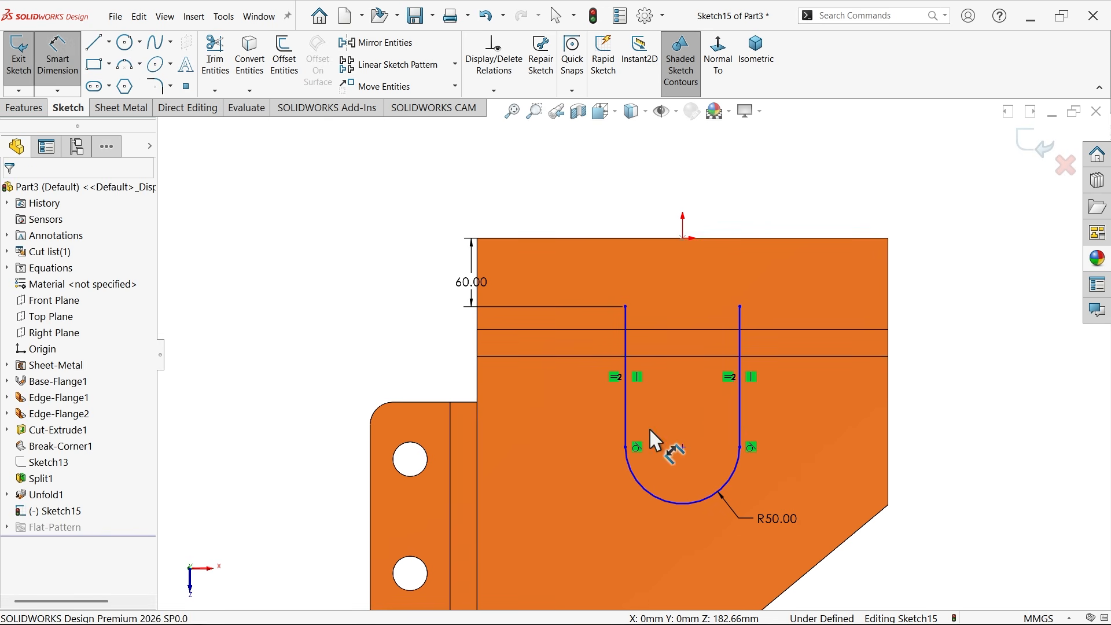
pyautogui.click(683, 446)
pyautogui.click(626, 306)
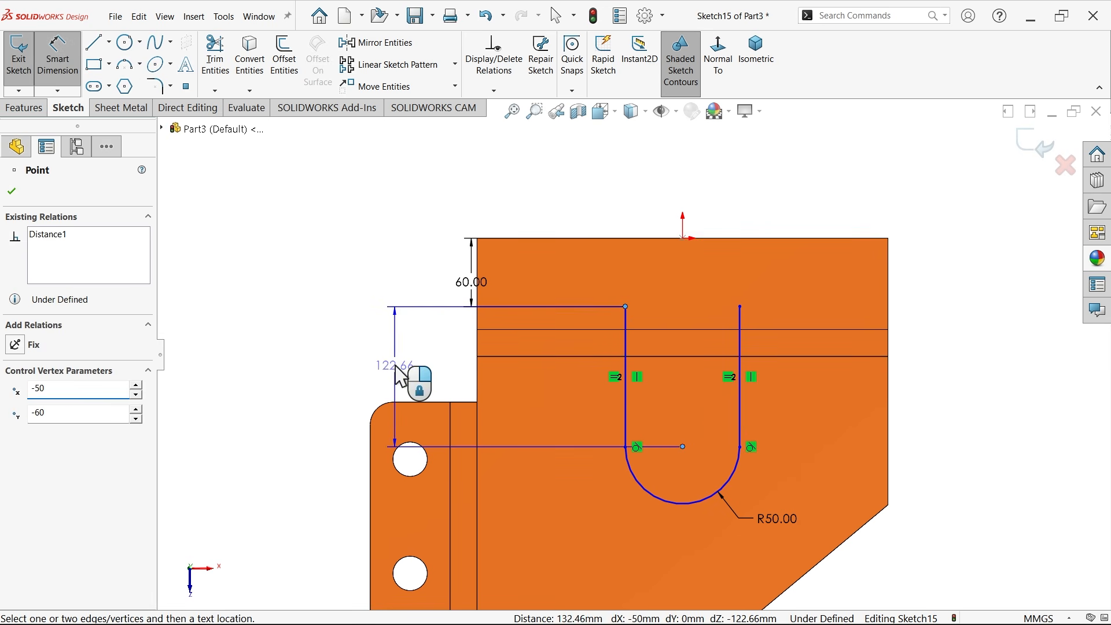
pyautogui.click(396, 365)
pyautogui.write('150')
pyautogui.press('Return')
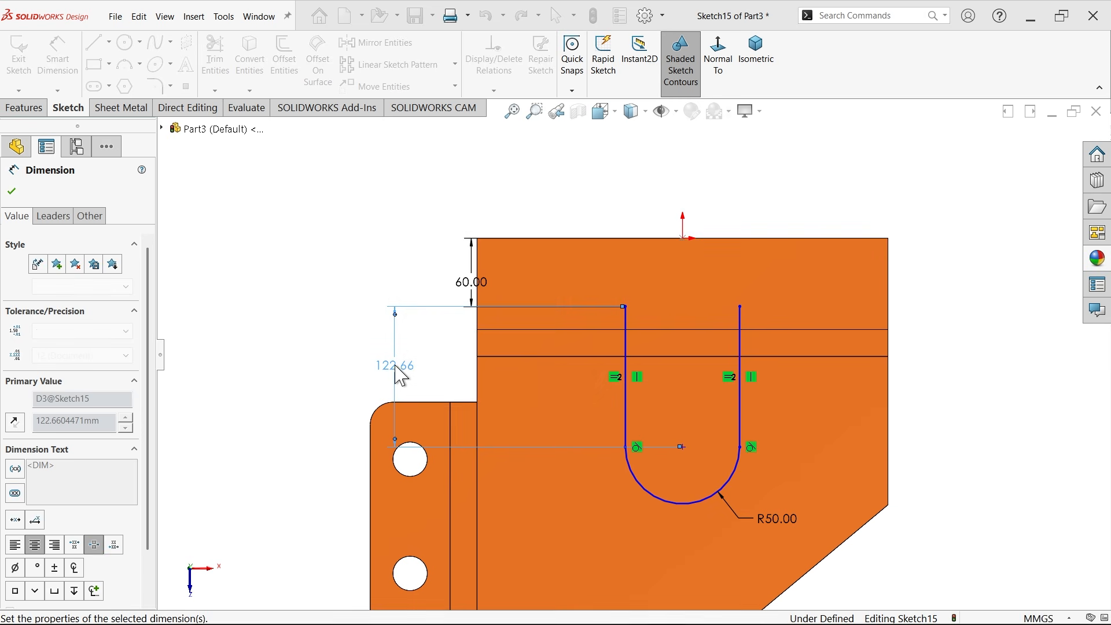
pyautogui.click(12, 191)
pyautogui.press('Escape')
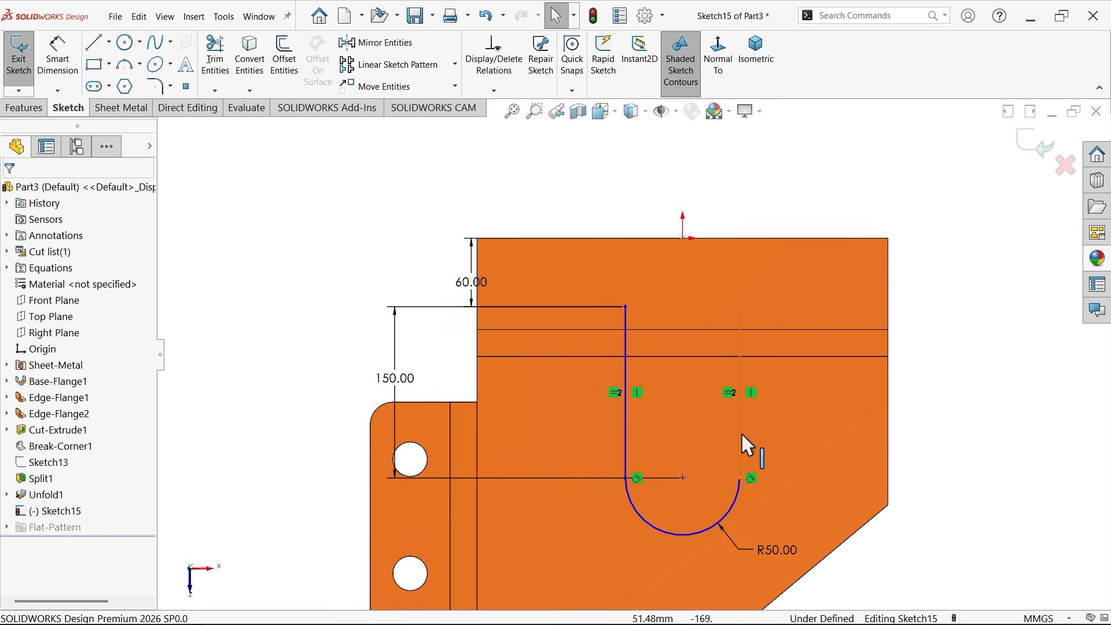
# Add a vertical relation between the arc's centre and the origin
pyautogui.click(680, 478)
pyautogui.keyDown('ctrl'); pyautogui.click(683, 237); pyautogui.keyUp('ctrl')
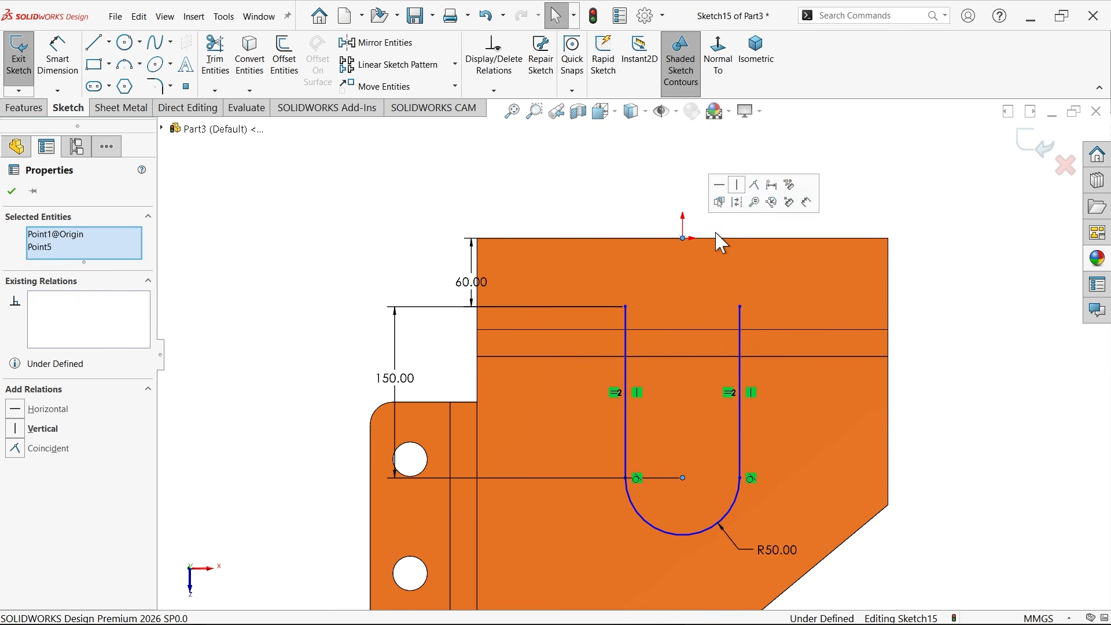
pyautogui.click(737, 186)
pyautogui.click(633, 188)
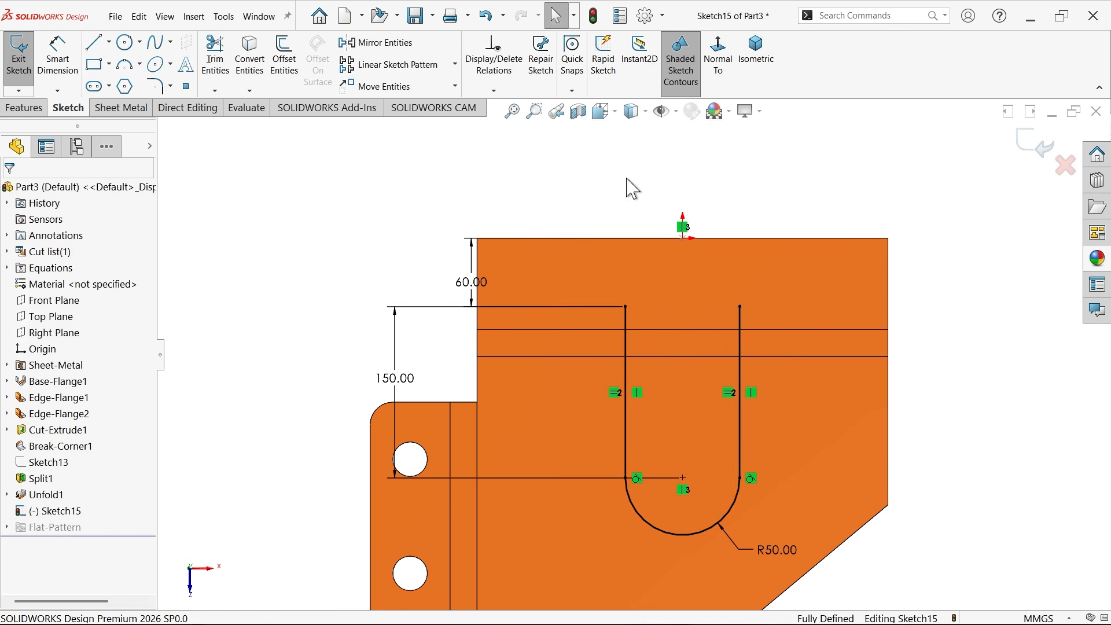
# Offset the whole tab outline 4 mm inward and cap its open ends with lines to form a closed slit profile
pyautogui.scroll(-1, 695, 521)
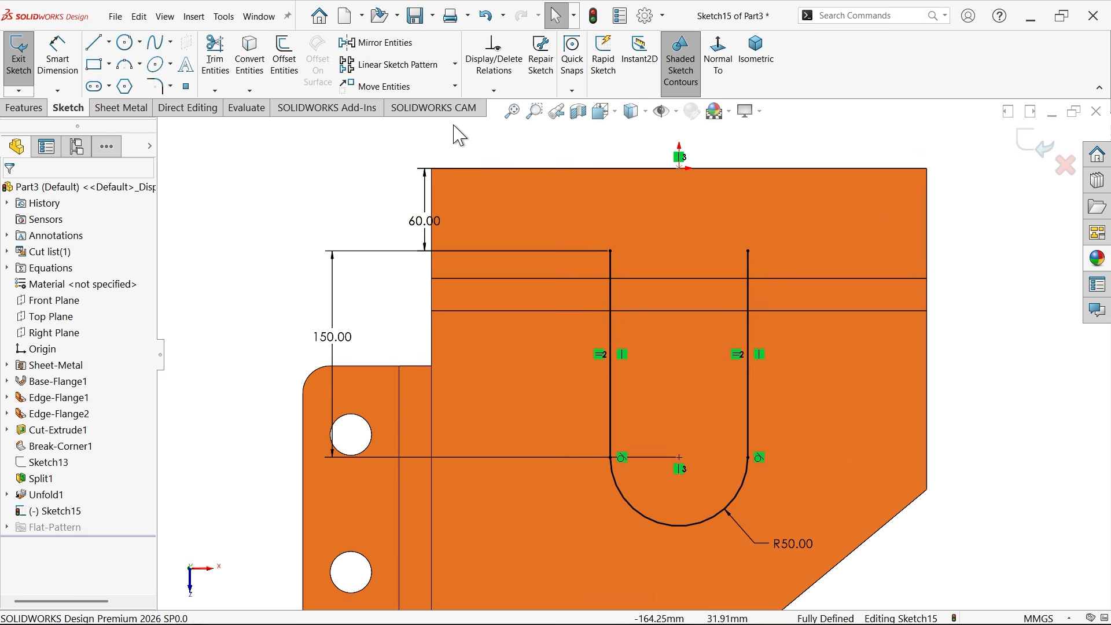
pyautogui.click(286, 65)
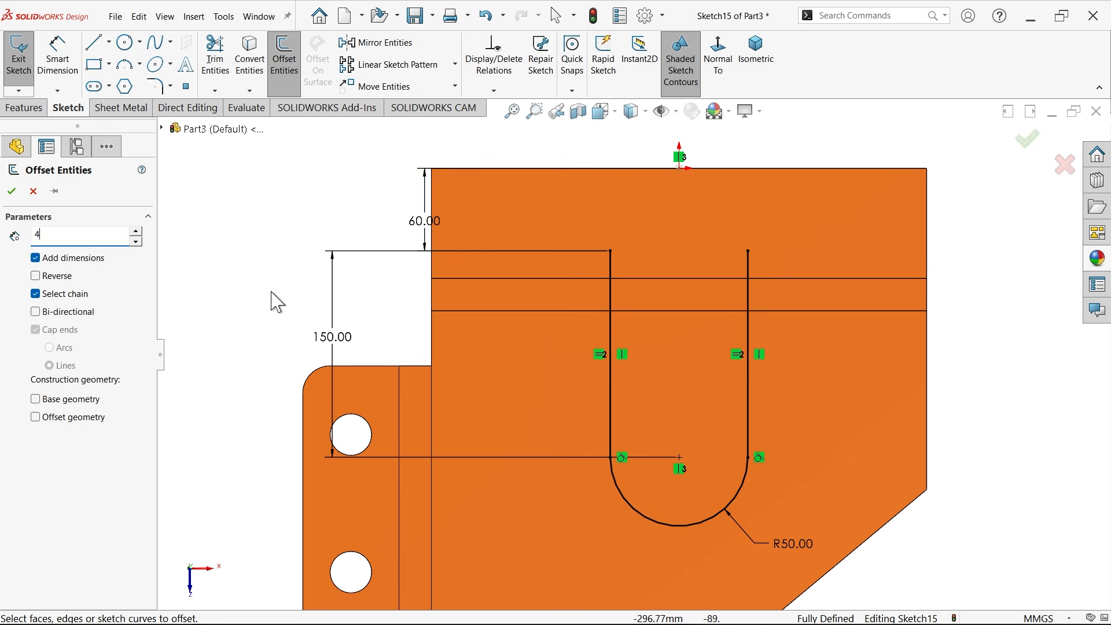
pyautogui.click(611, 304)
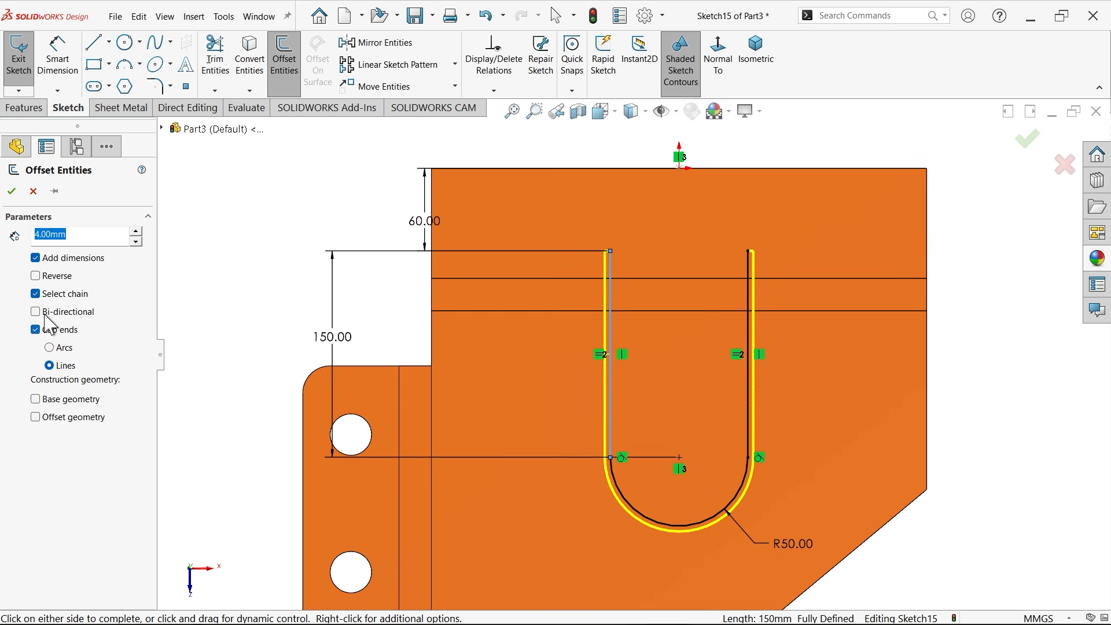
pyautogui.click(36, 277)
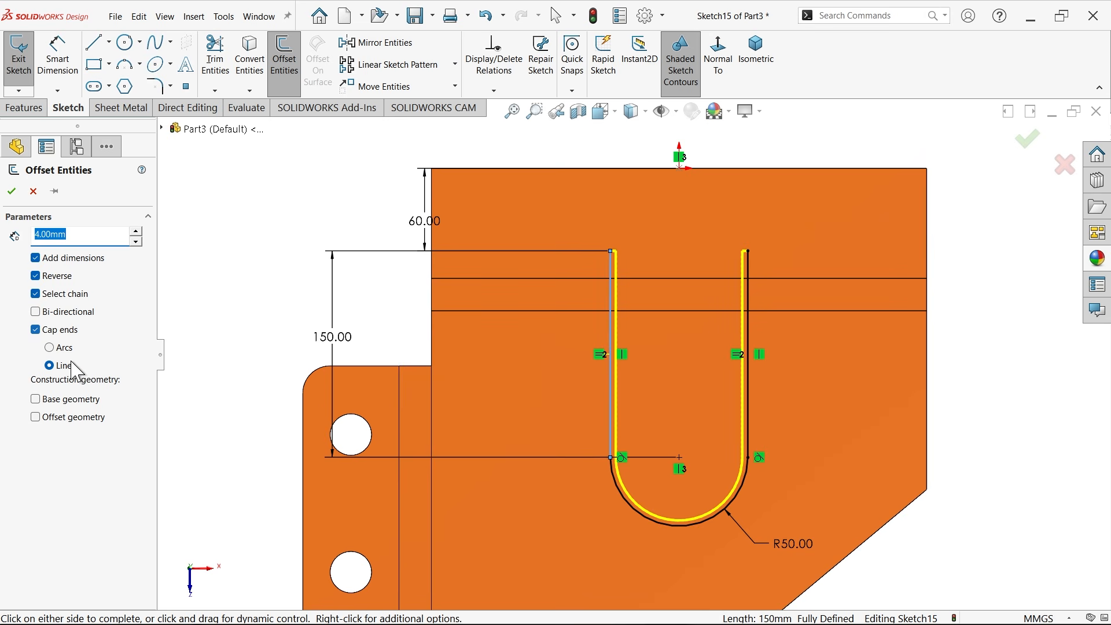
pyautogui.scroll(-5, 637, 289)
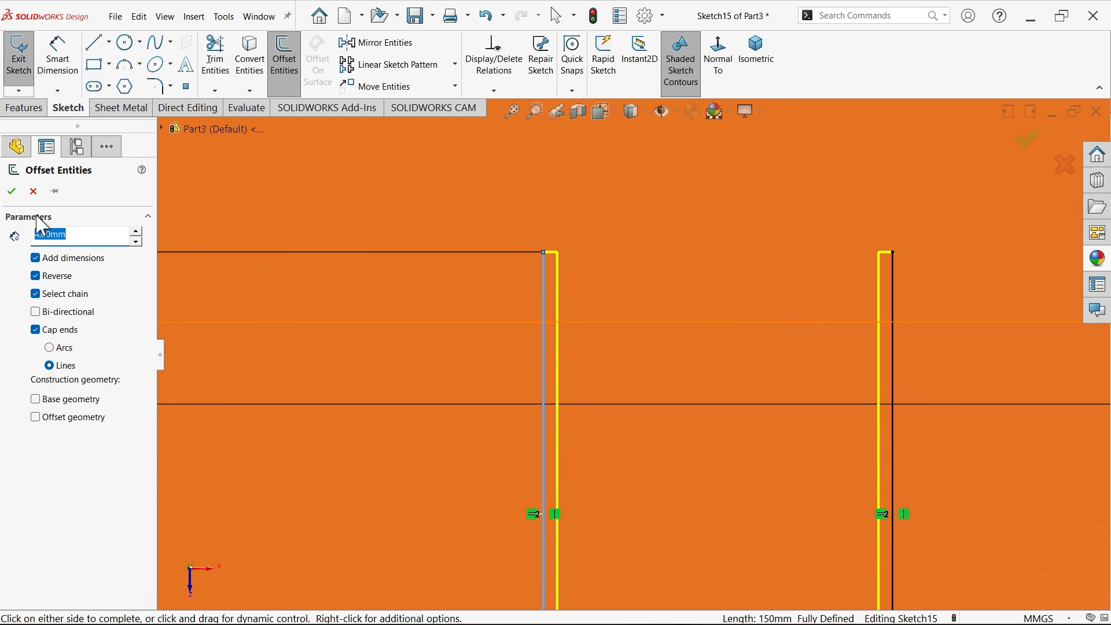
pyautogui.click(13, 192)
pyautogui.scroll(5, 509, 311)
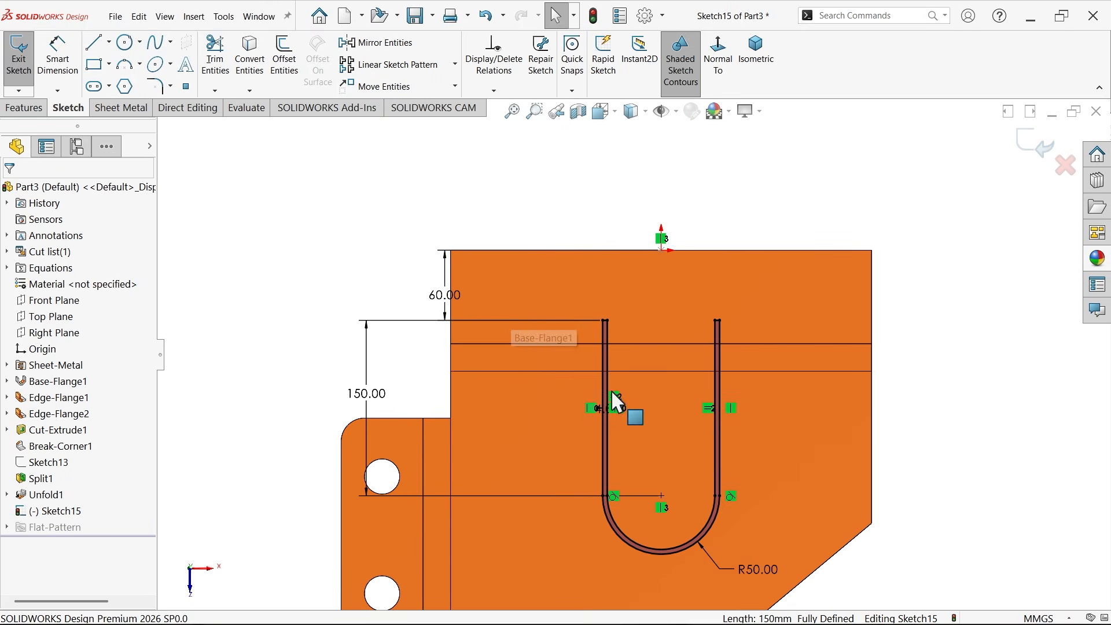
# Sketch a circle centred on the tab outline's arc centre and dimension its diameter as 40 mm
pyautogui.click(129, 42)
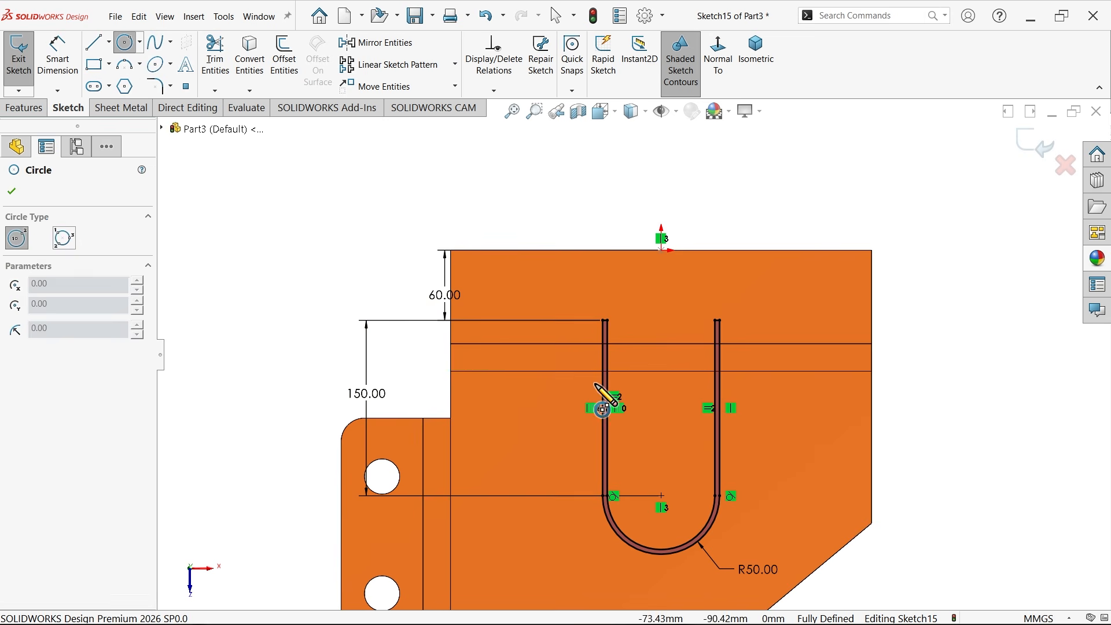
pyautogui.scroll(-4, 666, 509)
pyautogui.click(648, 438)
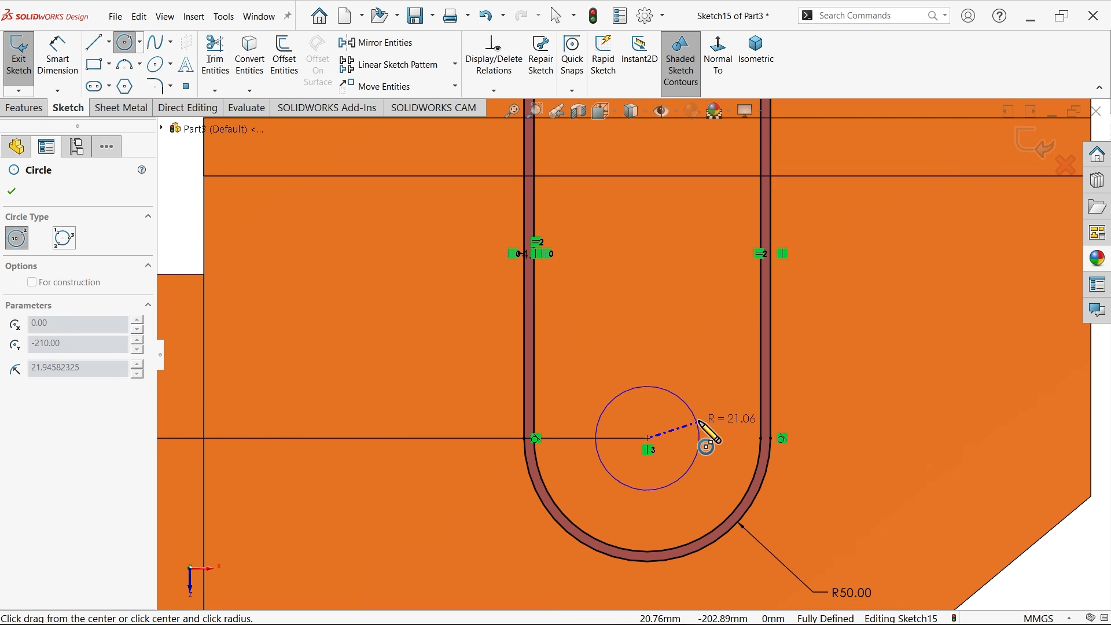
pyautogui.click(702, 439)
pyautogui.click(65, 72)
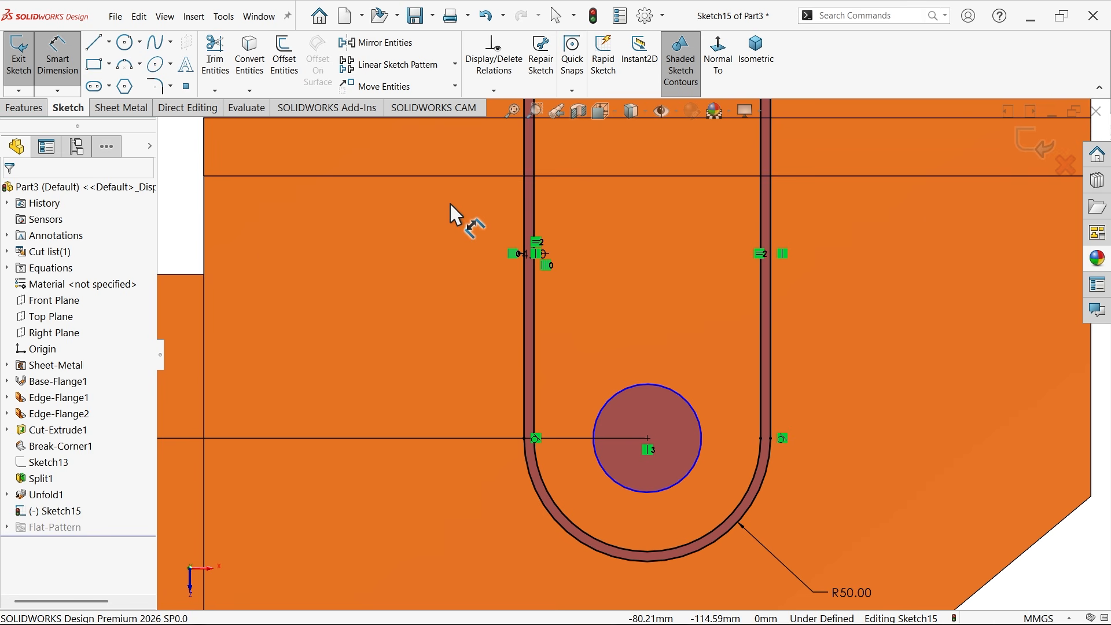
pyautogui.click(605, 406)
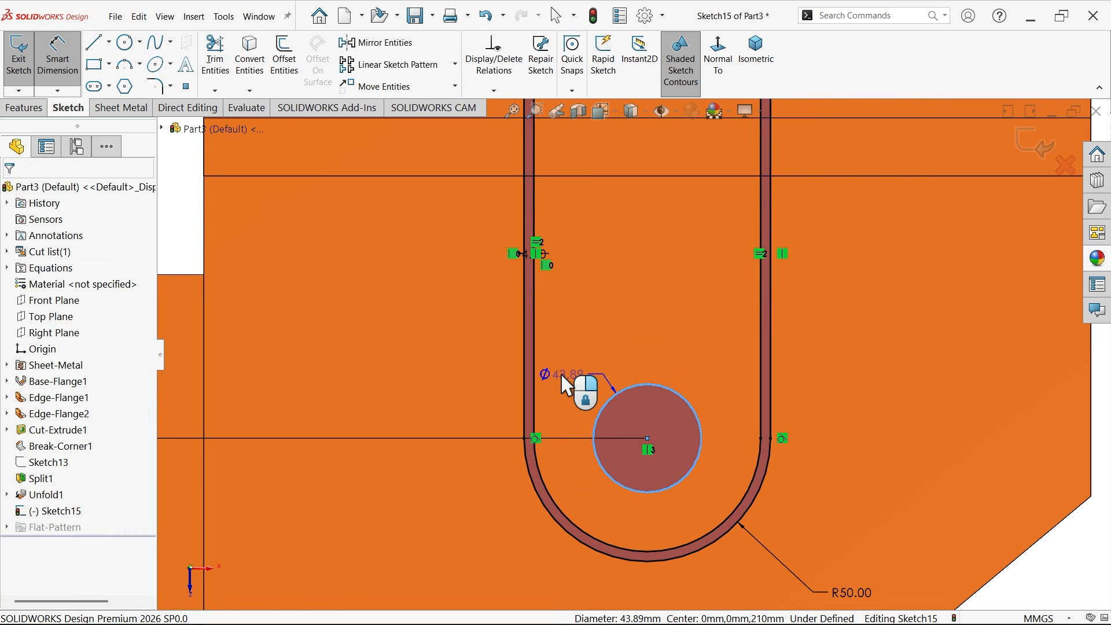
pyautogui.click(560, 375)
pyautogui.write('40')
pyautogui.press('Return')
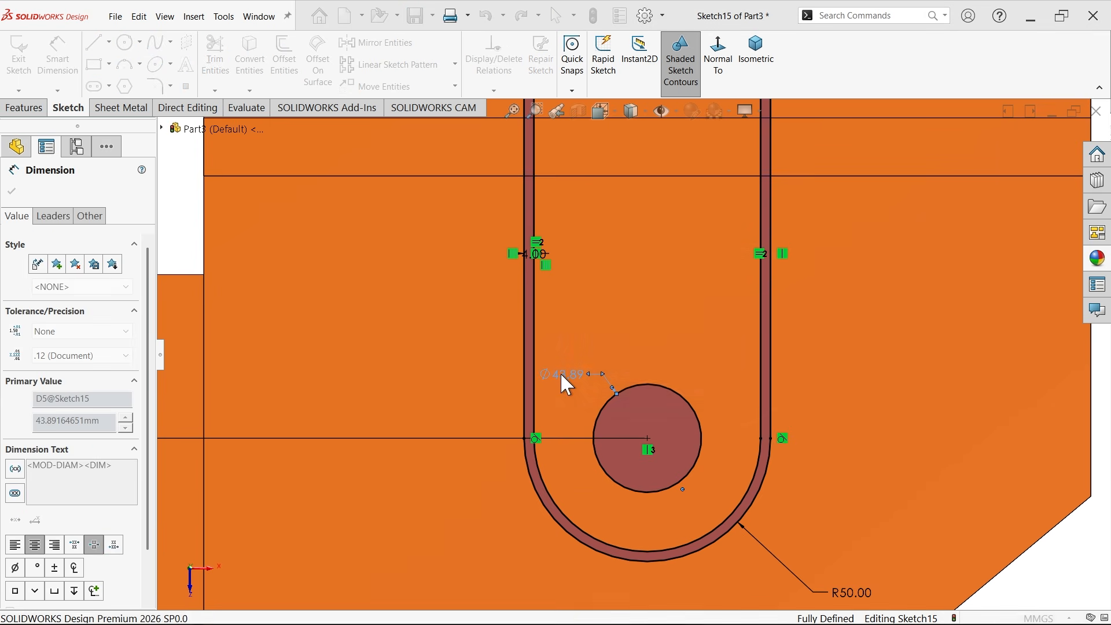
pyautogui.scroll(3, 637, 318)
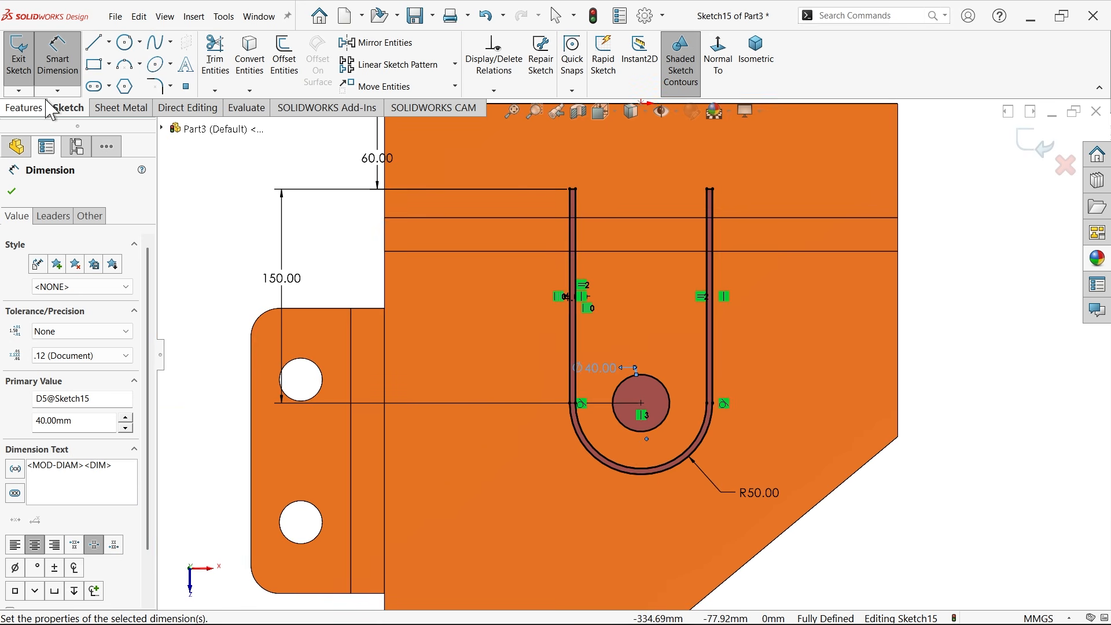
# Cut-extrude the U-shaped slit and the circle through the sheet, with blind depth linked to thickness and normal cut
pyautogui.click(25, 109)
pyautogui.click(257, 55)
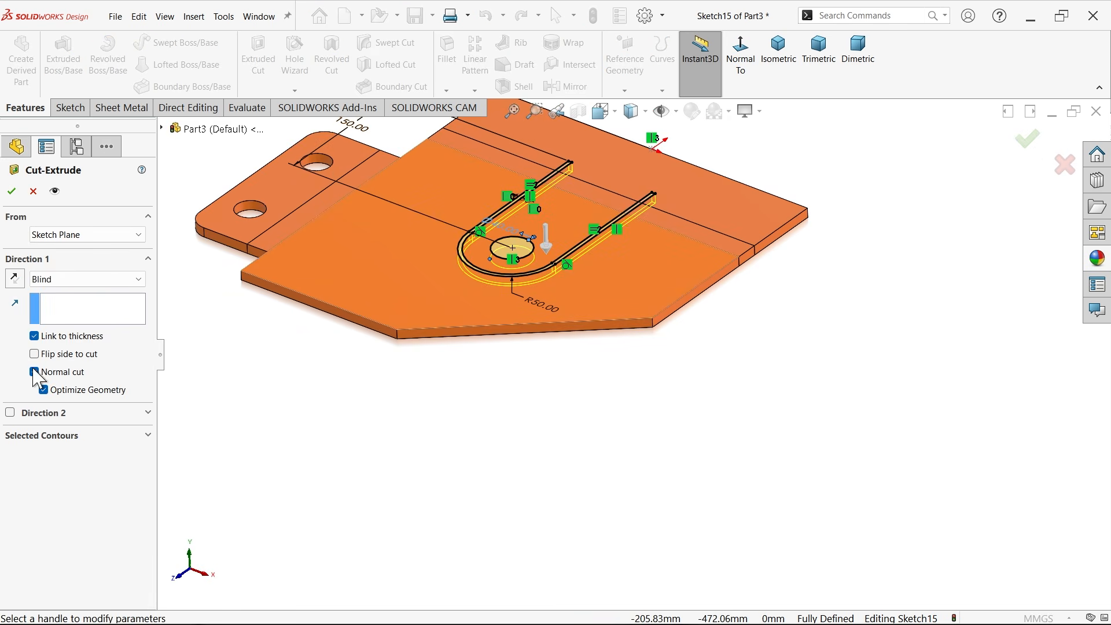
pyautogui.click(14, 194)
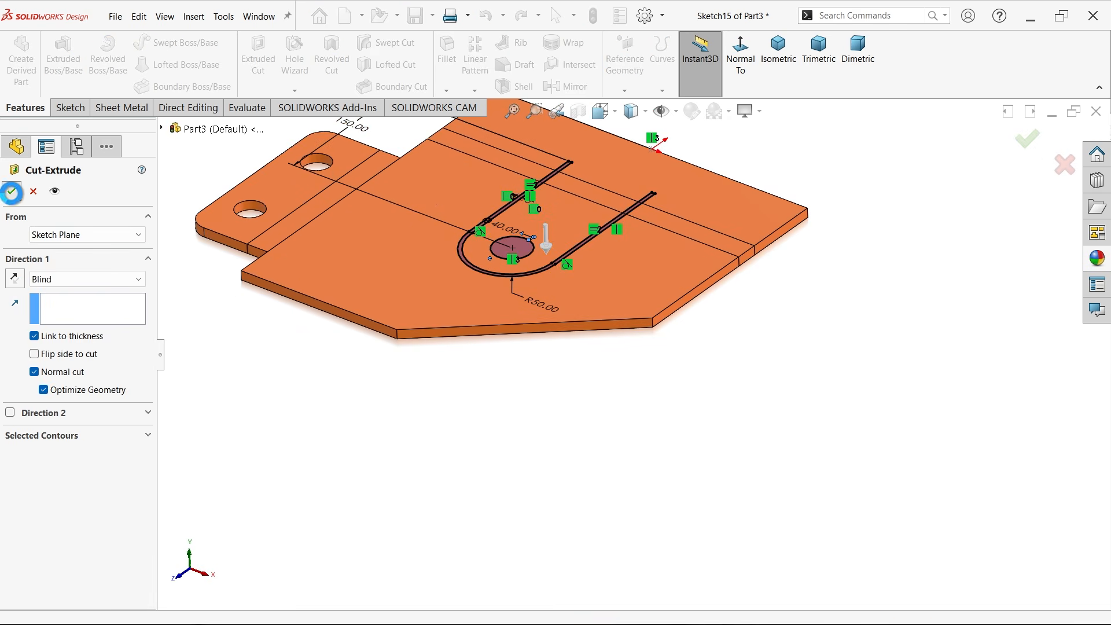
pyautogui.moveTo(526, 369); pyautogui.dragTo(571, 376, button='middle')
pyautogui.scroll(3, 578, 265)
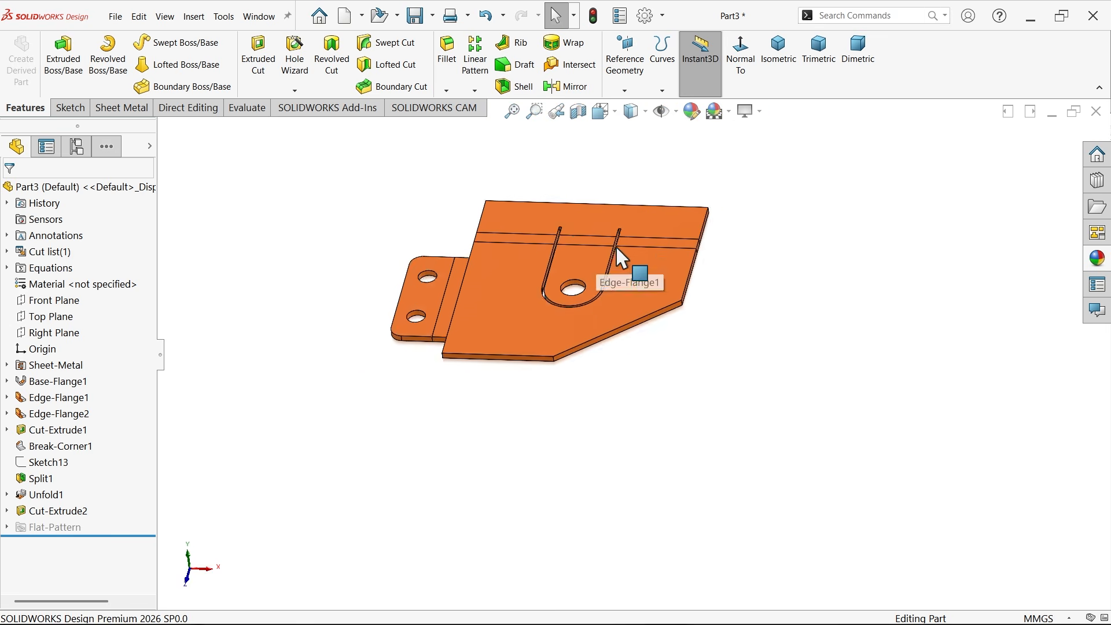
# Fold all the bends of the bracket again, keeping the top flange face fixed
pyautogui.moveTo(616, 245); pyautogui.dragTo(595, 302, button='middle')
pyautogui.scroll(-4, 613, 207)
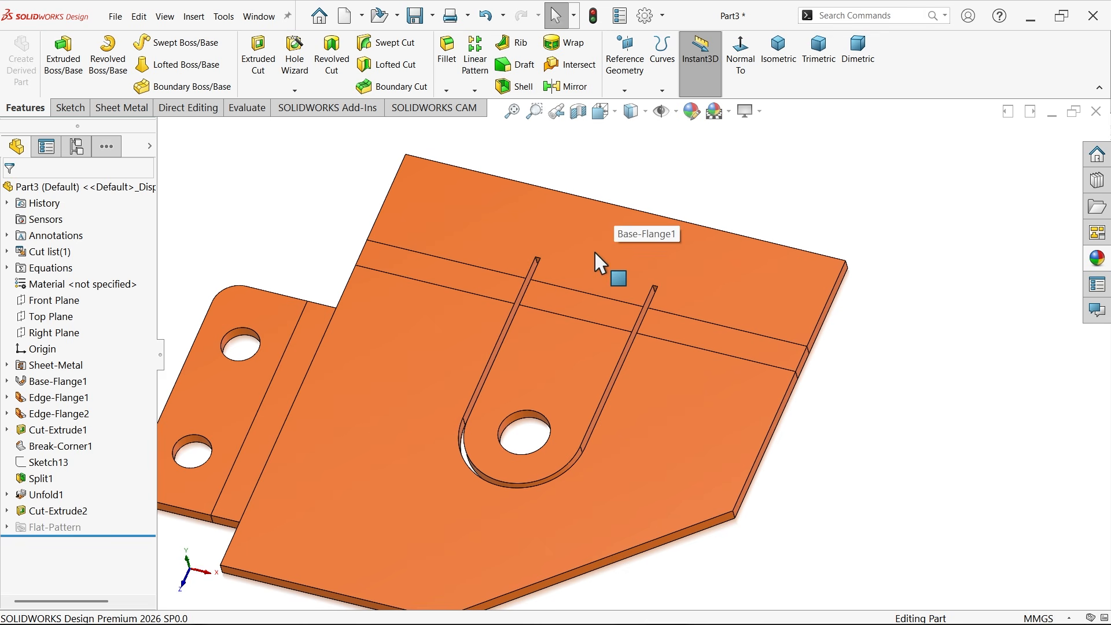
pyautogui.click(123, 108)
pyautogui.click(731, 66)
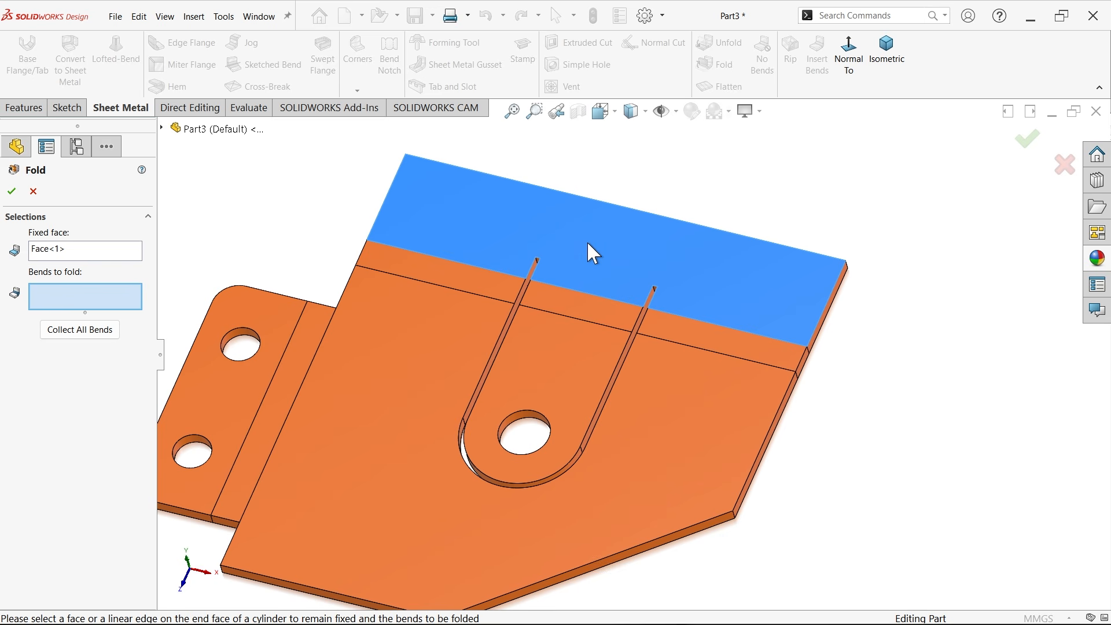
pyautogui.click(79, 331)
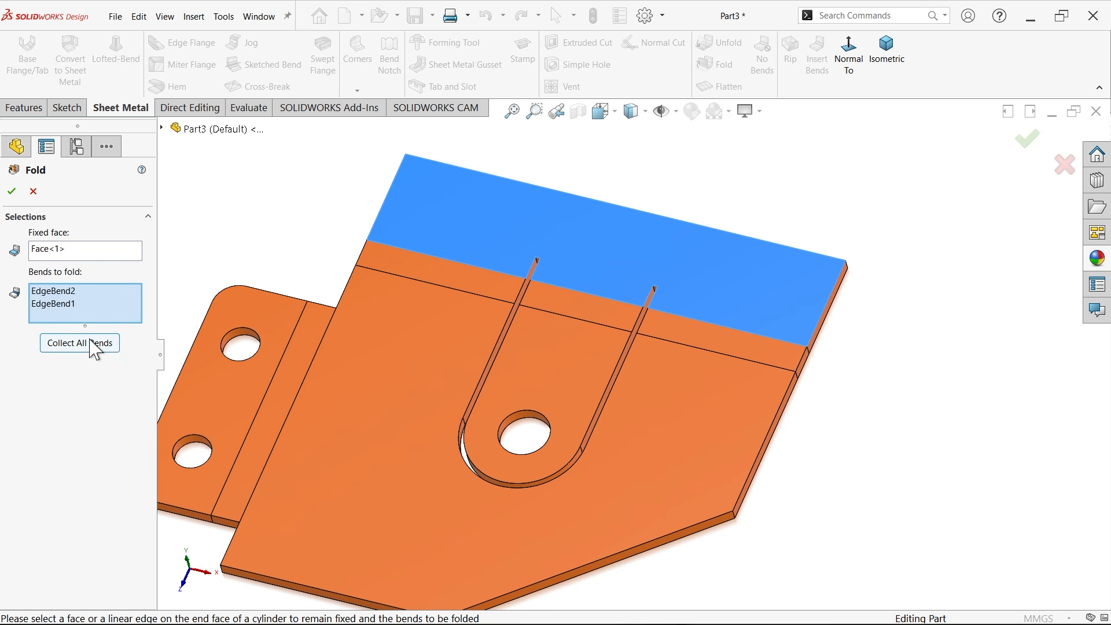
pyautogui.click(13, 195)
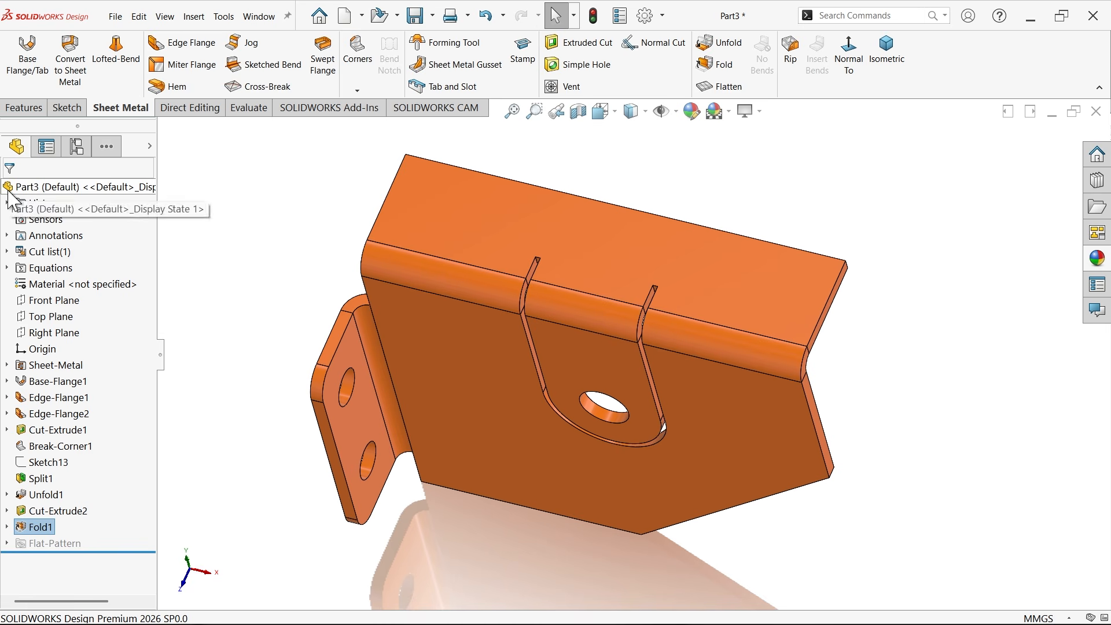
# Start a sketch on the tab's front face and draw a horizontal line about 92 mm long across it, above the hole
pyautogui.moveTo(516, 311); pyautogui.dragTo(585, 242, button='middle')
pyautogui.click(608, 379)
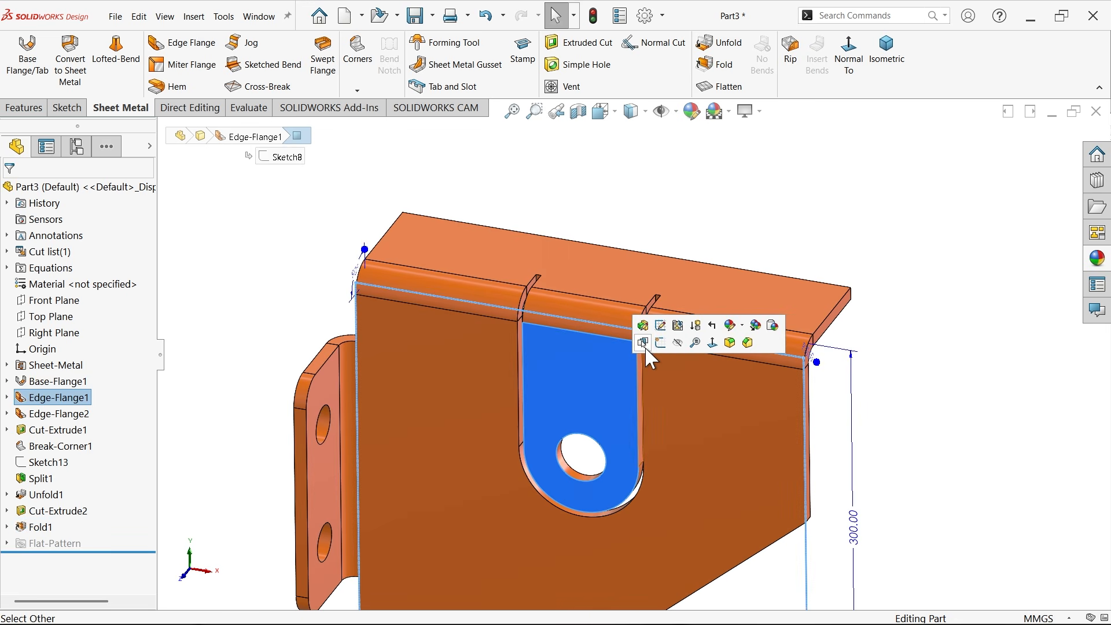
pyautogui.click(649, 346)
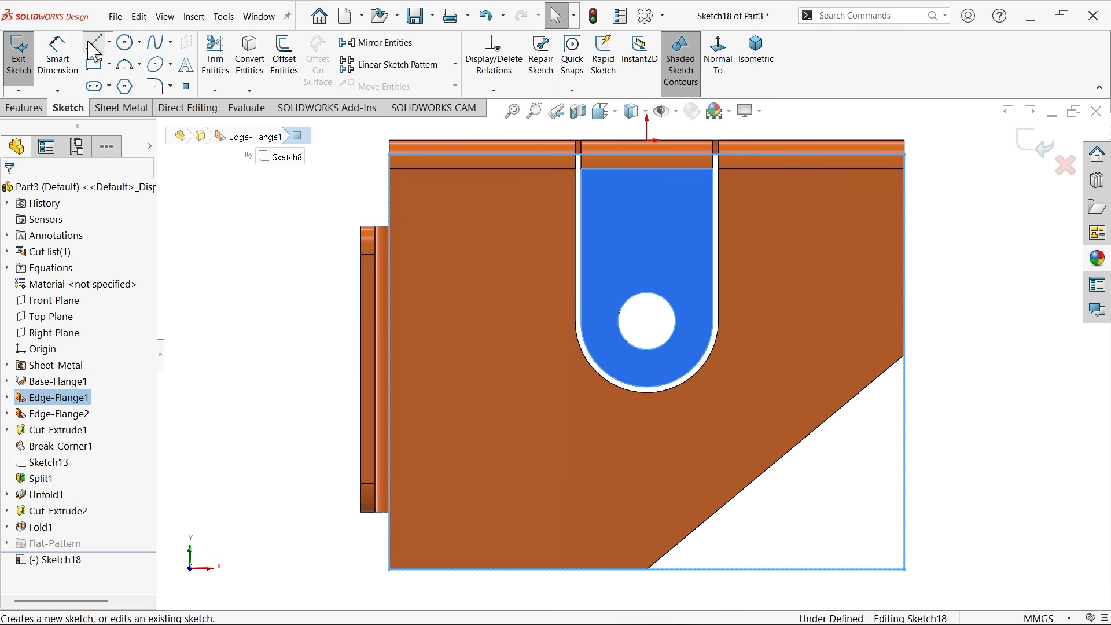
pyautogui.click(93, 44)
pyautogui.scroll(-3, 603, 180)
pyautogui.click(565, 302)
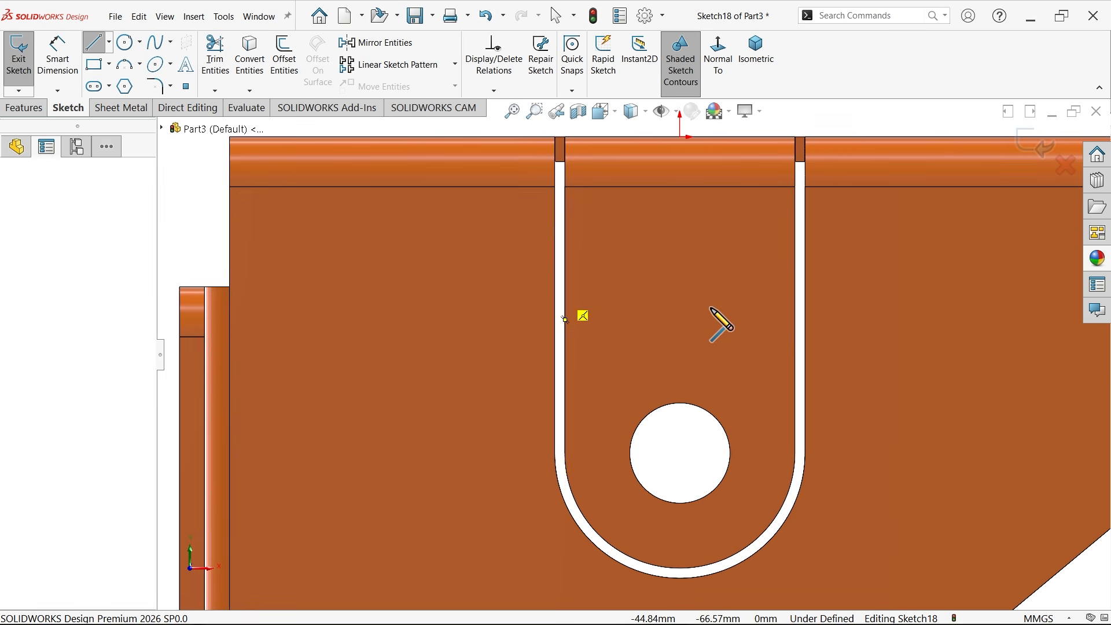
pyautogui.click(795, 303)
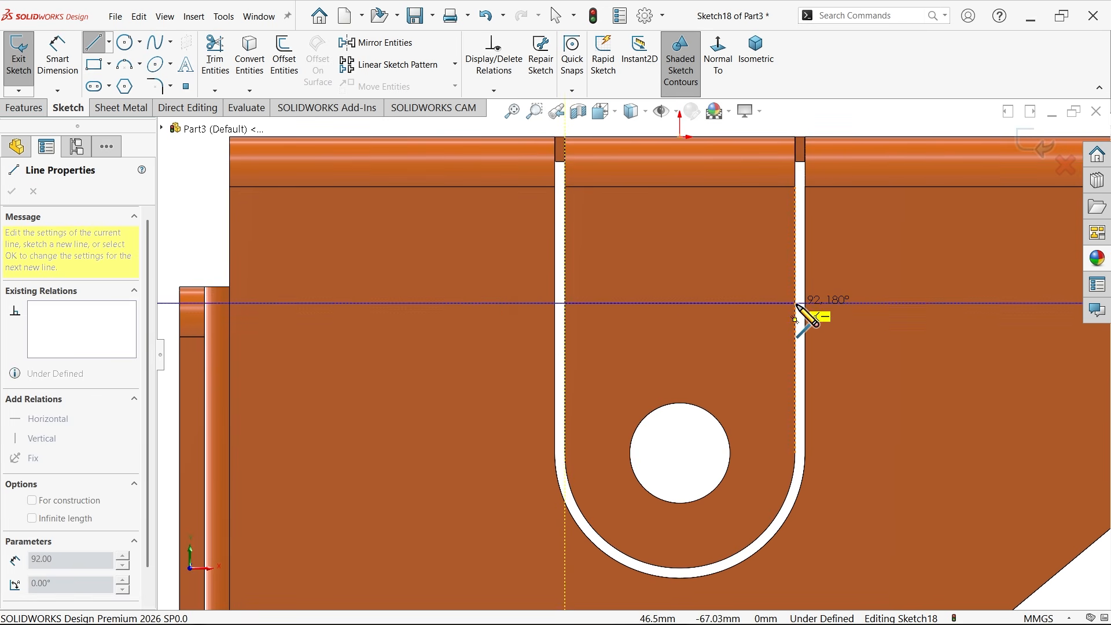
pyautogui.rightClick(749, 265)
pyautogui.click(764, 266)
# Dimension the horizontal line on the tab 70 mm below the origin
pyautogui.click(57, 55)
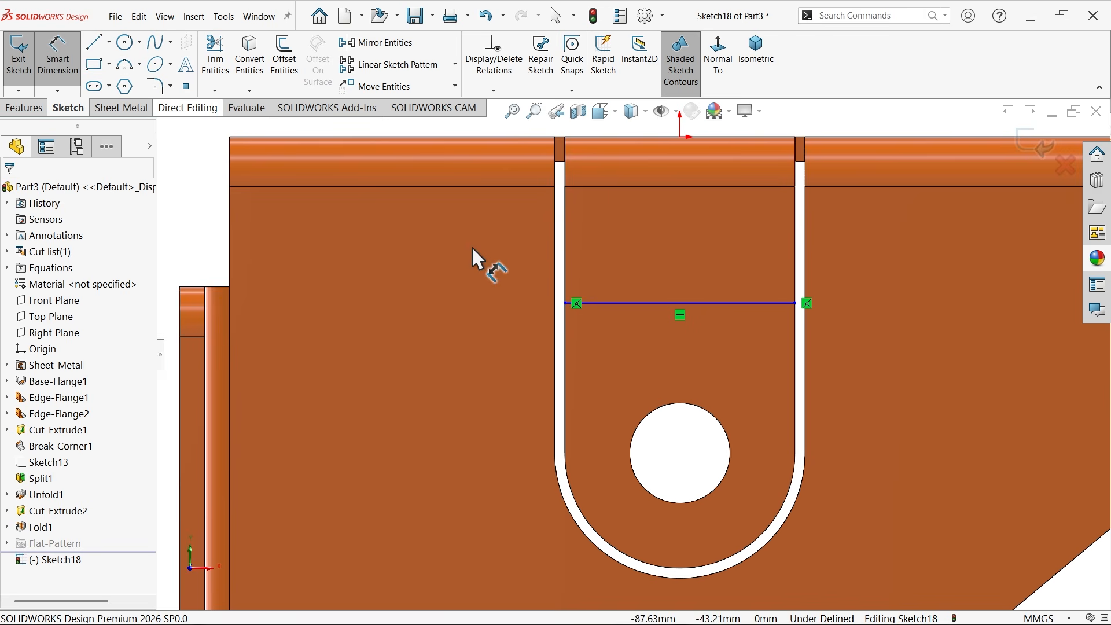
pyautogui.click(651, 302)
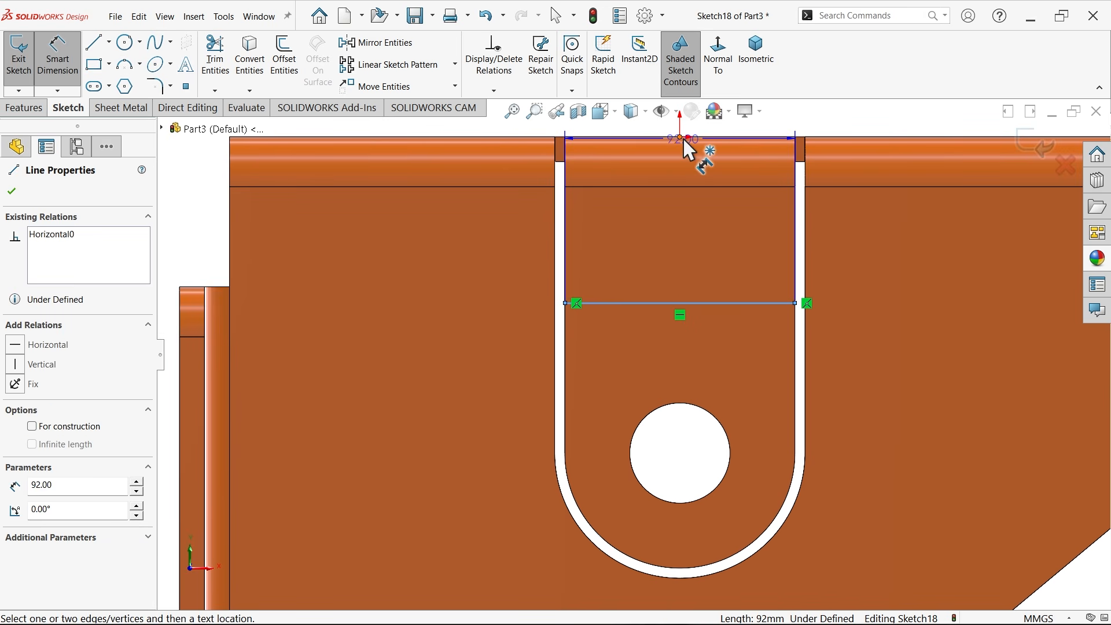
pyautogui.click(681, 137)
pyautogui.click(712, 207)
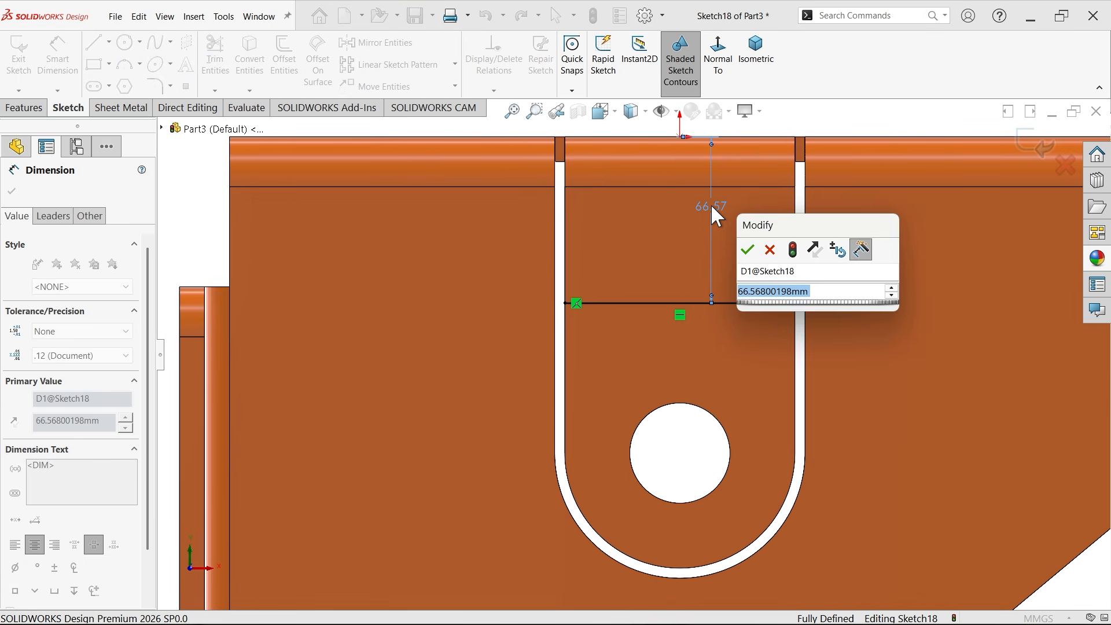
pyautogui.write('70')
pyautogui.press('Return')
pyautogui.scroll(5, 693, 224)
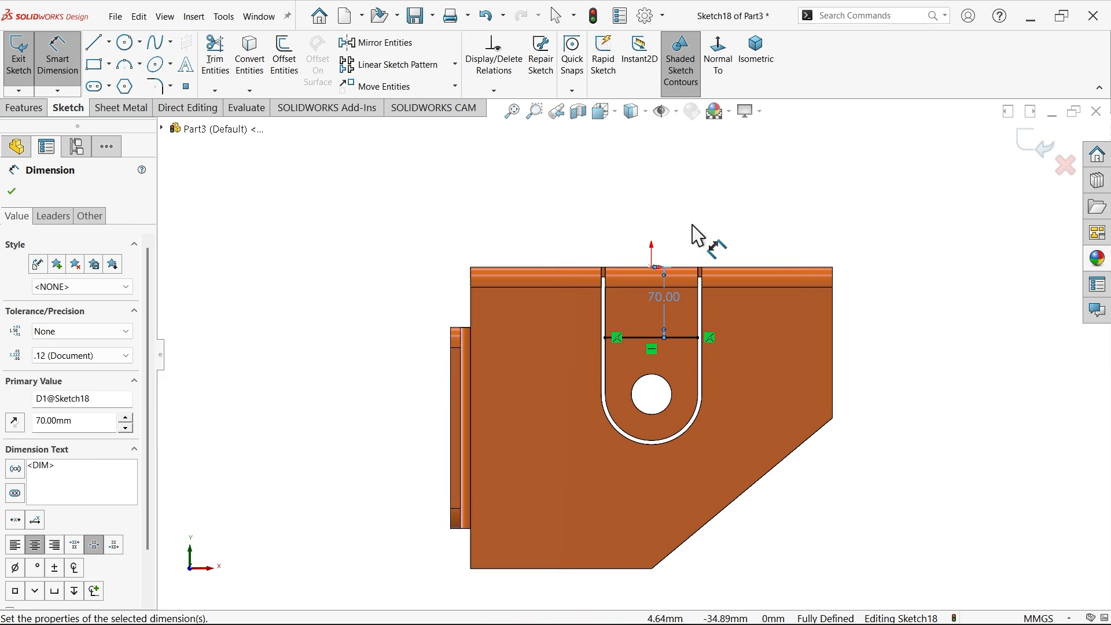
pyautogui.click(741, 191)
pyautogui.scroll(-3, 759, 318)
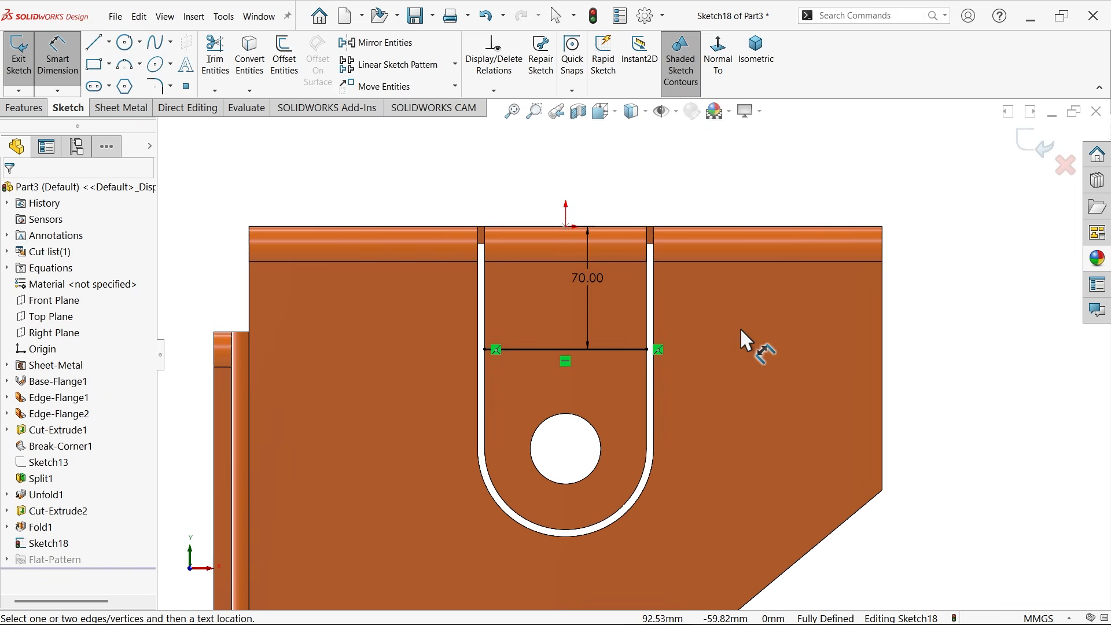
# Add a driven vertical dimension between the tab's line and the corner where the front face's slanted edge meets its vertical edge
pyautogui.click(644, 350)
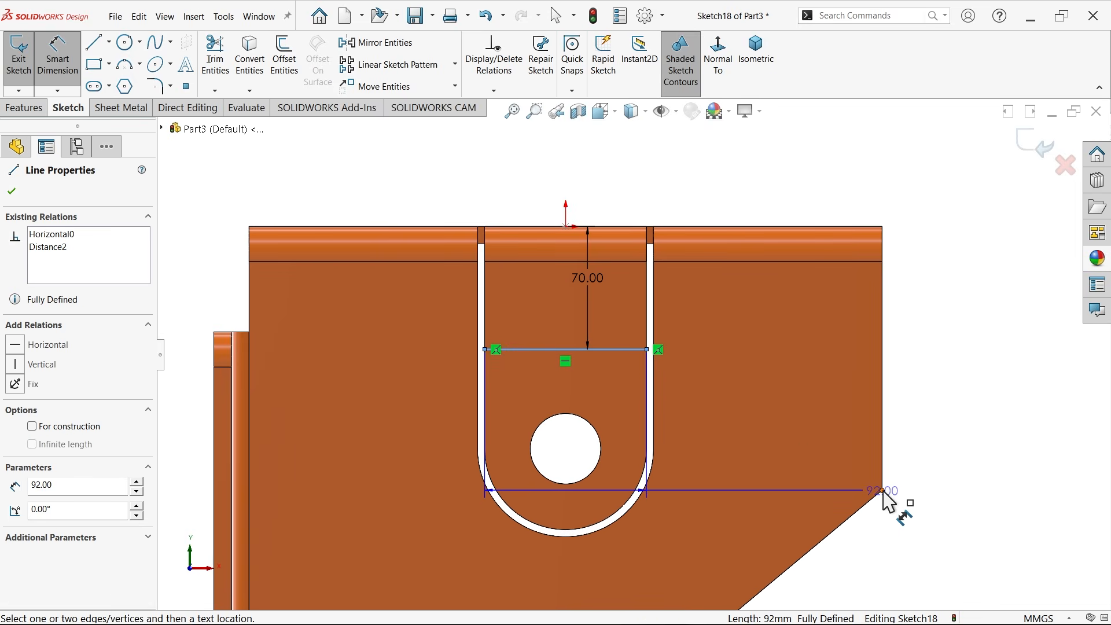
pyautogui.click(885, 491)
pyautogui.click(919, 422)
pyautogui.click(626, 202)
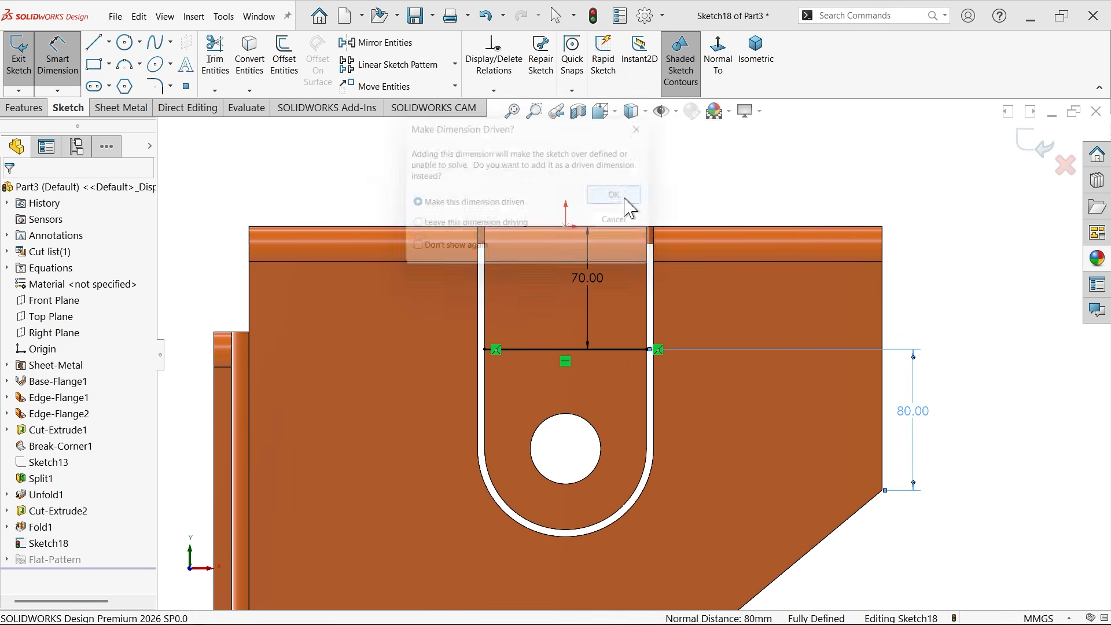
# Start a sketched bend along the tab's line, with the tab face area above the line as the fixed face
pyautogui.click(118, 110)
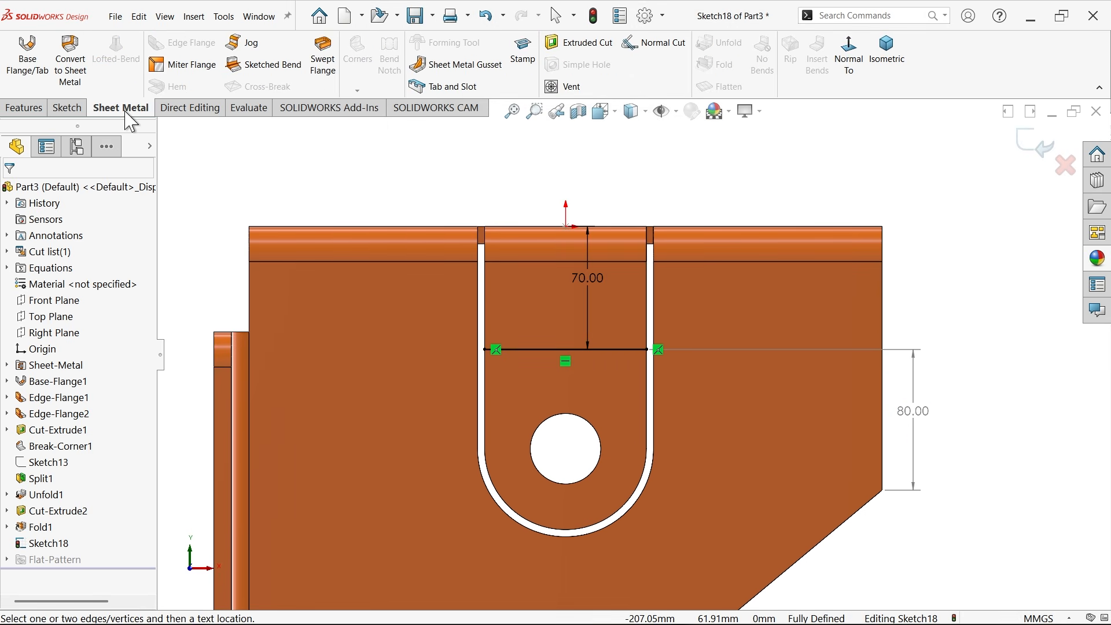
pyautogui.click(266, 66)
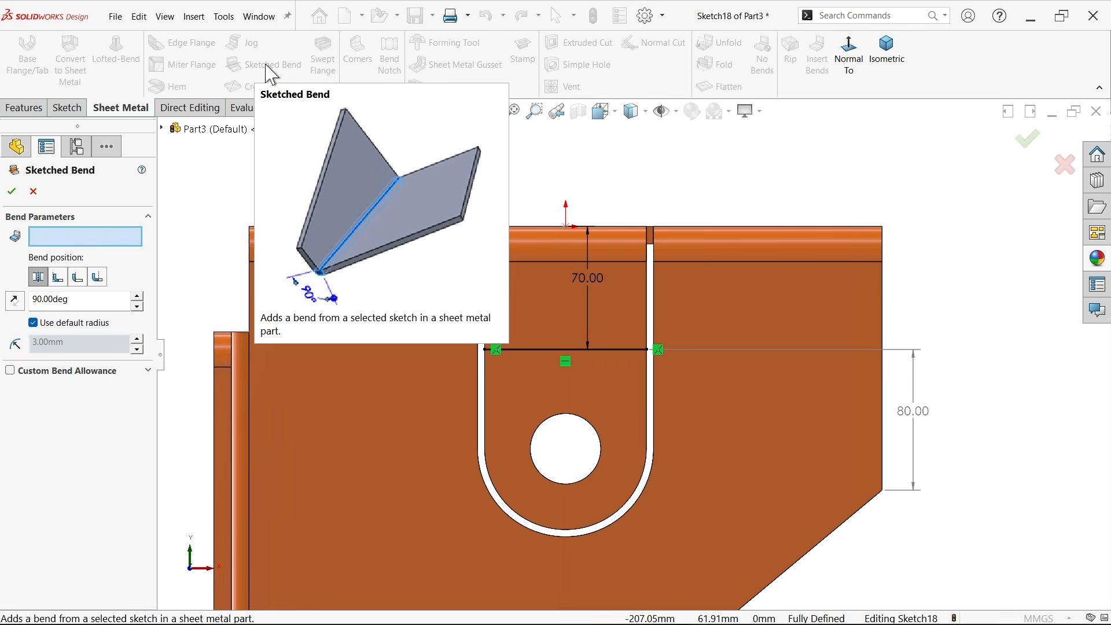
pyautogui.click(554, 350)
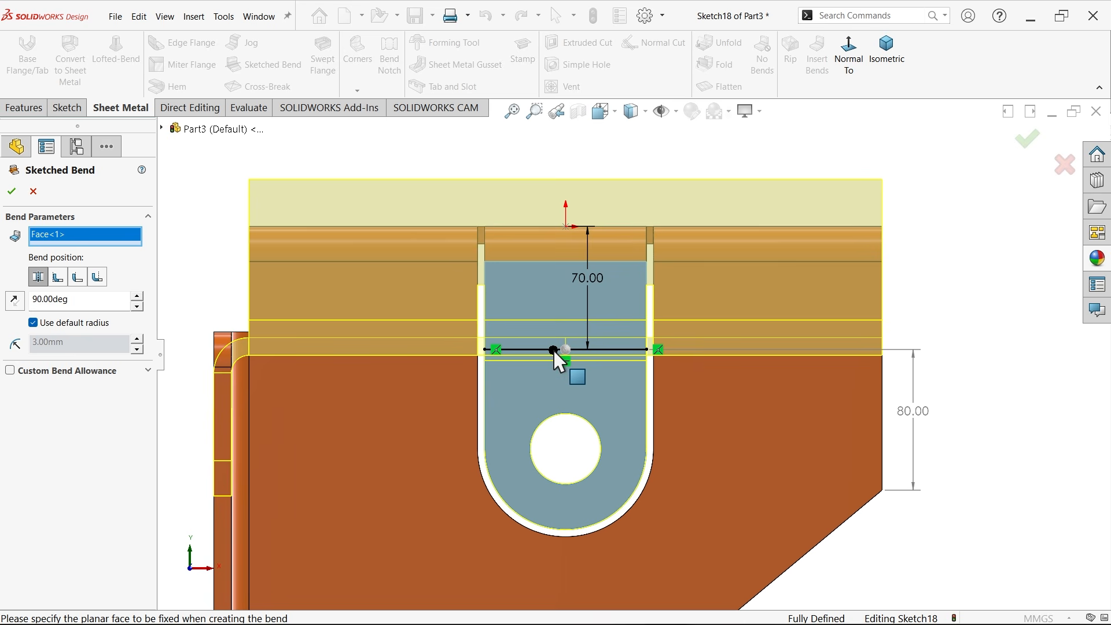
pyautogui.rightClick(104, 248)
pyautogui.click(156, 246)
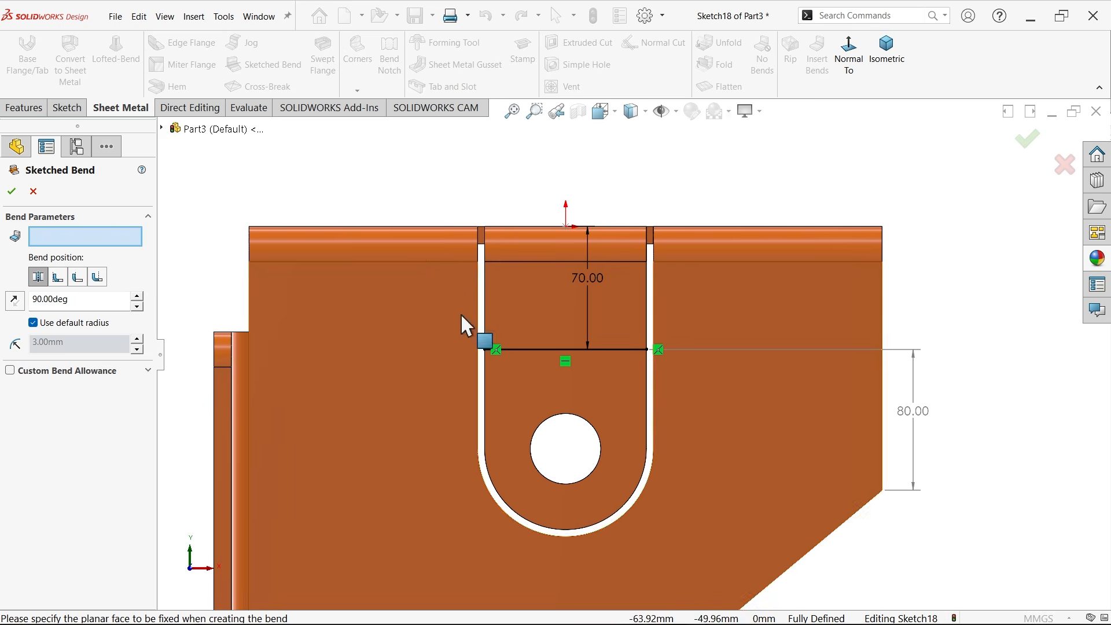
pyautogui.click(549, 279)
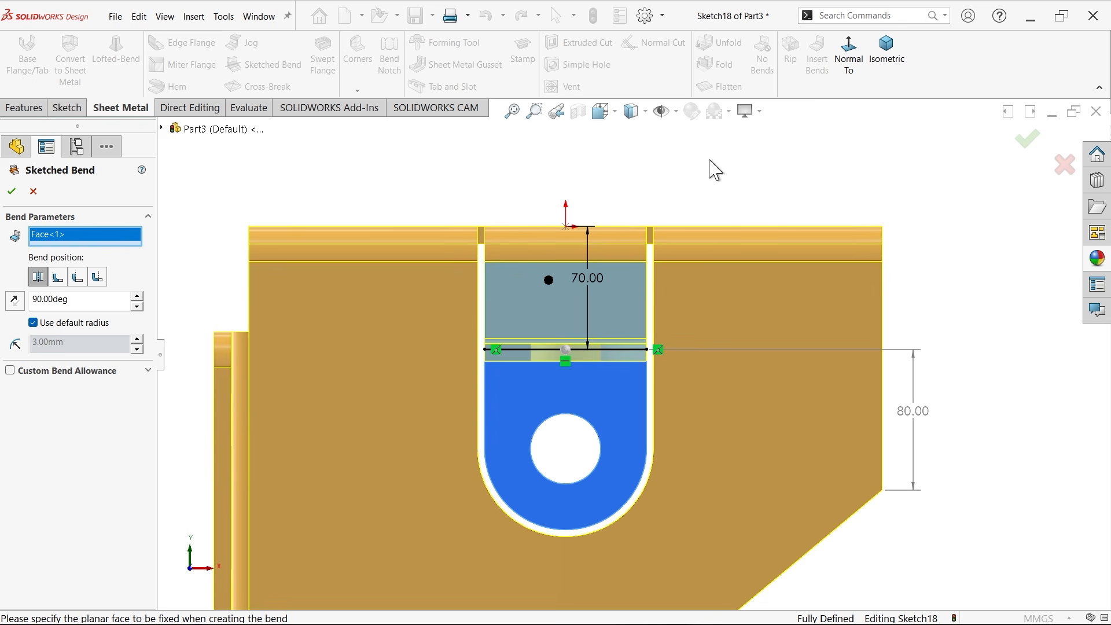
pyautogui.click(889, 51)
pyautogui.scroll(-5, 637, 347)
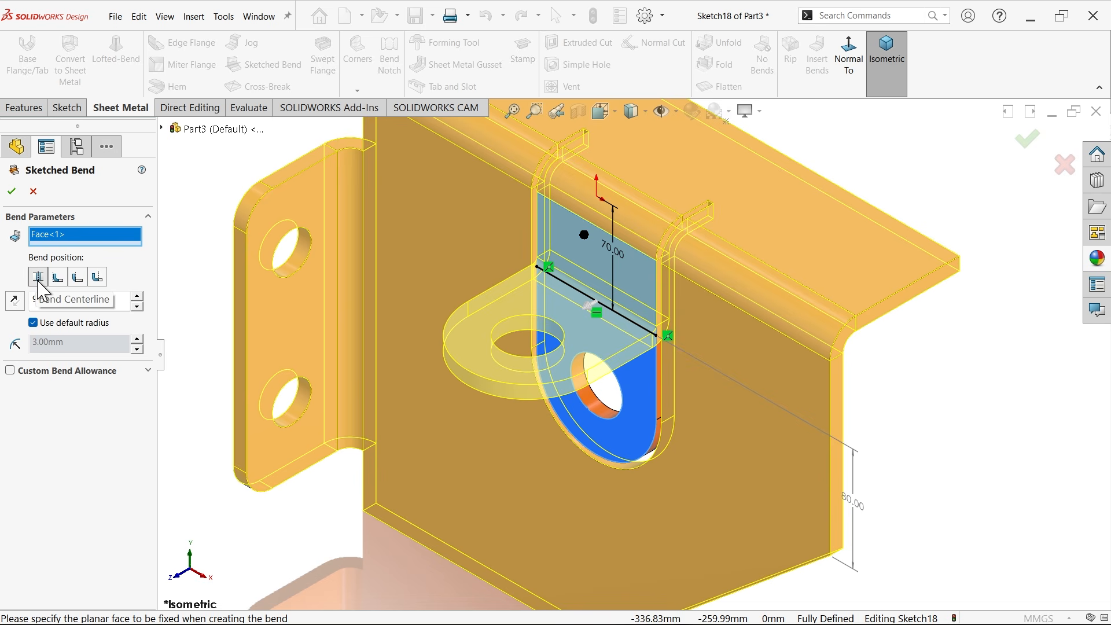
# Override the default bend radius with 10 mm and complete the 90-degree sketched bend of the tab
pyautogui.click(33, 323)
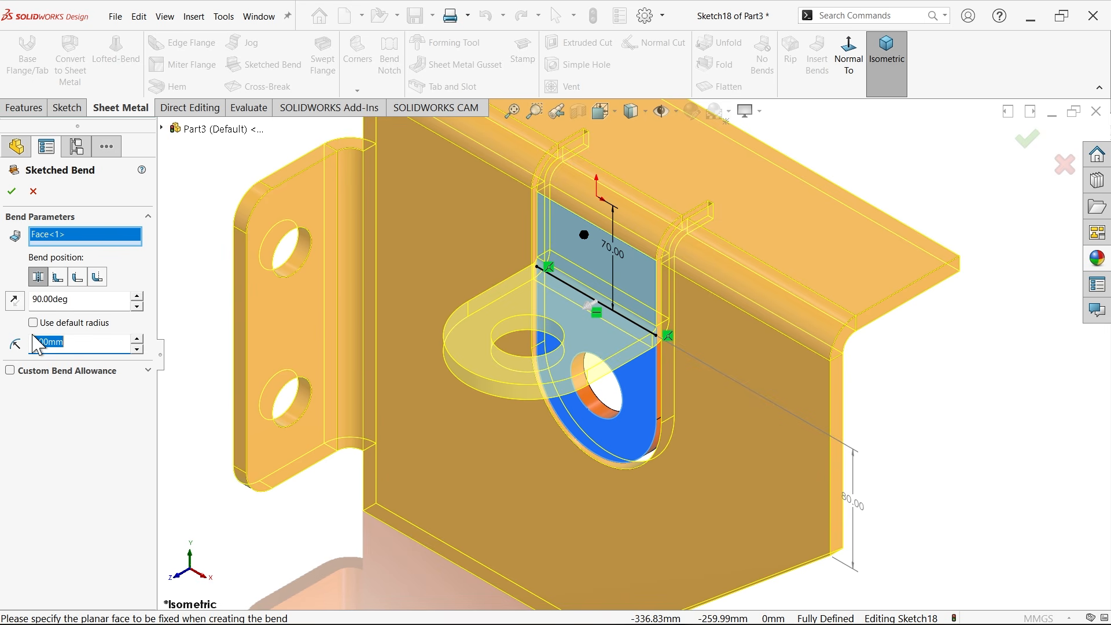
pyautogui.write('10')
pyautogui.press('Return')
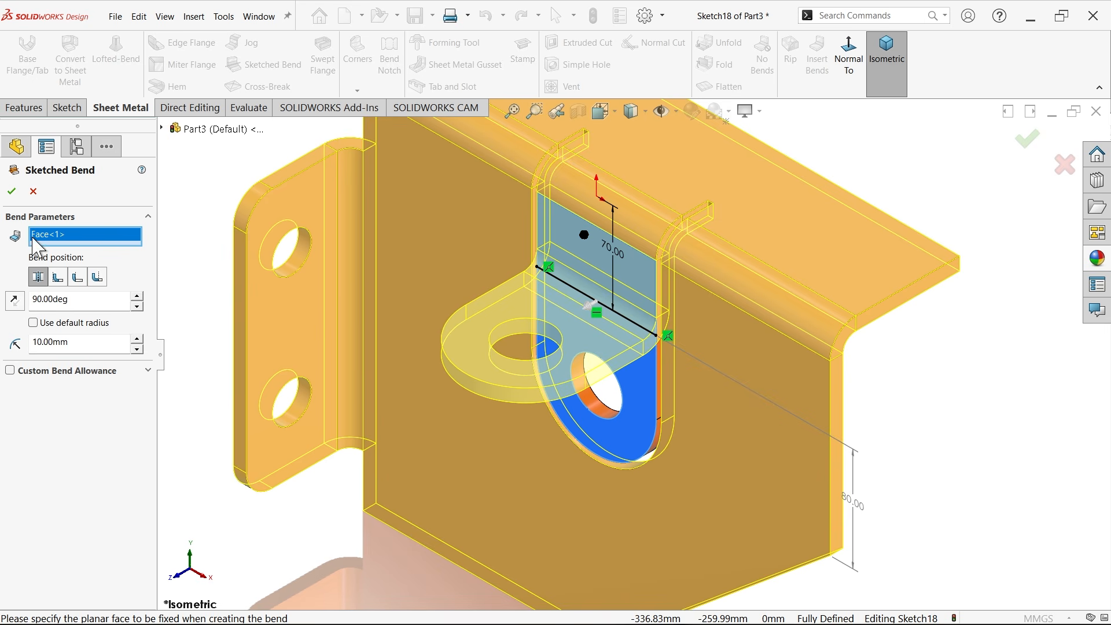
pyautogui.click(7, 194)
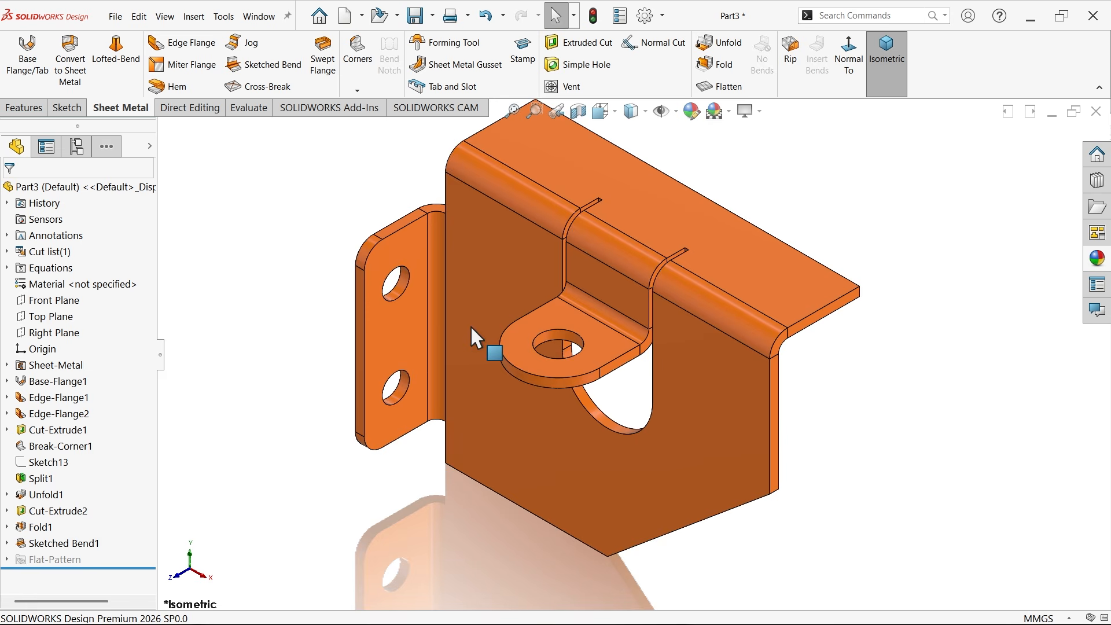
# Mirror the whole bracket body about the narrow rear edge face of the top flange, with merged solids
pyautogui.moveTo(658, 353)
pyautogui.mouseDown(button='middle')
pyautogui.moveTo(525, 325)
pyautogui.moveTo(636, 350)
pyautogui.moveTo(643, 340)
pyautogui.mouseUp(button='middle')
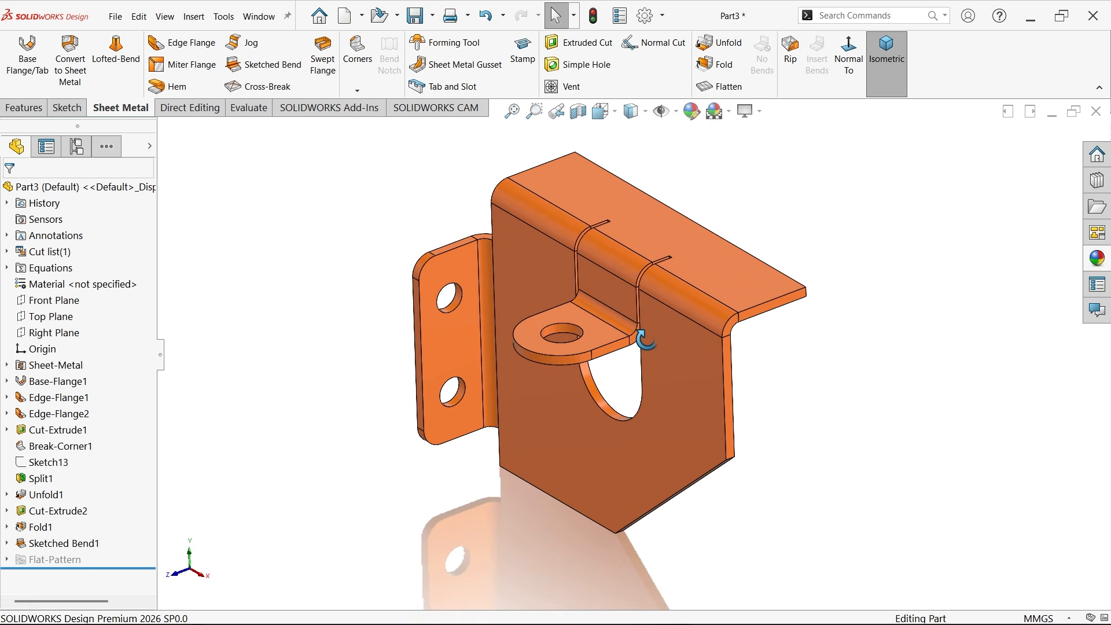
pyautogui.click(25, 108)
pyautogui.click(567, 86)
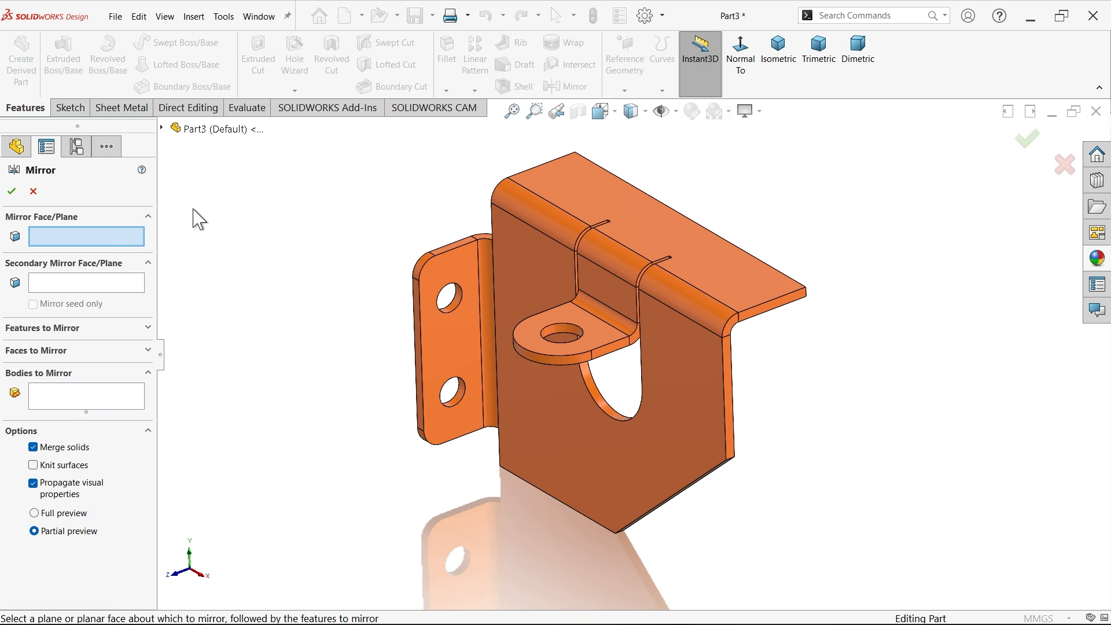
pyautogui.moveTo(475, 214); pyautogui.dragTo(471, 238, button='middle')
pyautogui.scroll(3, 638, 241)
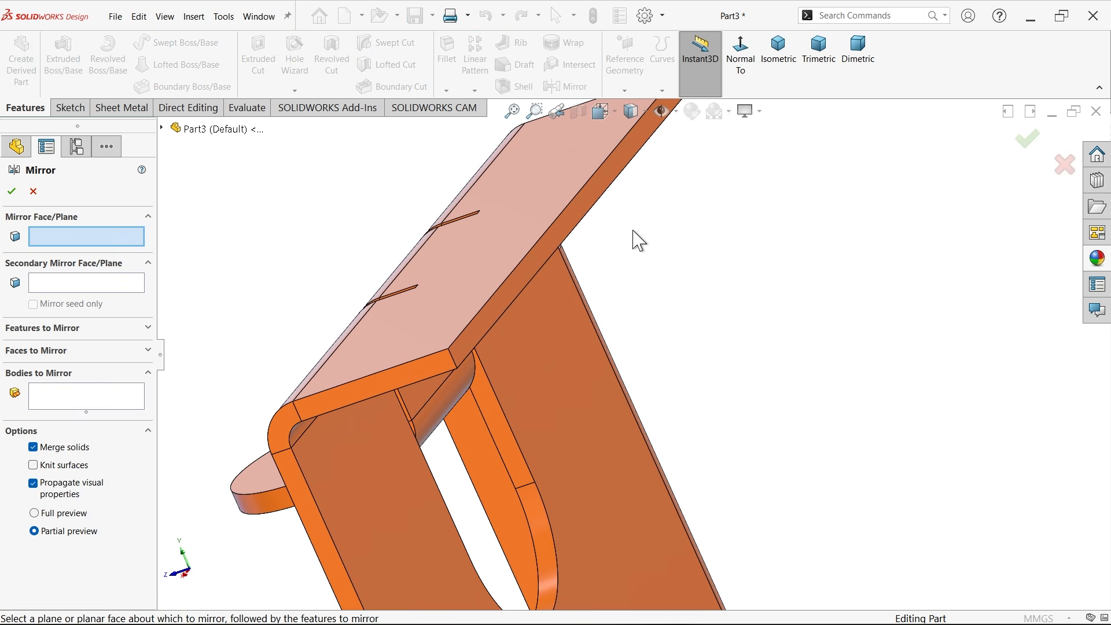
pyautogui.click(587, 212)
pyautogui.click(60, 407)
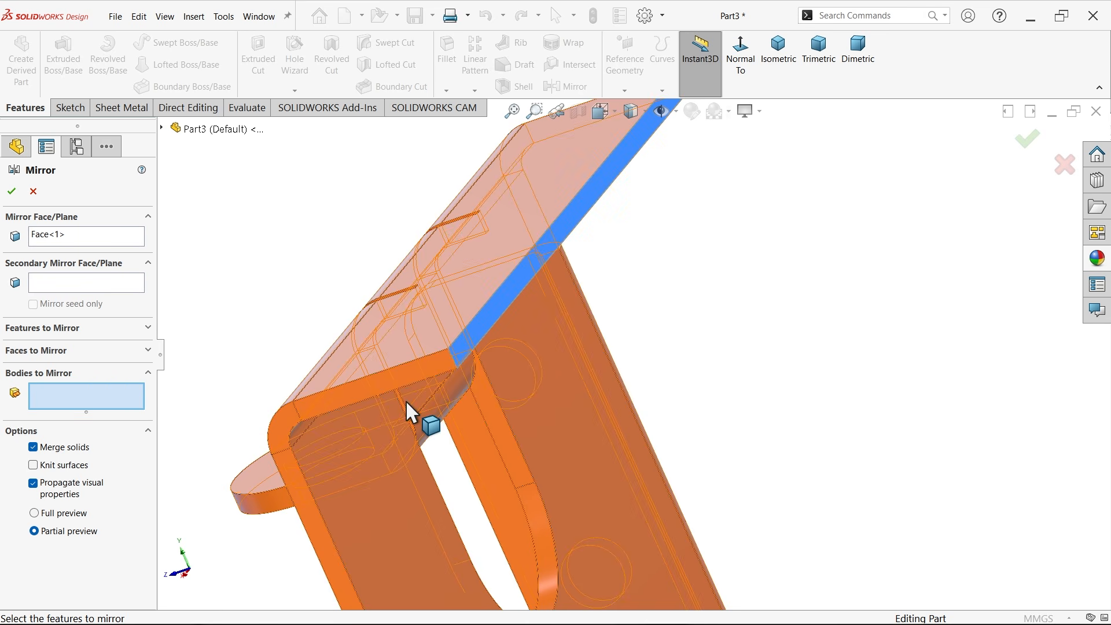
pyautogui.click(414, 412)
pyautogui.moveTo(422, 416)
pyautogui.mouseDown(button='middle')
pyautogui.moveTo(561, 322)
pyautogui.moveTo(585, 373)
pyautogui.moveTo(638, 367)
pyautogui.mouseUp(button='middle')
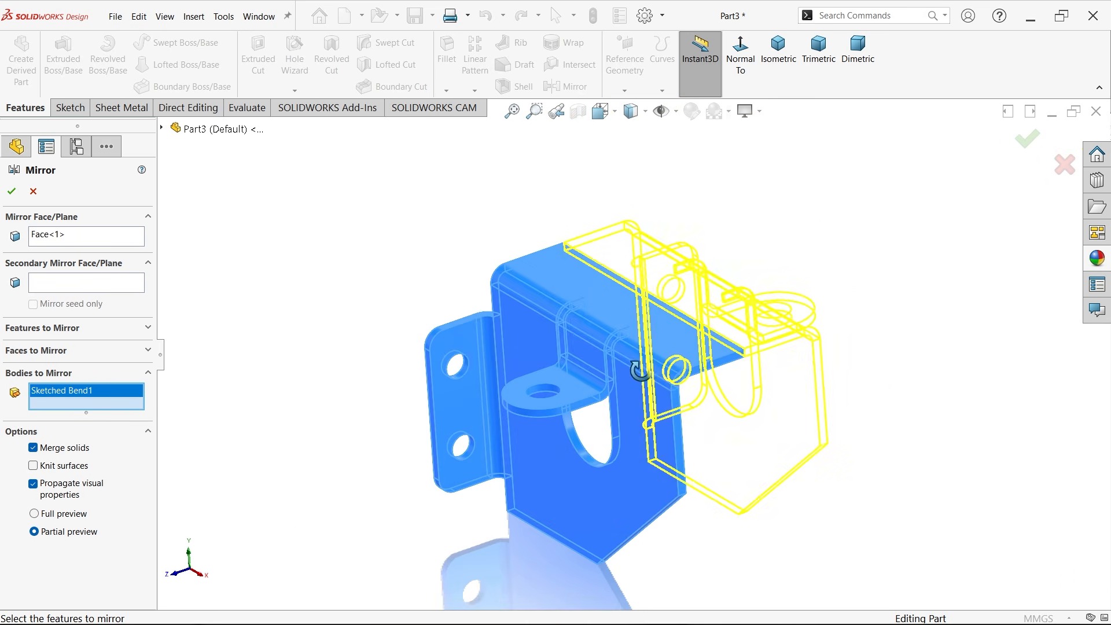
pyautogui.scroll(-3, 631, 395)
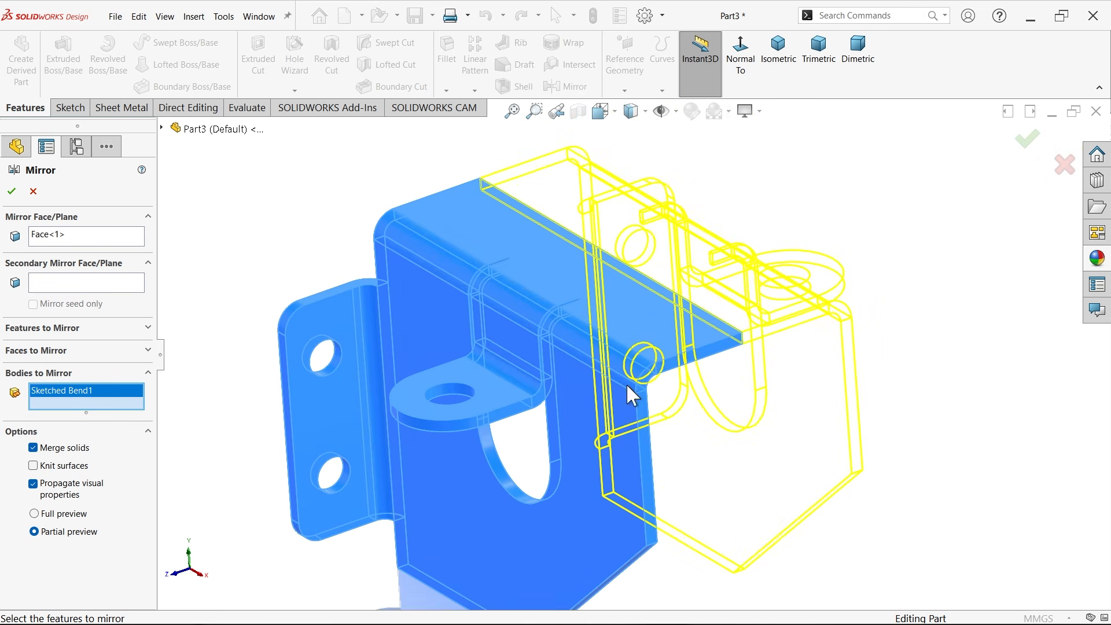
pyautogui.click(13, 193)
pyautogui.scroll(3, 554, 325)
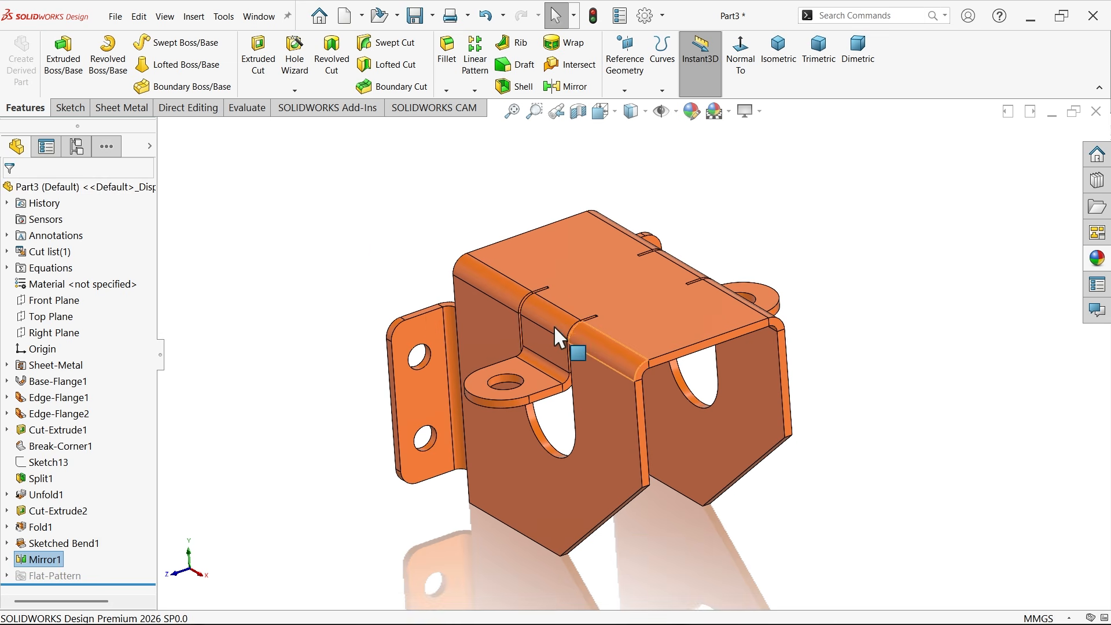
# Flatten the mirrored sheet metal part into its flat pattern
pyautogui.click(125, 110)
pyautogui.click(725, 87)
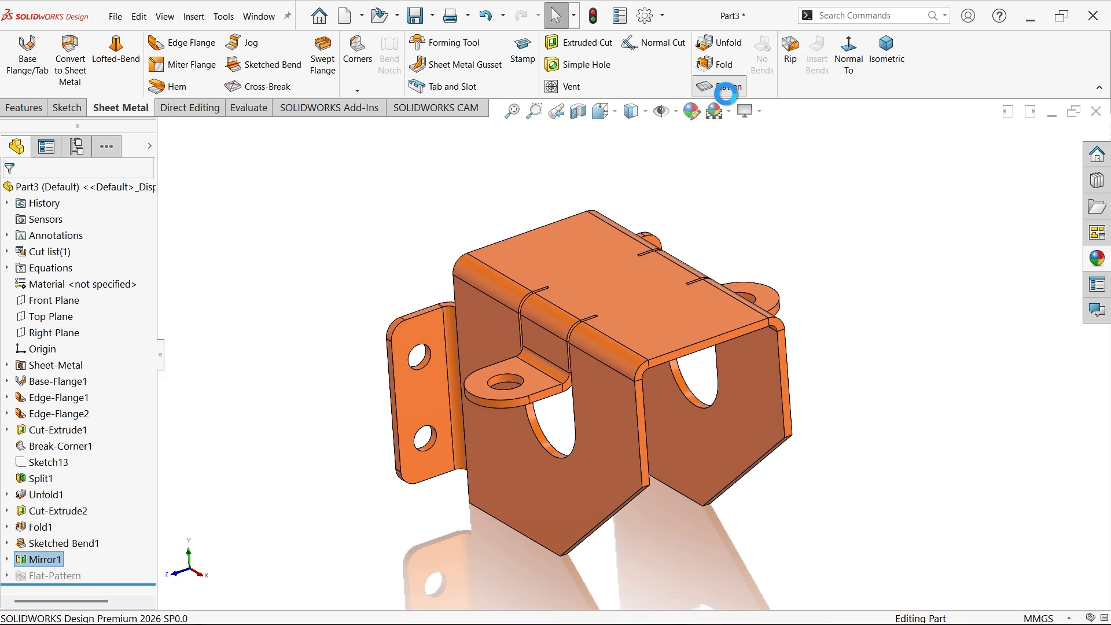
pyautogui.moveTo(727, 258); pyautogui.dragTo(744, 315, button='middle')
pyautogui.scroll(3, 709, 300)
pyautogui.scroll(-3, 671, 280)
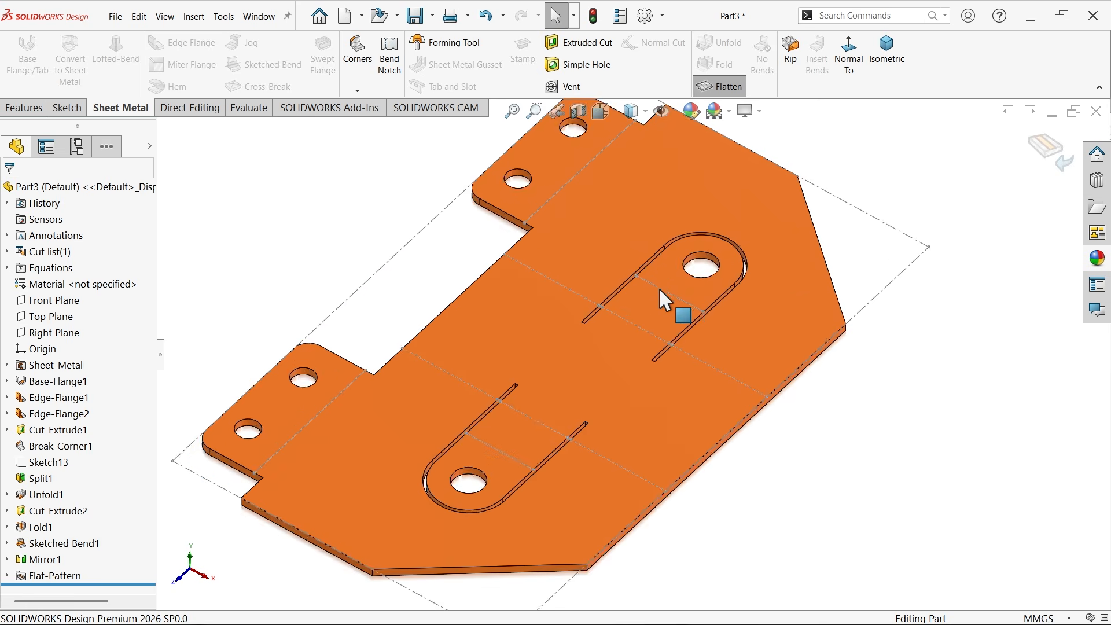
pyautogui.moveTo(659, 287); pyautogui.dragTo(650, 310, button='middle')
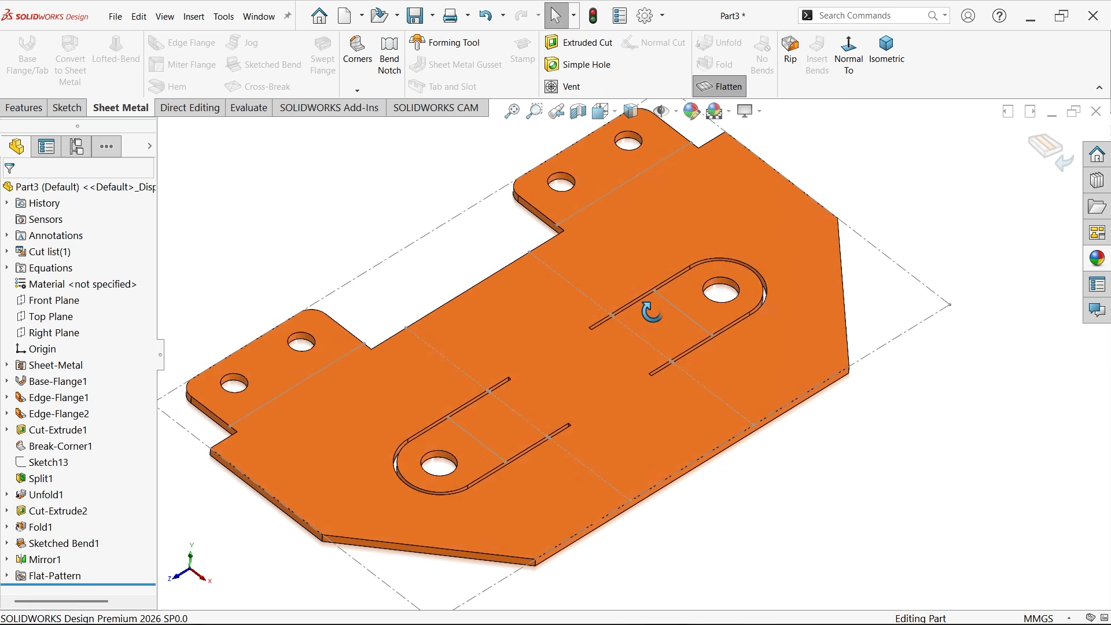
# Export the flat pattern to the desktop as the DXF file Part3, using sheet metal output with sketches included
pyautogui.rightClick(514, 327)
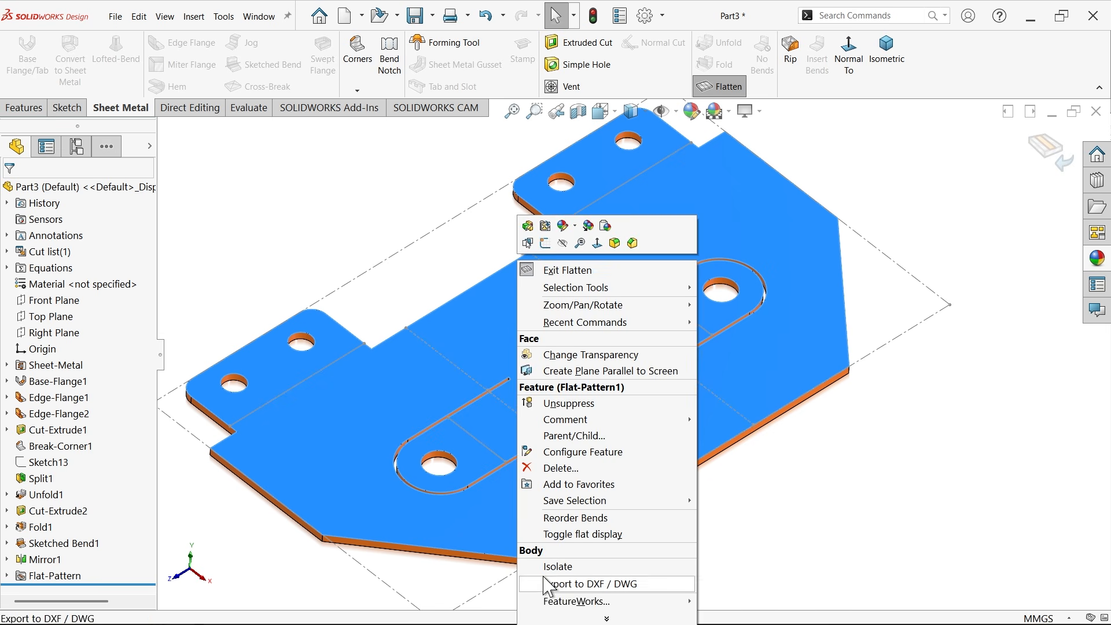
pyautogui.click(584, 586)
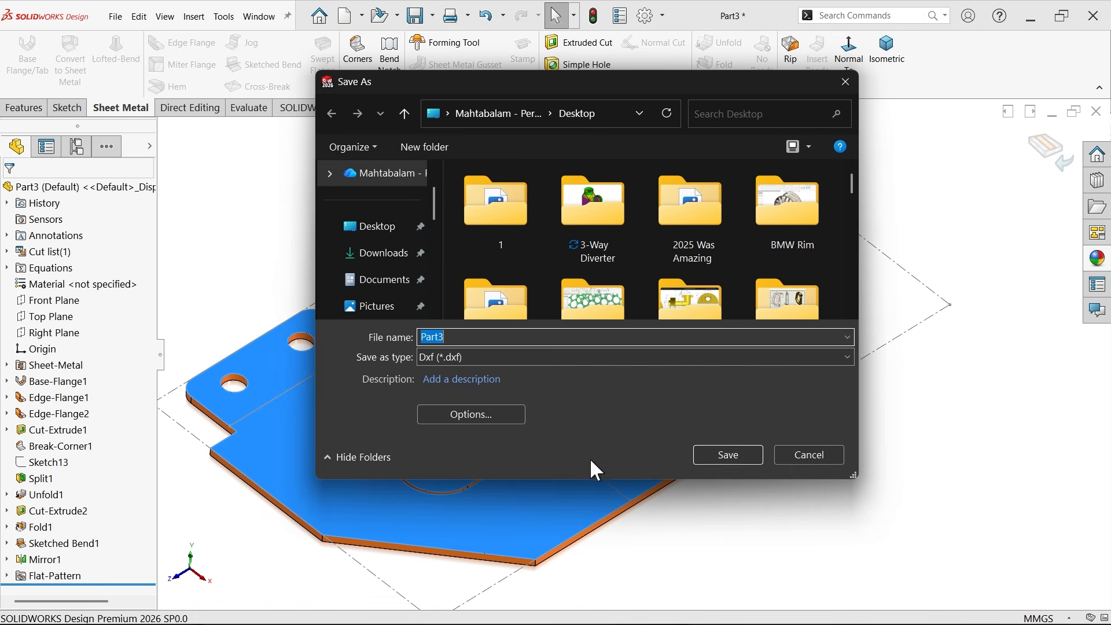
pyautogui.click(727, 455)
pyautogui.click(28, 233)
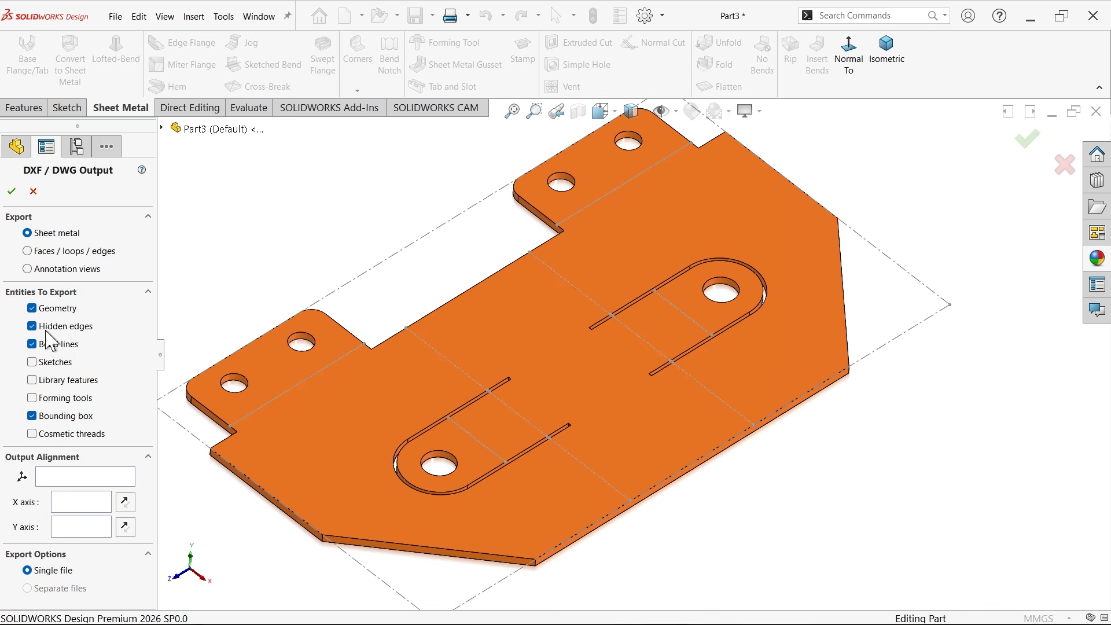
pyautogui.click(60, 364)
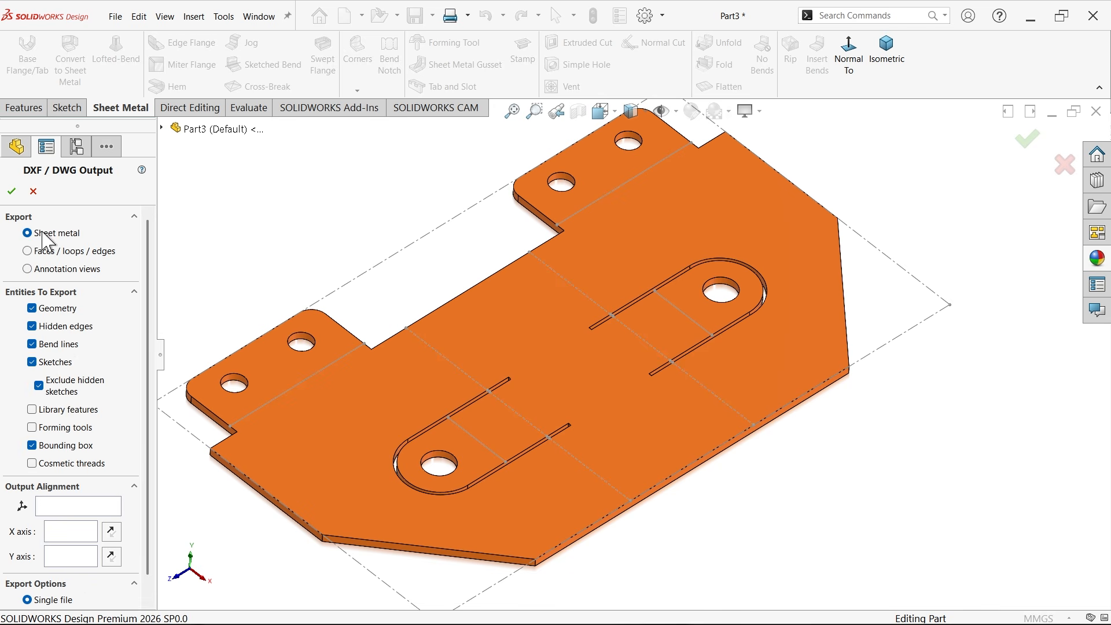
pyautogui.click(11, 192)
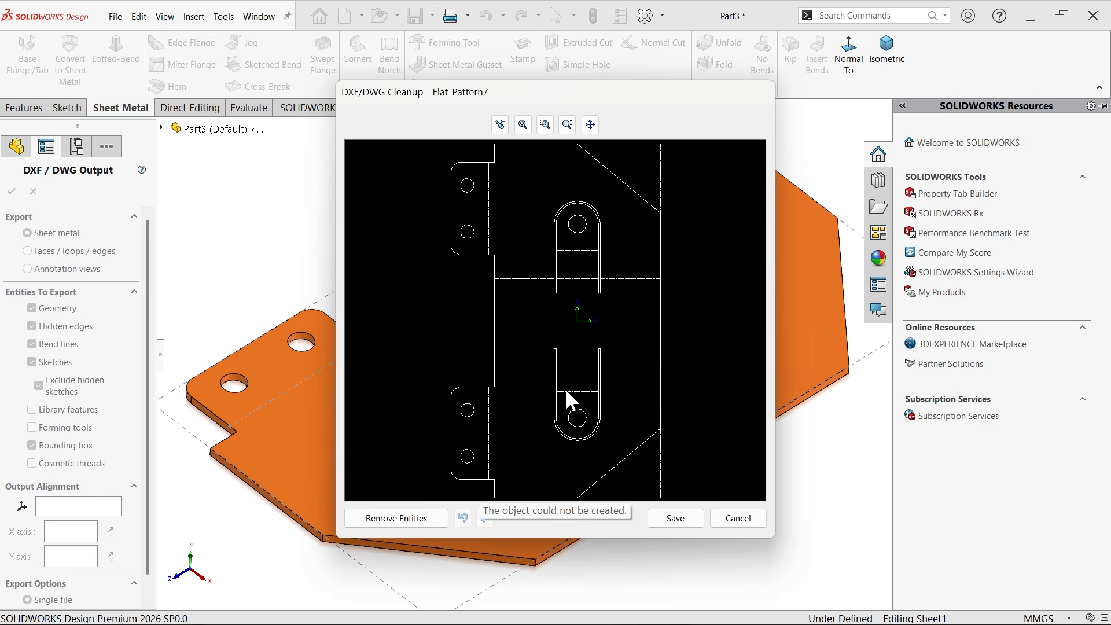
pyautogui.click(674, 524)
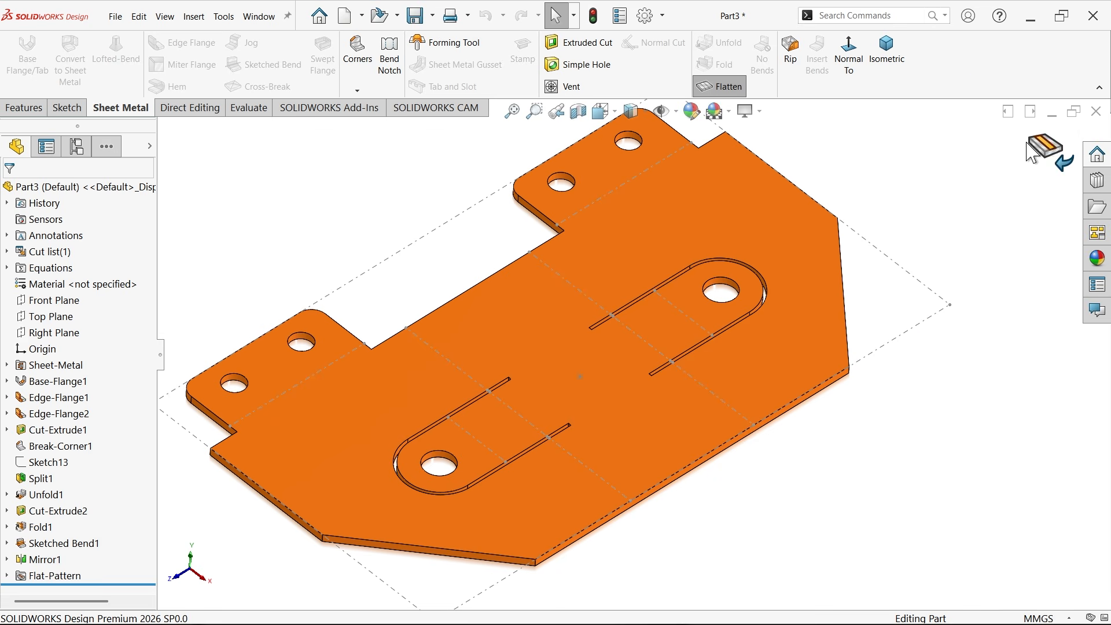
# Return the part from its flat pattern to the folded state and show it in isometric view
pyautogui.click(1054, 145)
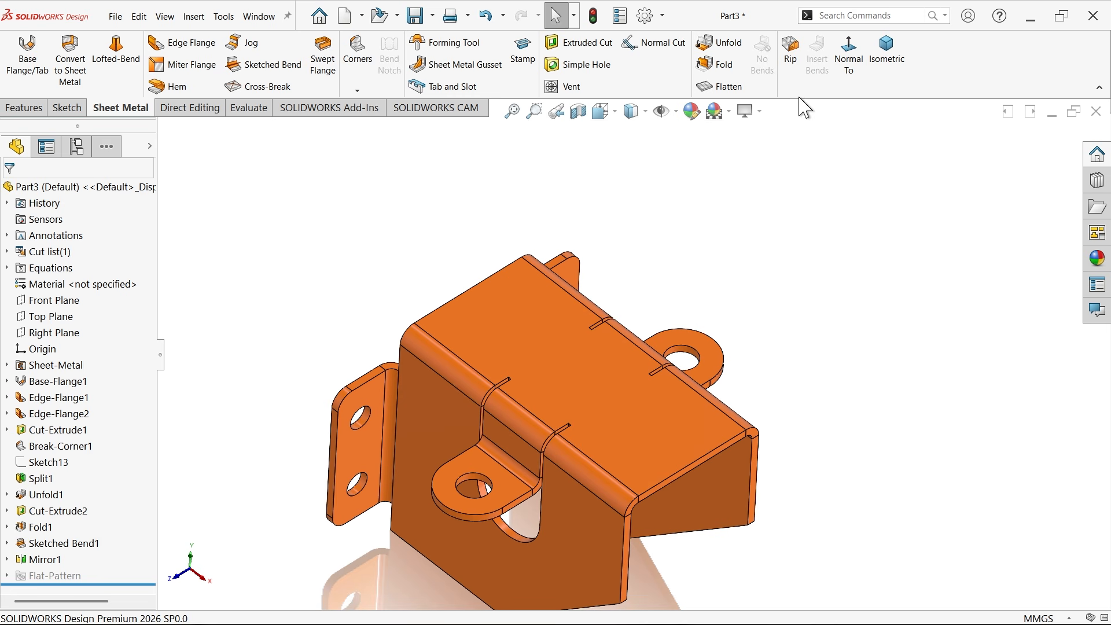
pyautogui.click(884, 60)
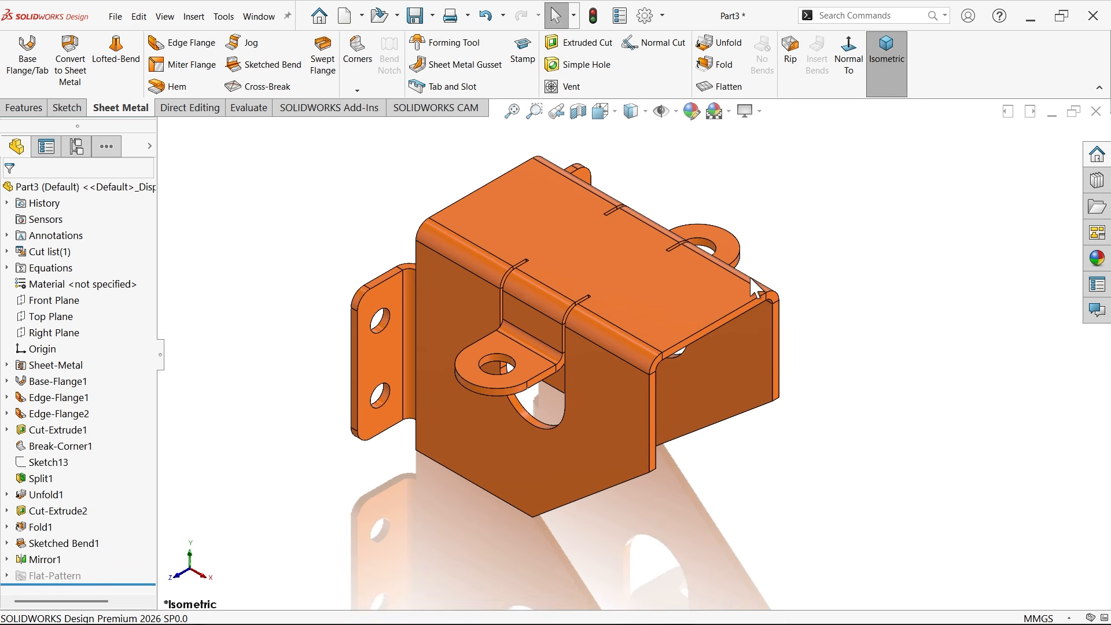
pyautogui.scroll(-2, 605, 234)
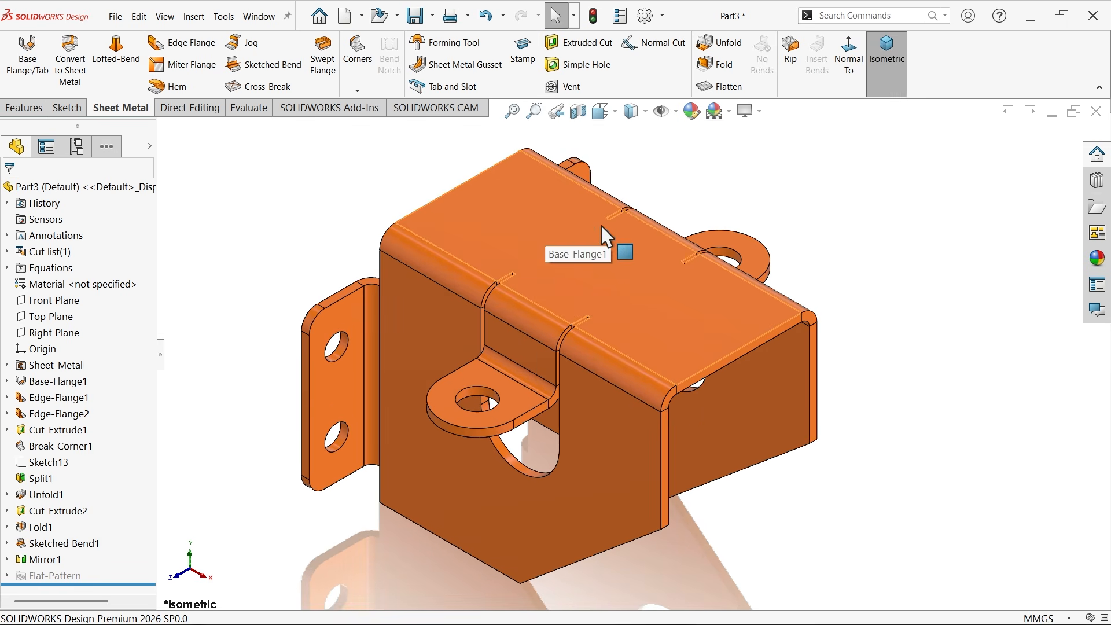